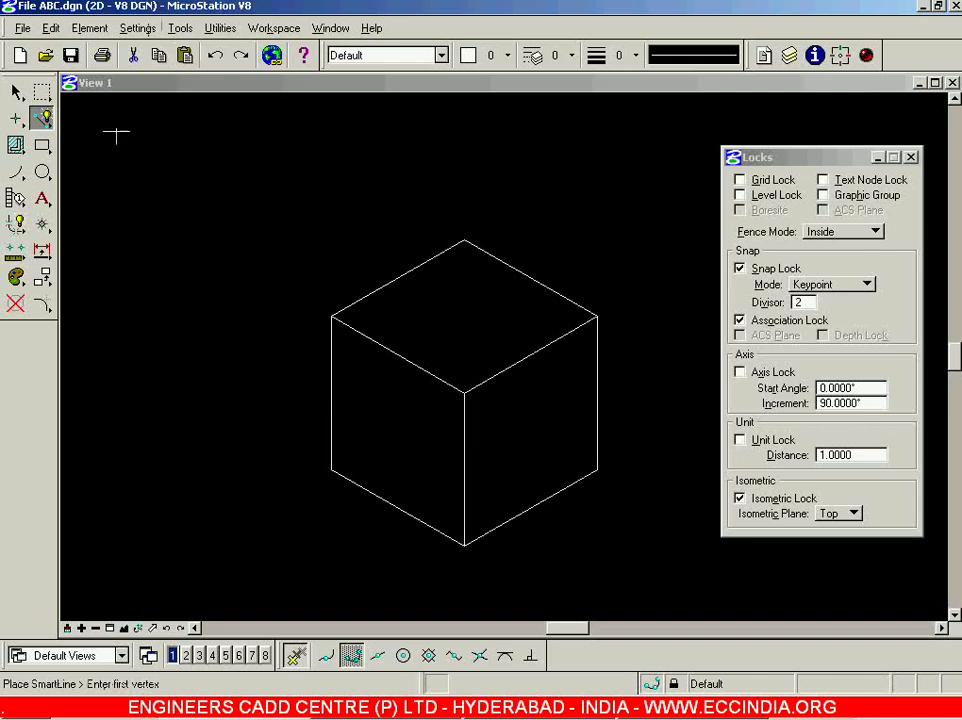
- Draw three circles by centre: one on the cube's left face and two overlapping the top face
click(43, 173)
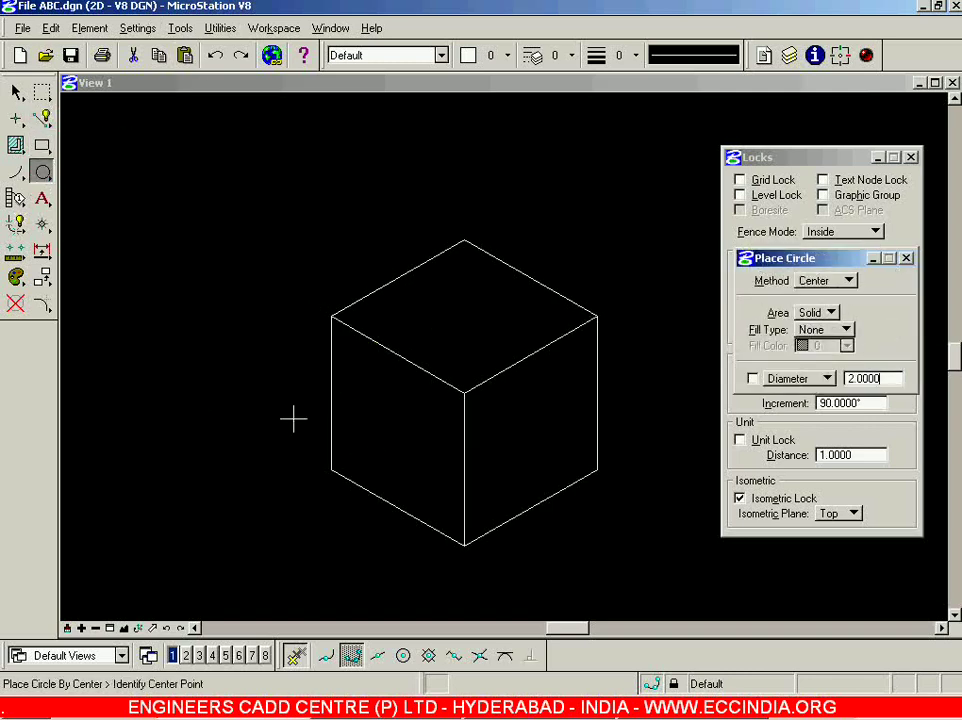
click(400, 420)
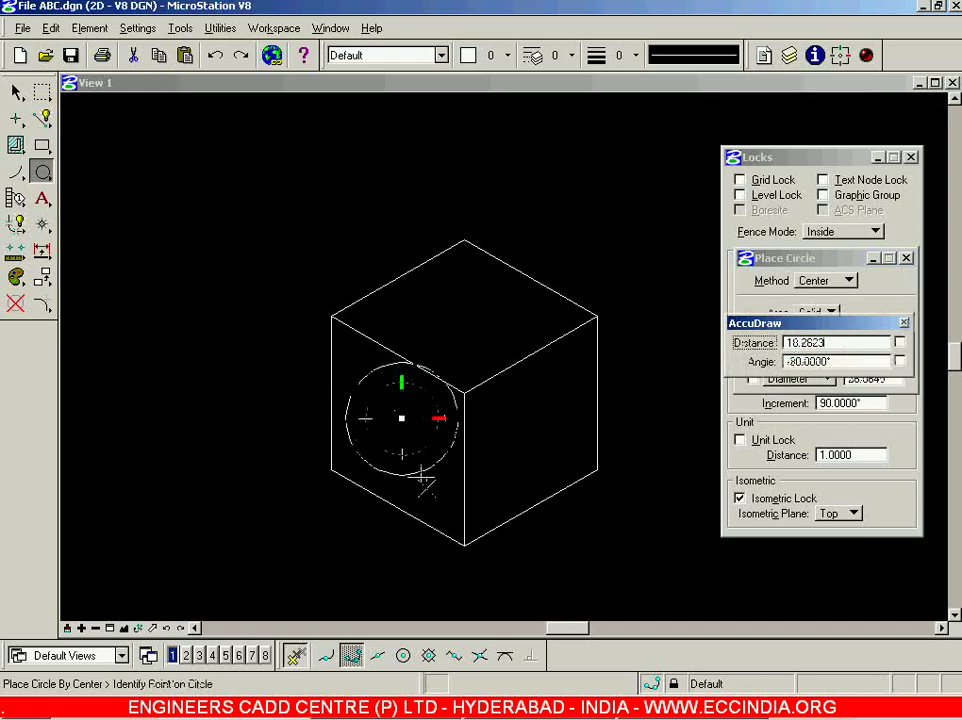
click(402, 460)
click(498, 361)
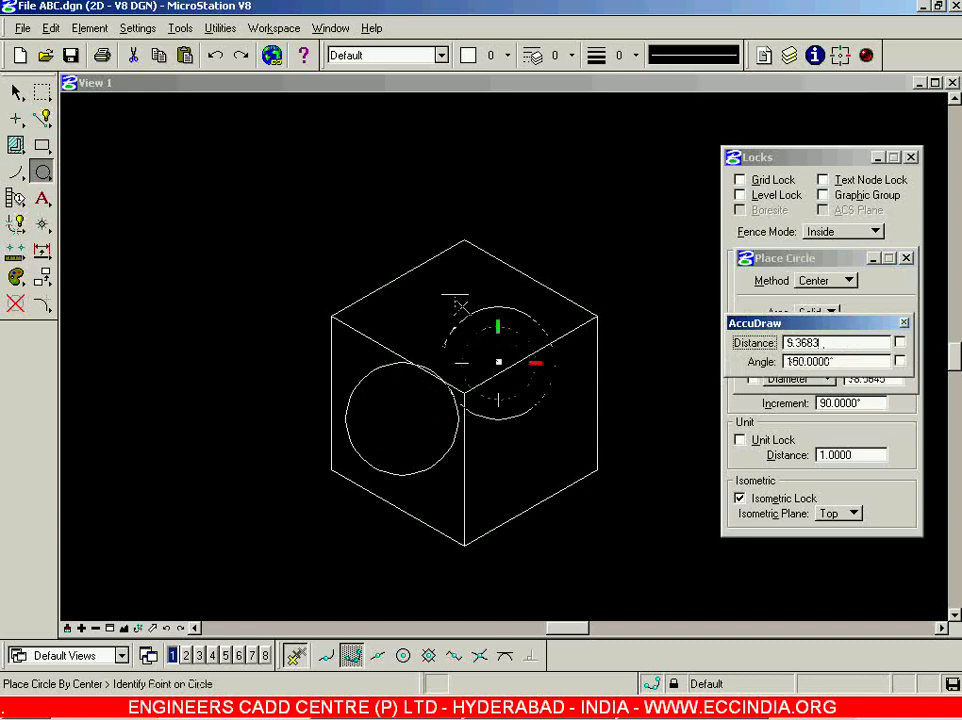
click(455, 297)
click(417, 316)
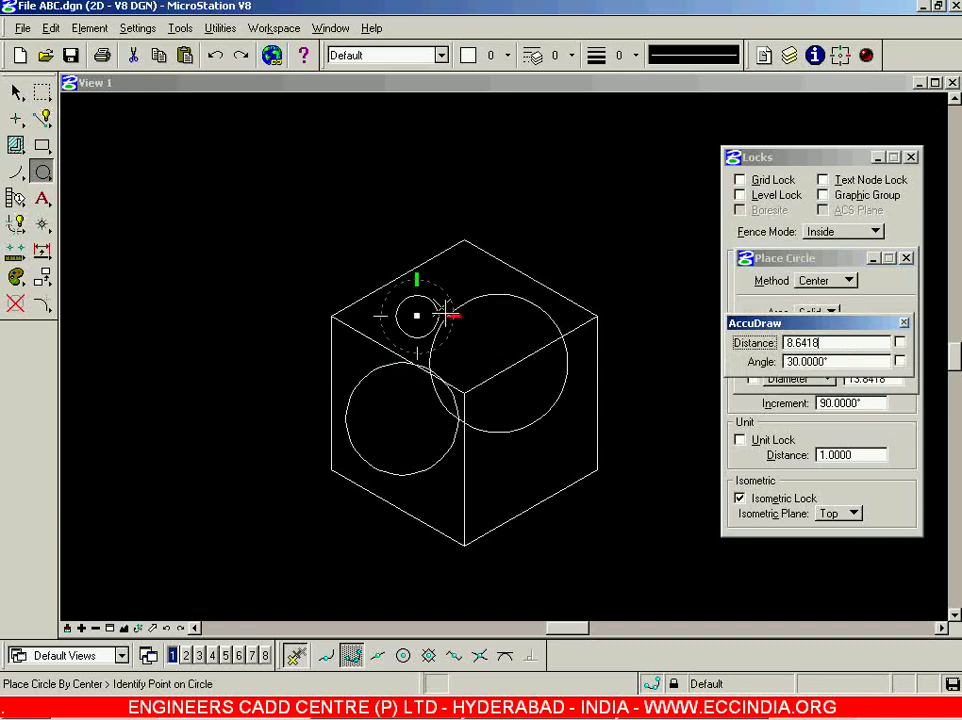
click(445, 275)
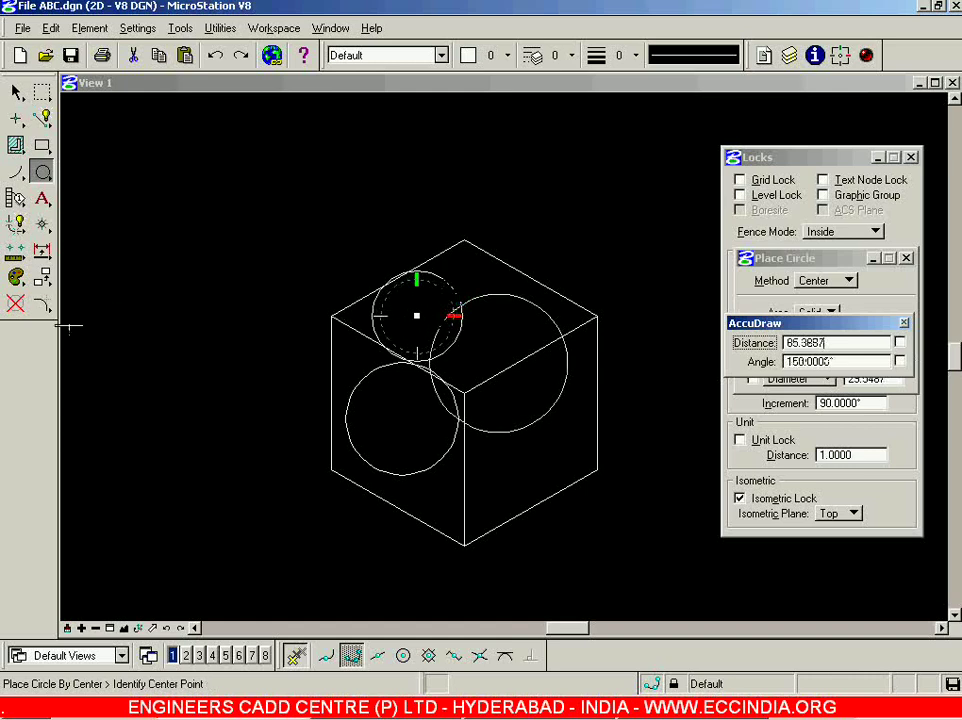
click(15, 304)
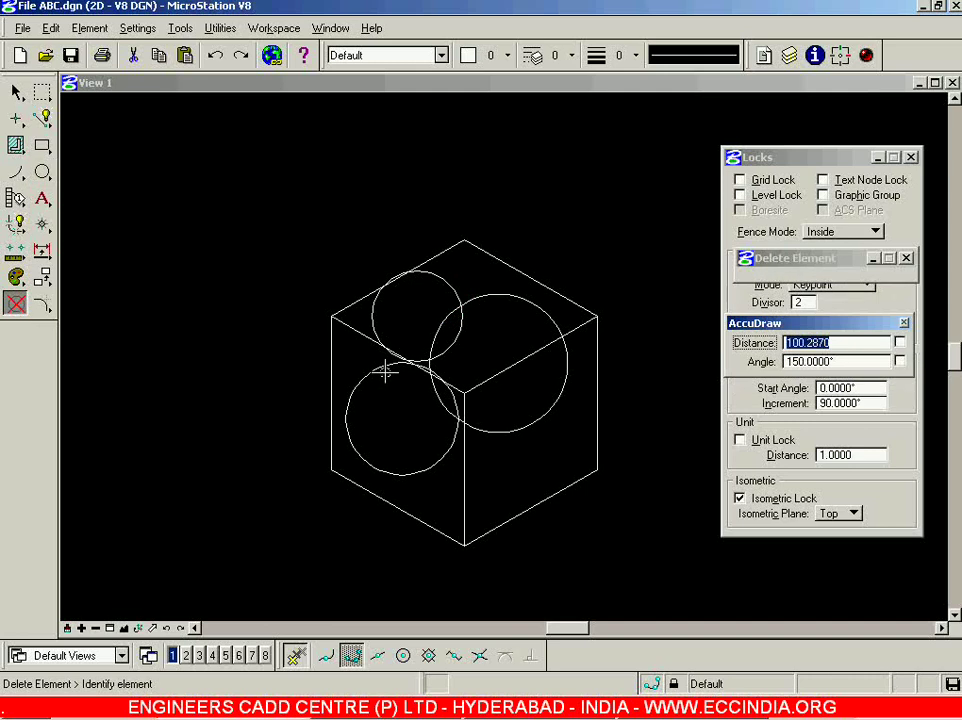
- Delete the small upper, large top-face and left-face circles, leaving the bare cube
click(455, 311)
click(423, 362)
click(354, 380)
click(42, 198)
click(42, 173)
click(15, 91)
click(165, 208)
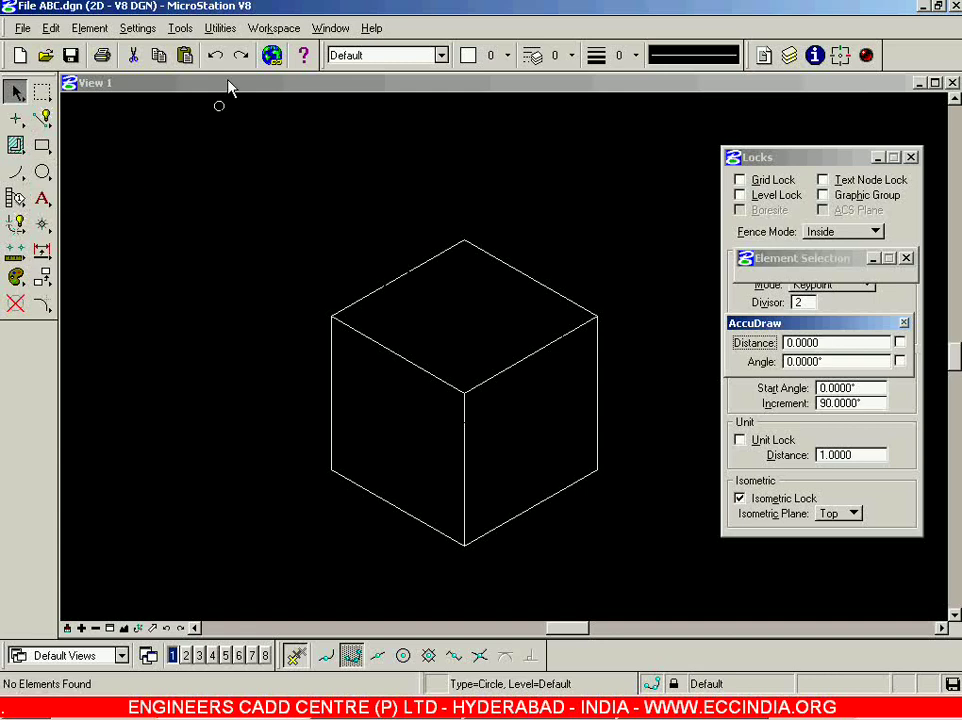
click(180, 29)
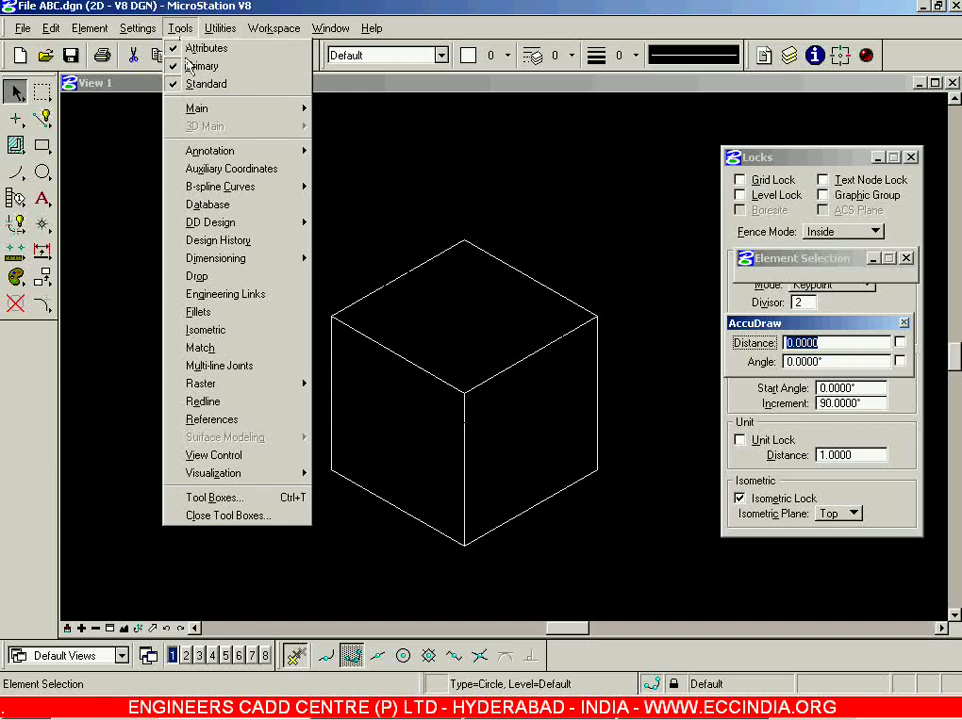
- Open the Isometric tool box from Tools, place it at the view's top-left, and pick Place Block Isometric
click(225, 334)
drag(119, 202, 135, 122)
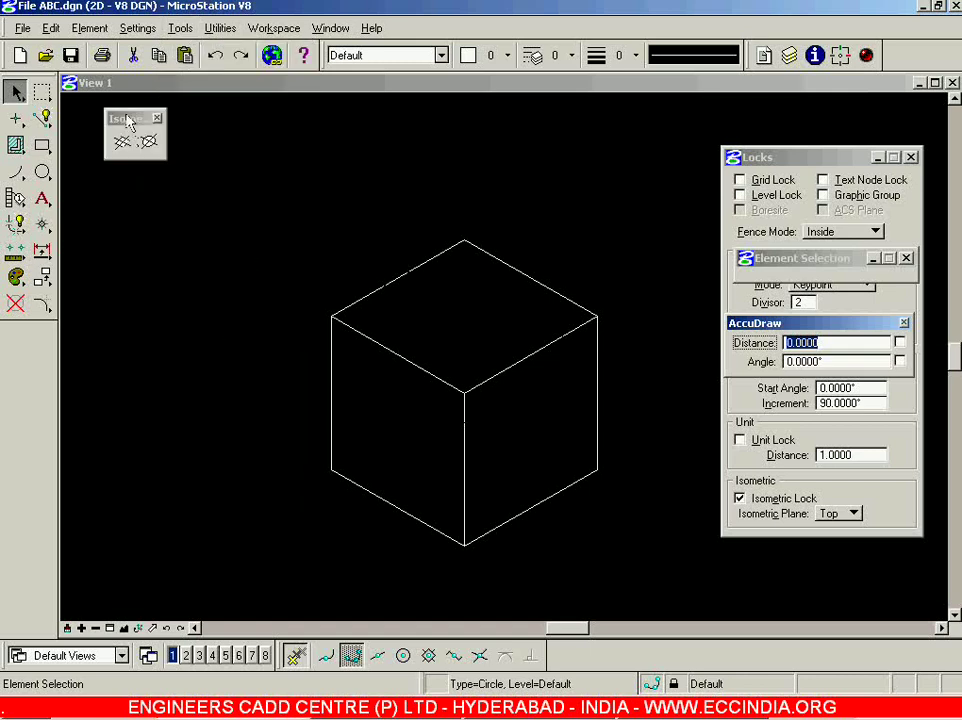
click(125, 145)
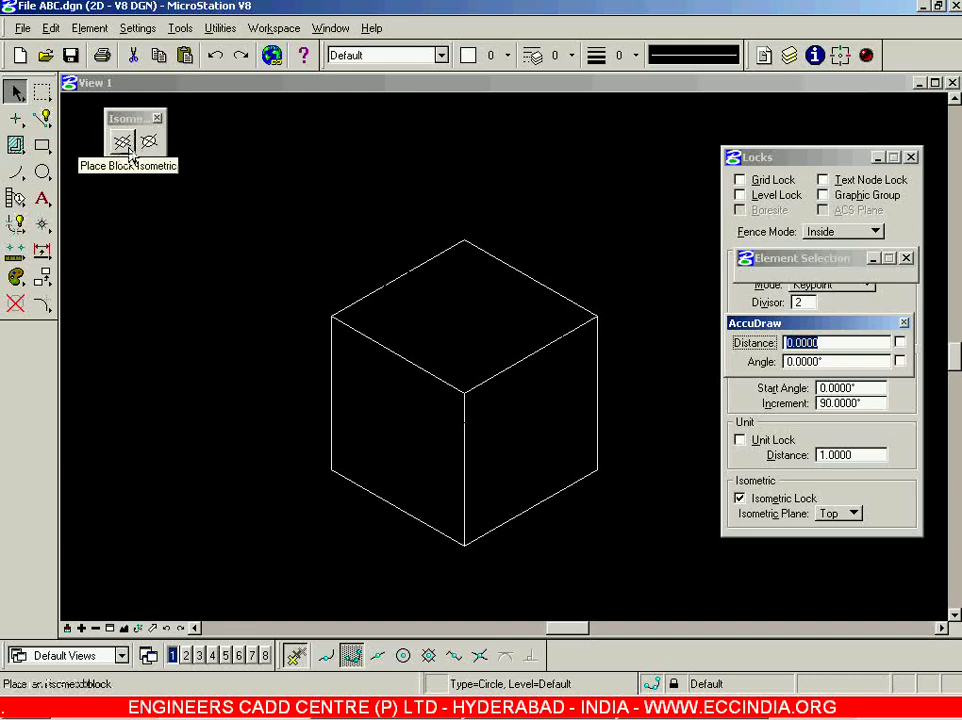
click(124, 146)
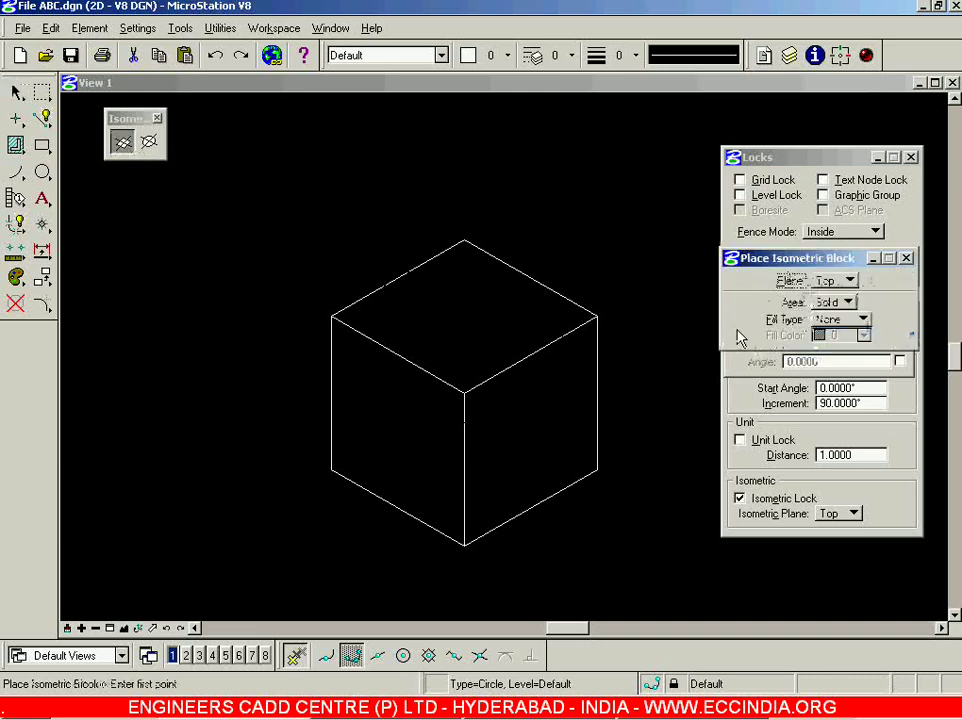
click(852, 283)
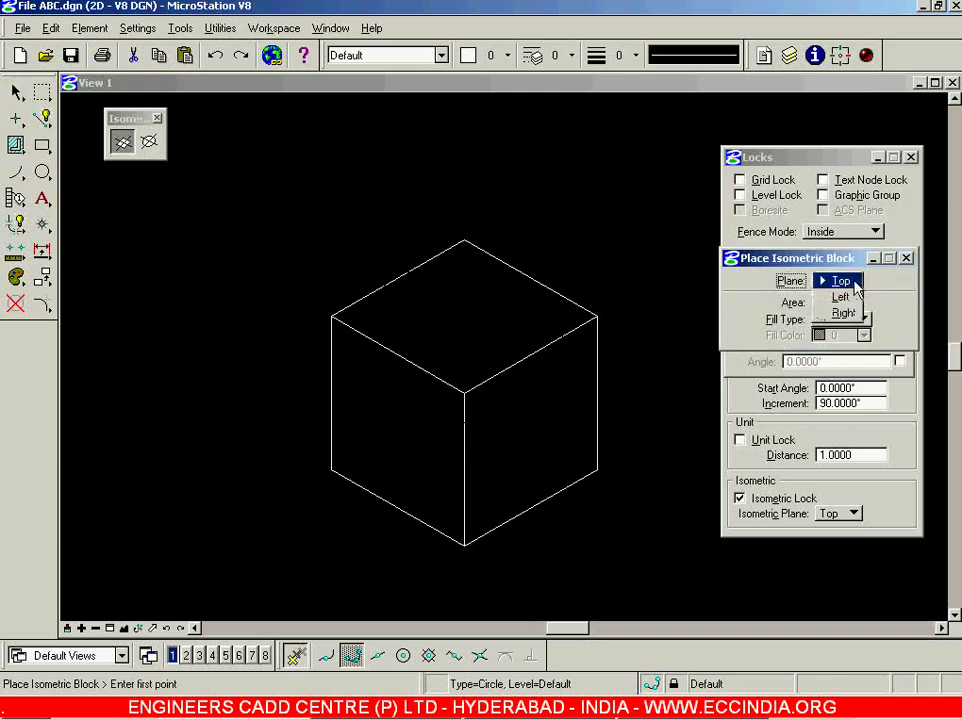
click(842, 298)
click(163, 327)
click(238, 508)
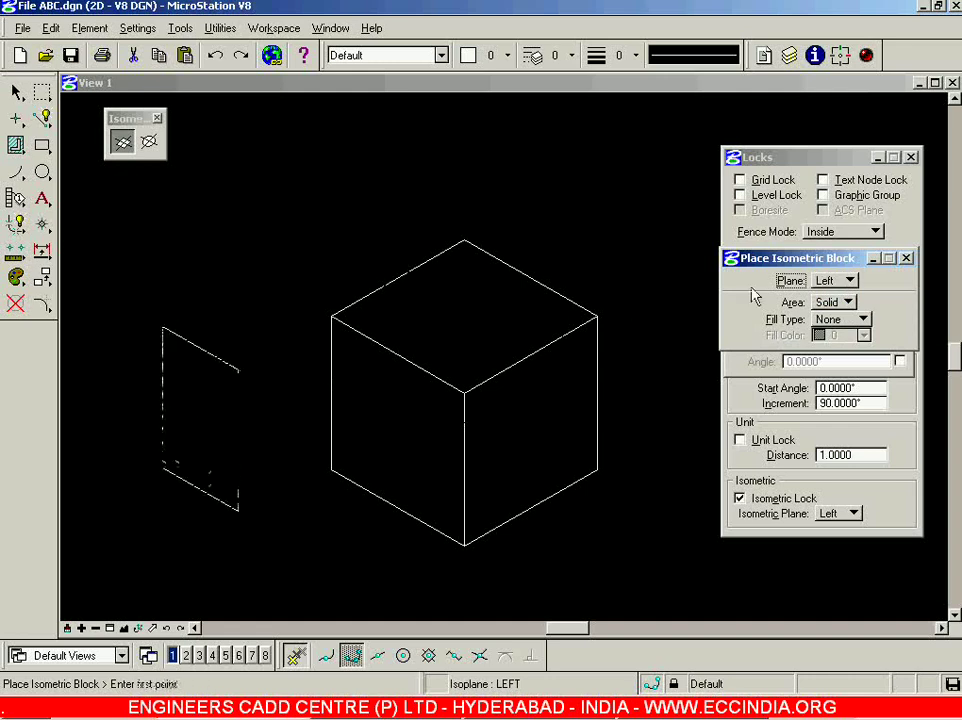
click(845, 281)
click(838, 263)
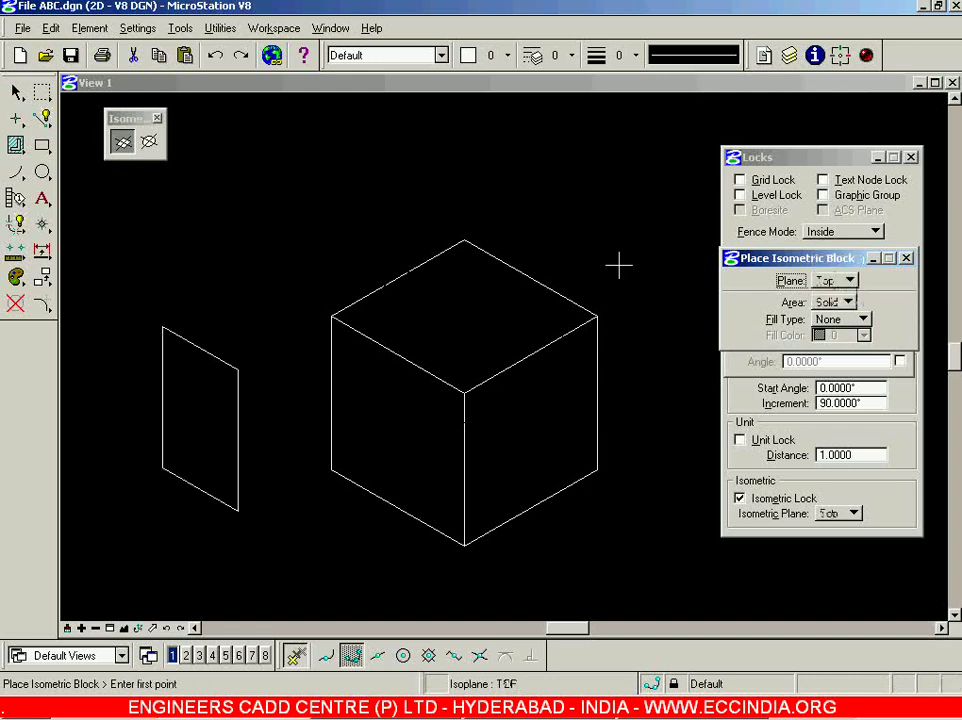
click(238, 368)
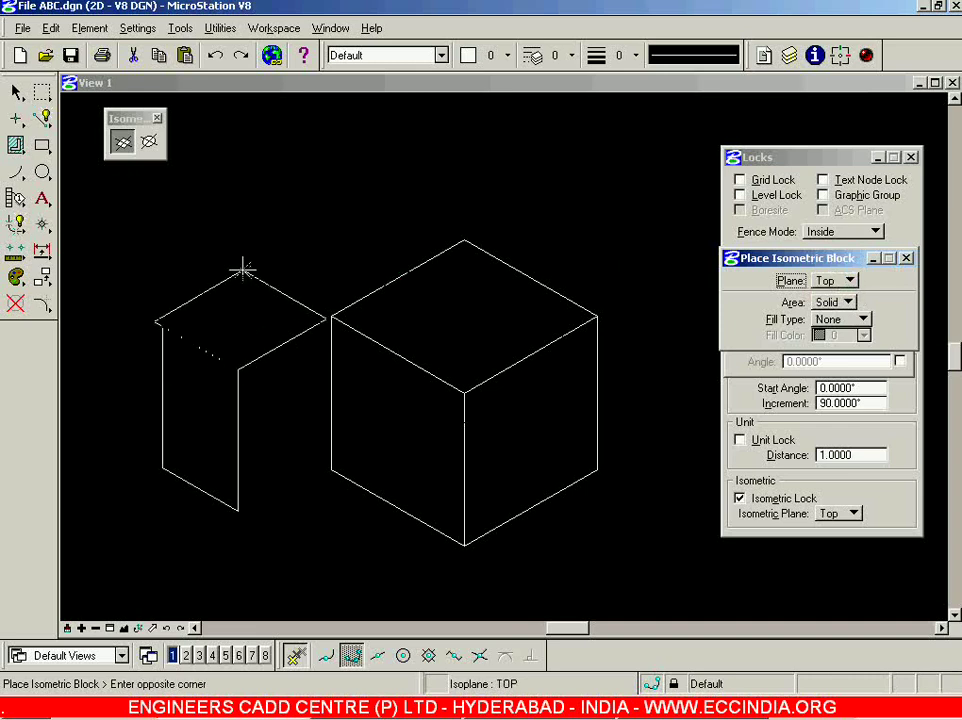
click(242, 270)
click(832, 286)
click(783, 313)
click(326, 318)
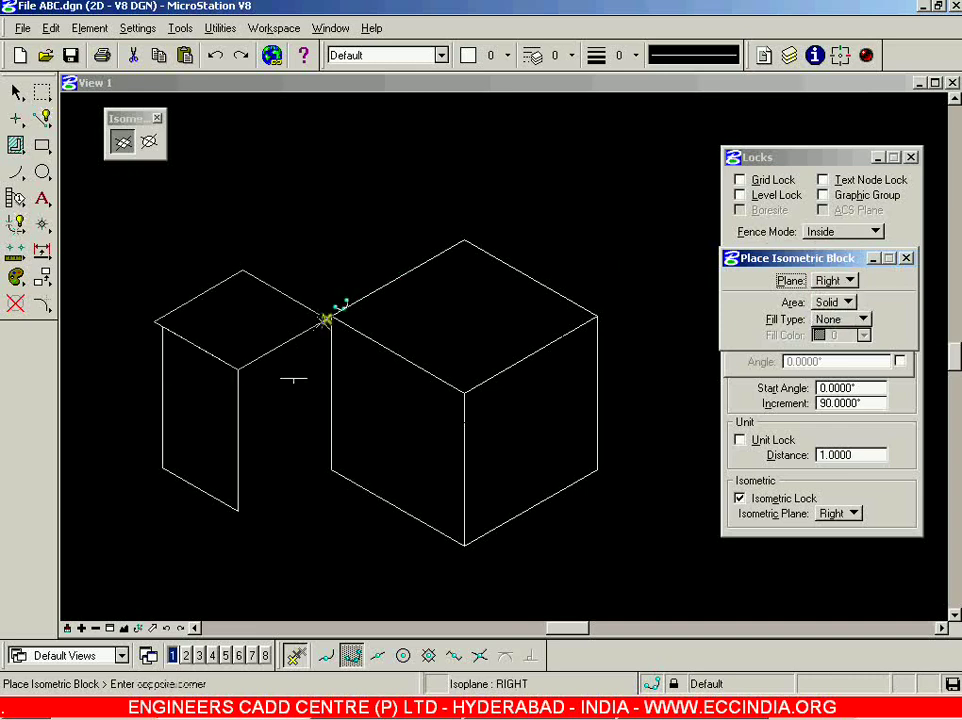
click(237, 508)
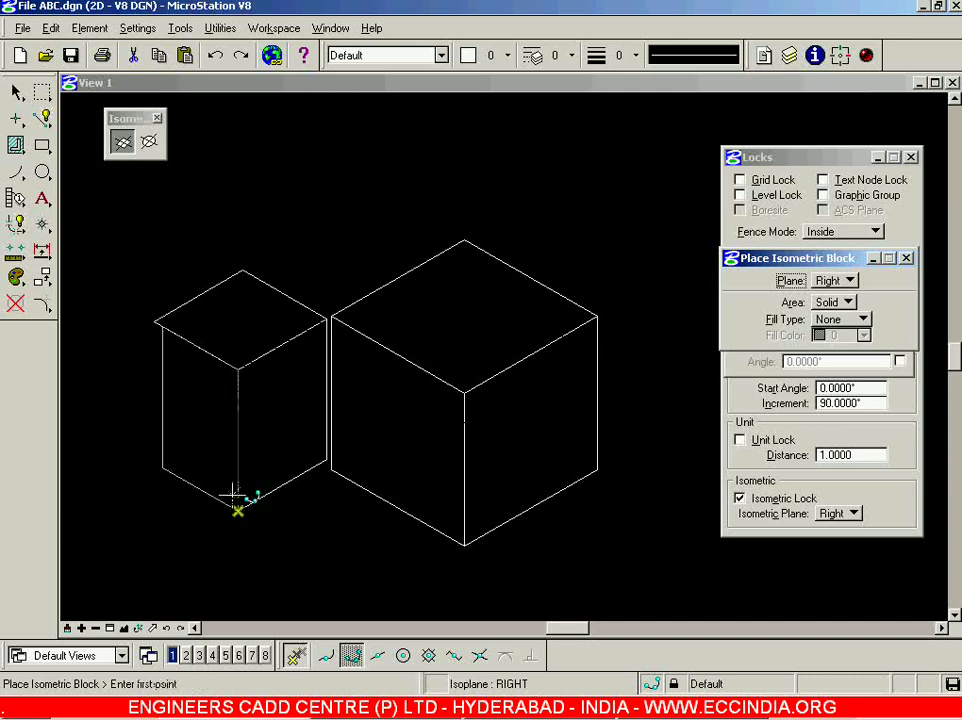
click(15, 303)
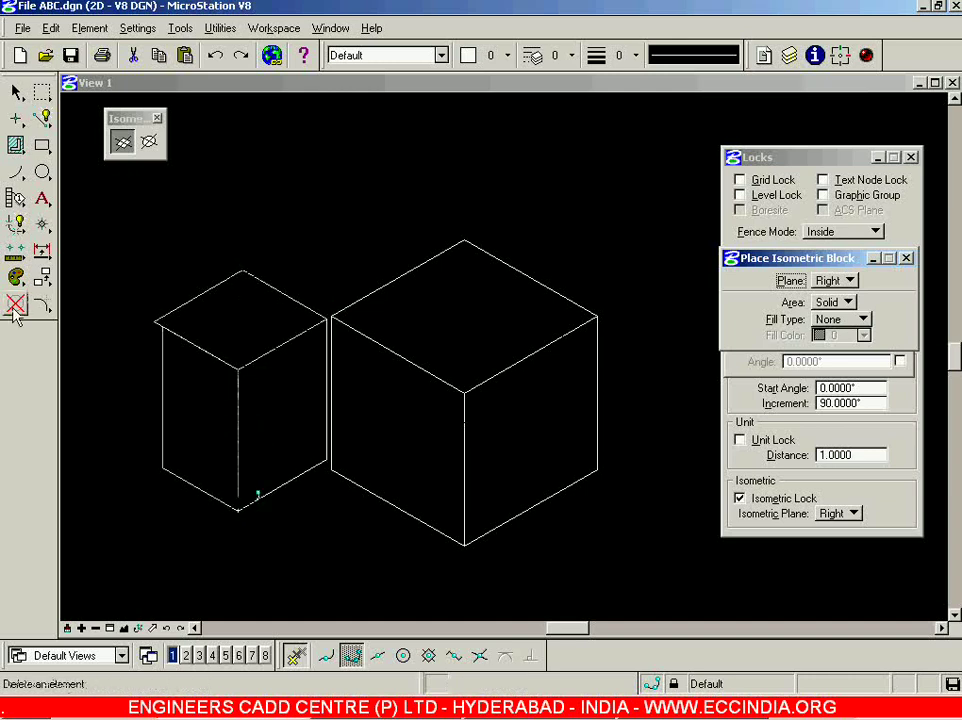
click(240, 367)
click(228, 367)
click(16, 92)
click(149, 142)
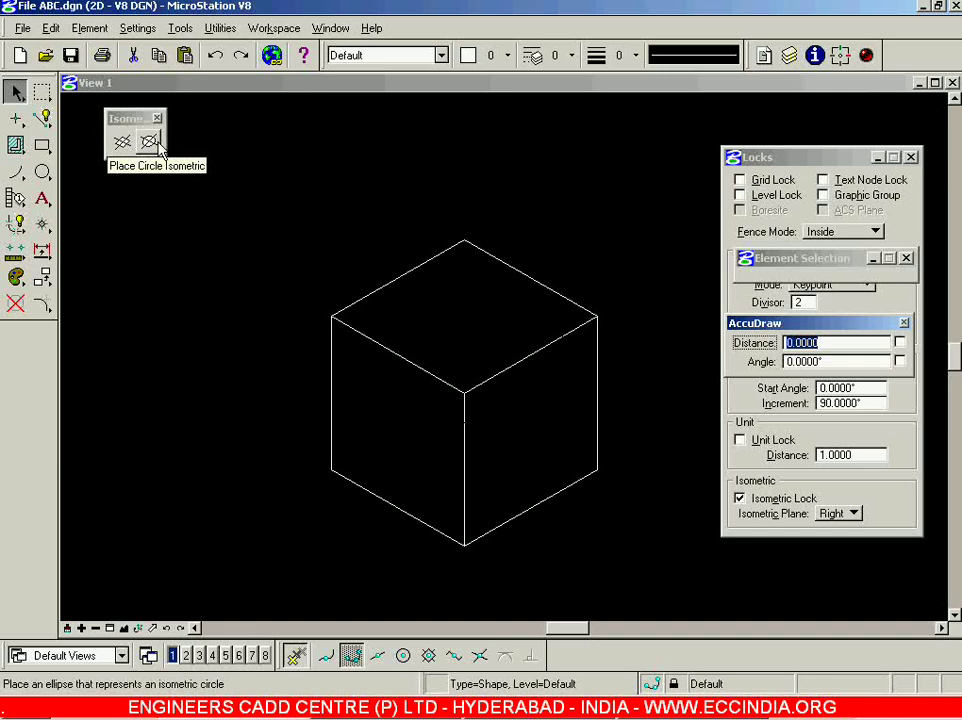
- Draw a SmartLine across the right face from the front vertical edge's midpoint to the right edge
click(150, 143)
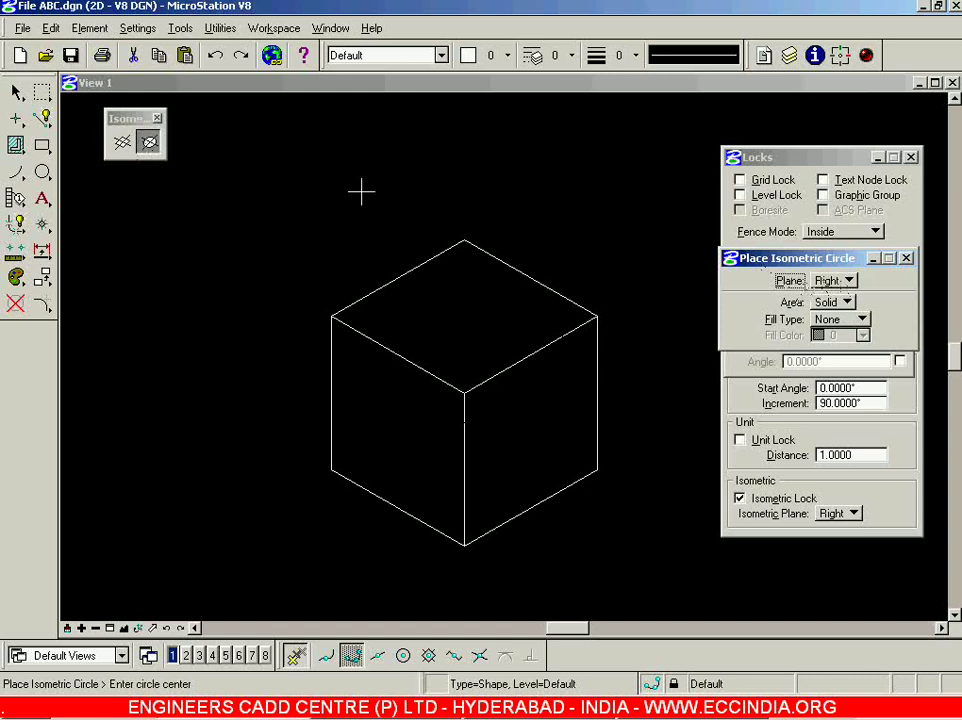
click(42, 118)
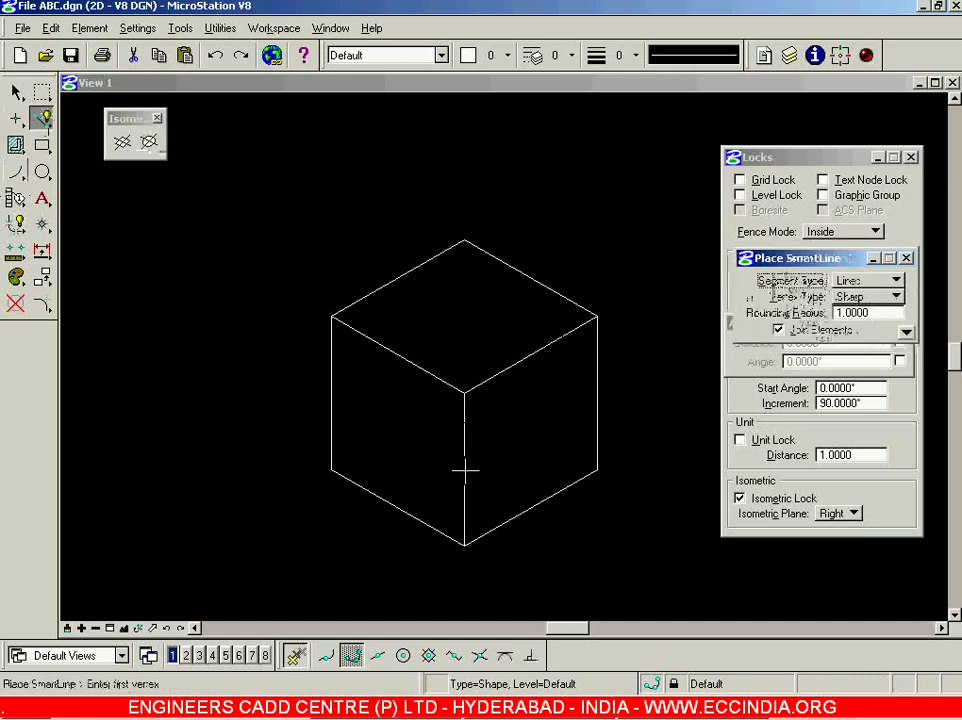
click(465, 470)
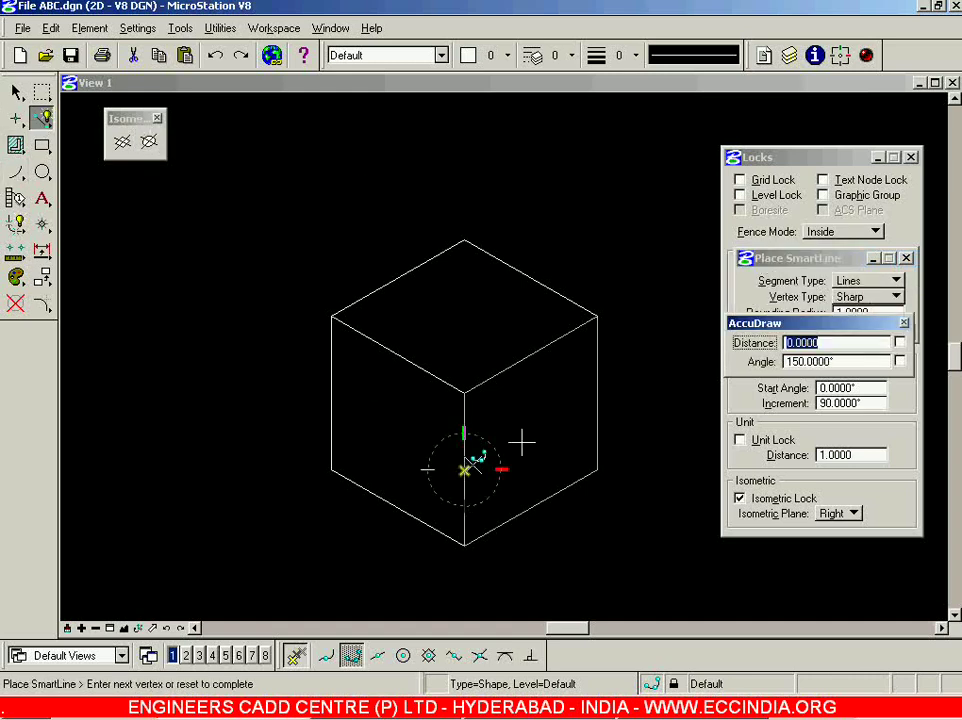
click(598, 393)
right_click(620, 337)
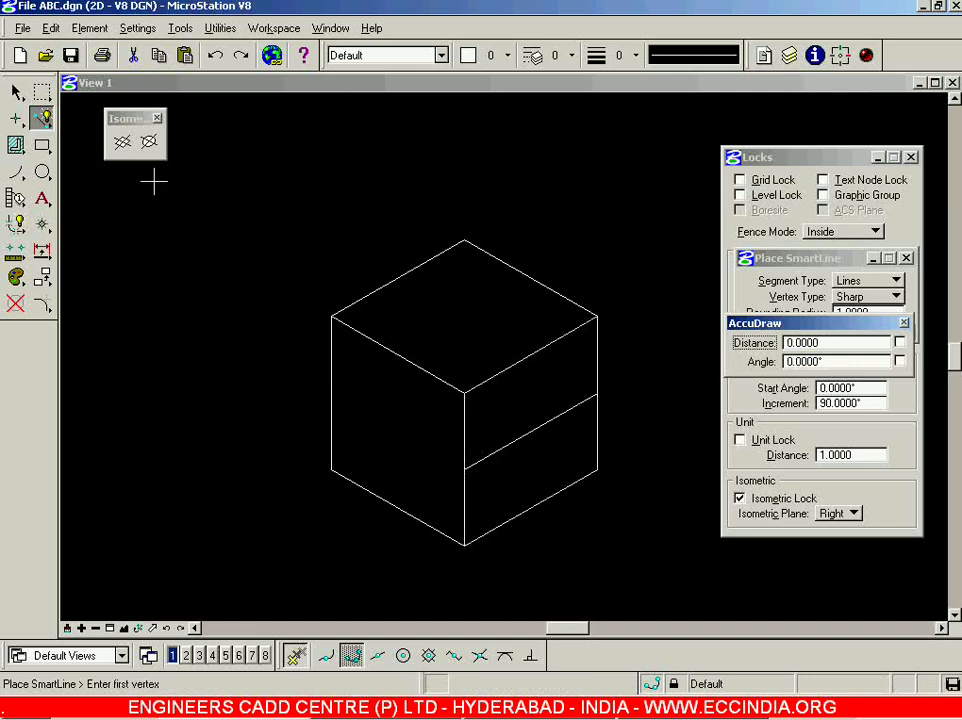
click(150, 144)
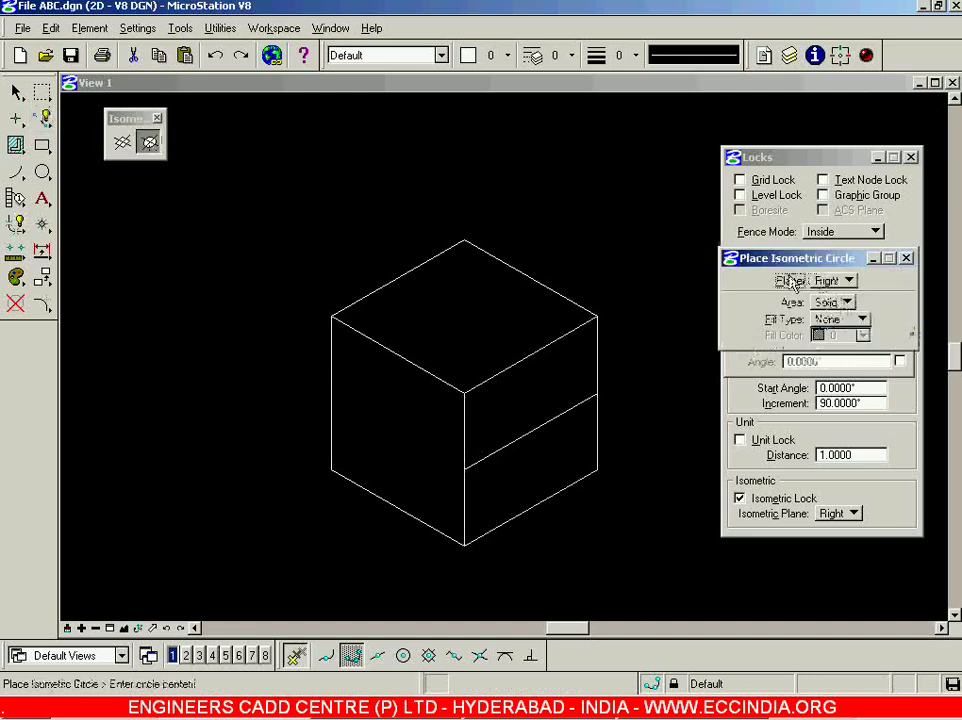
- Centre an isometric circle on the right-face line, with its plane set to Right
drag(790, 258, 758, 201)
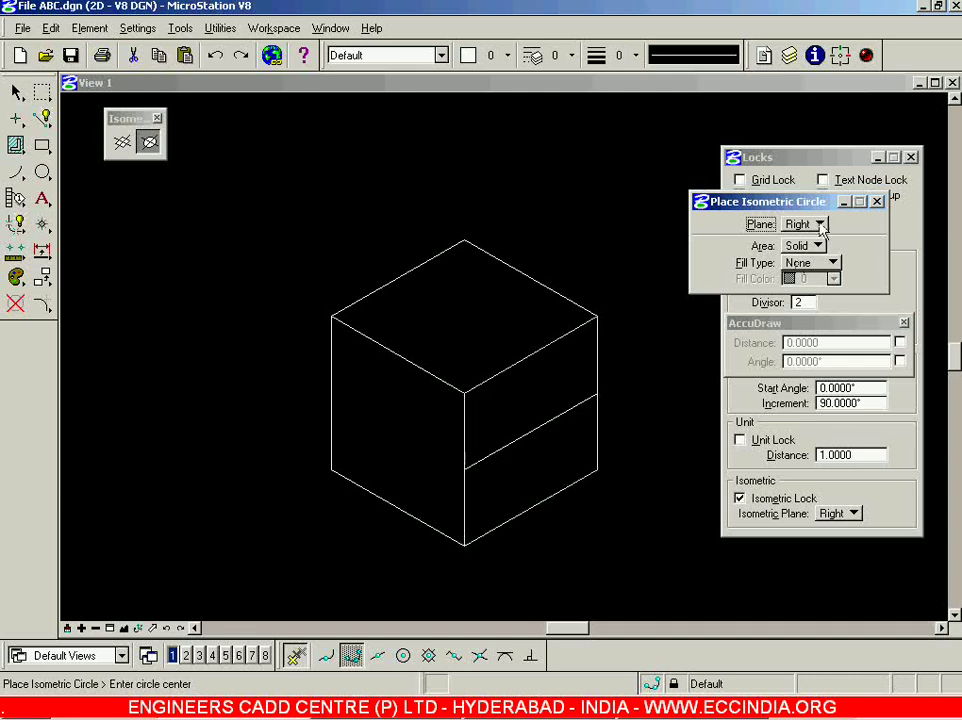
click(530, 430)
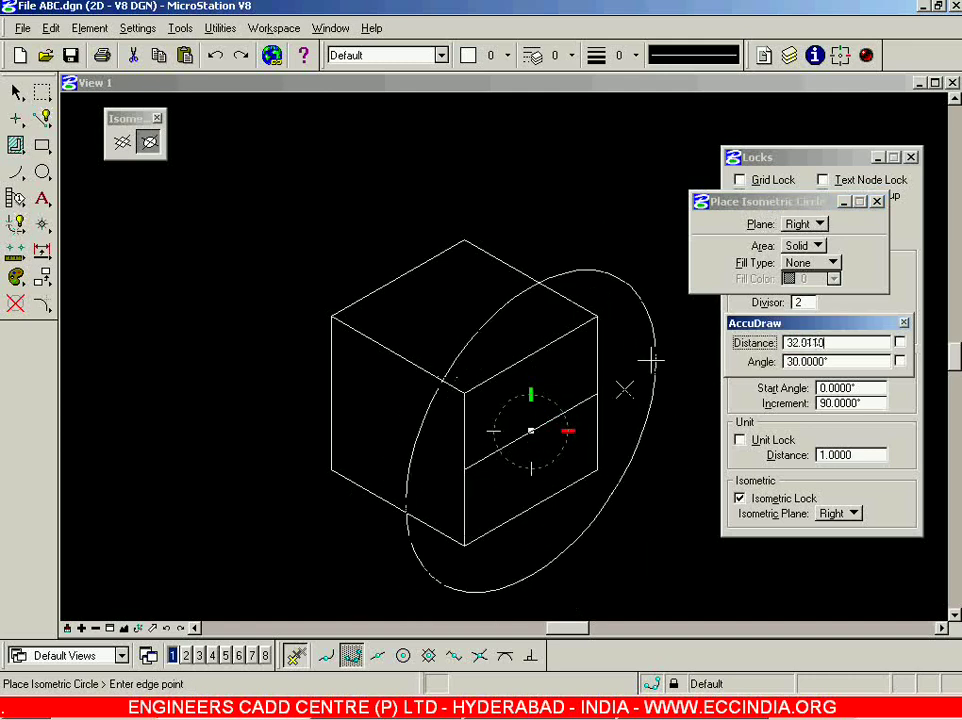
click(819, 224)
click(806, 207)
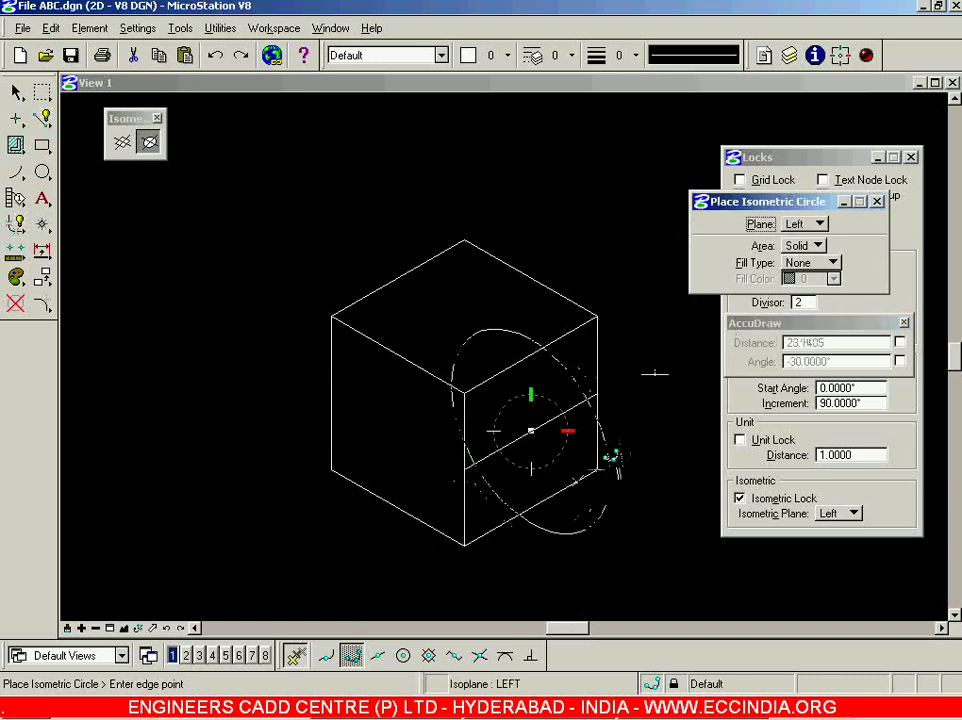
click(820, 224)
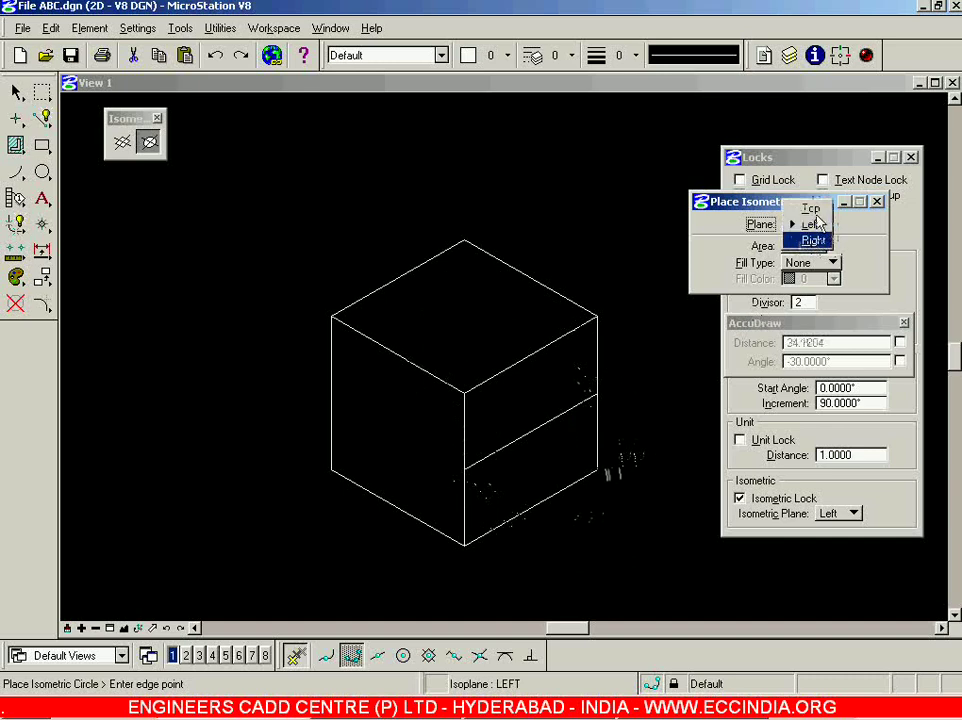
click(809, 205)
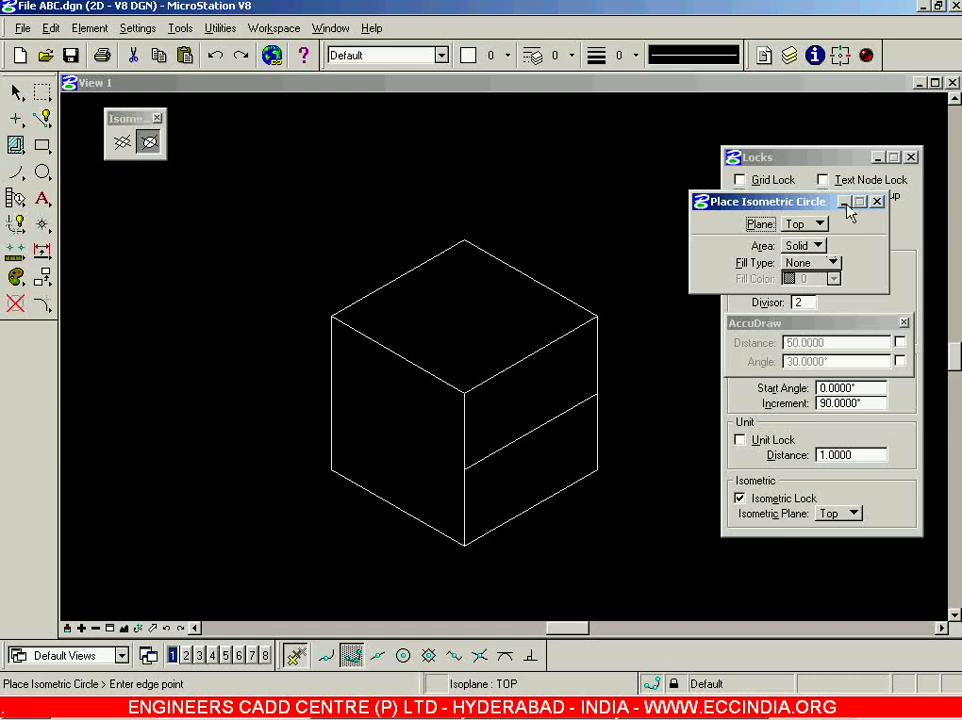
click(821, 224)
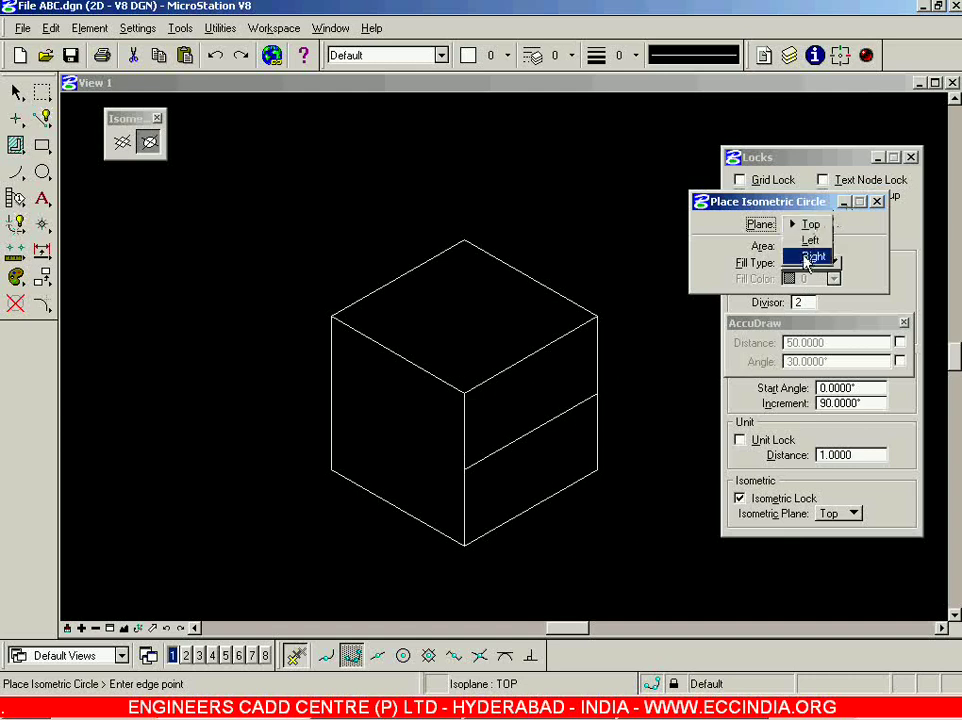
click(806, 258)
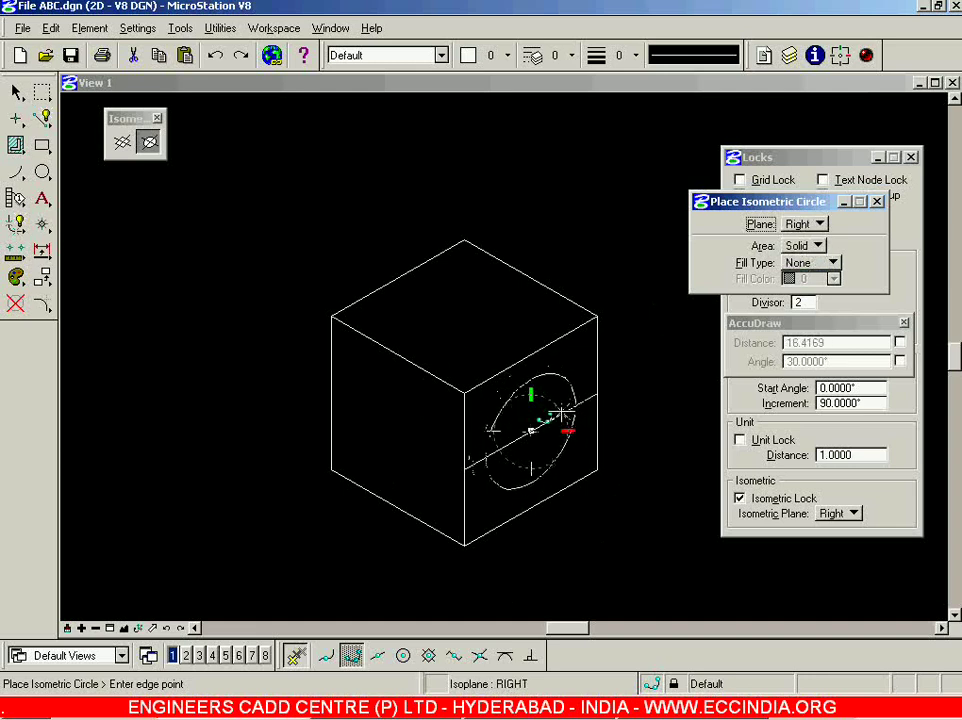
- Enter a radius of 9 in AccuDraw and place the circle
click(772, 344)
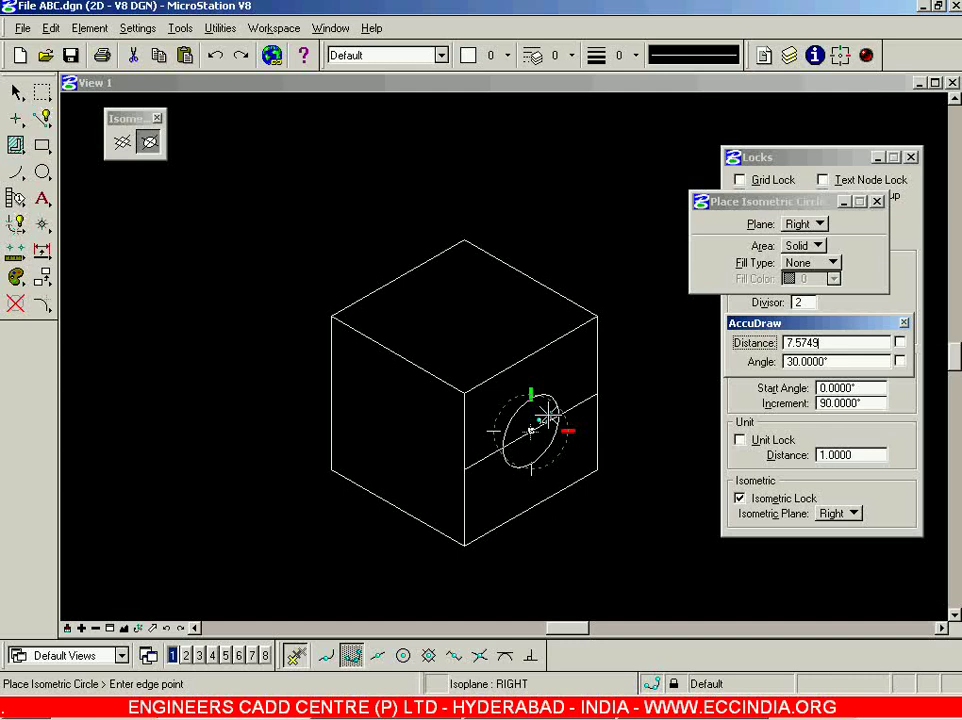
text(8)
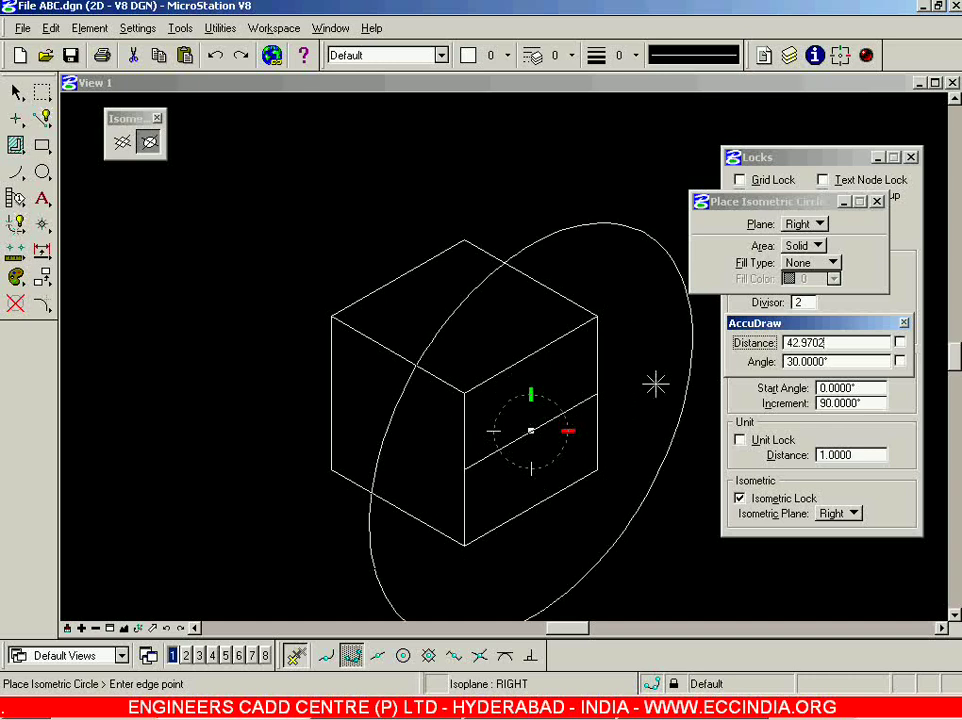
text(9)
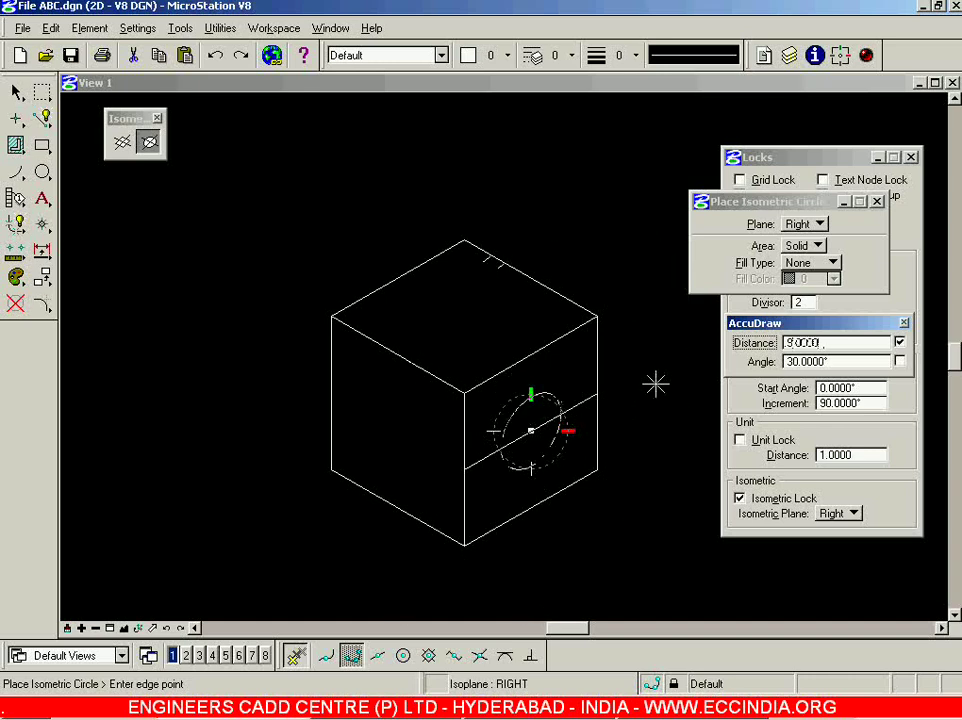
click(655, 384)
scroll(533, 462, up, 2)
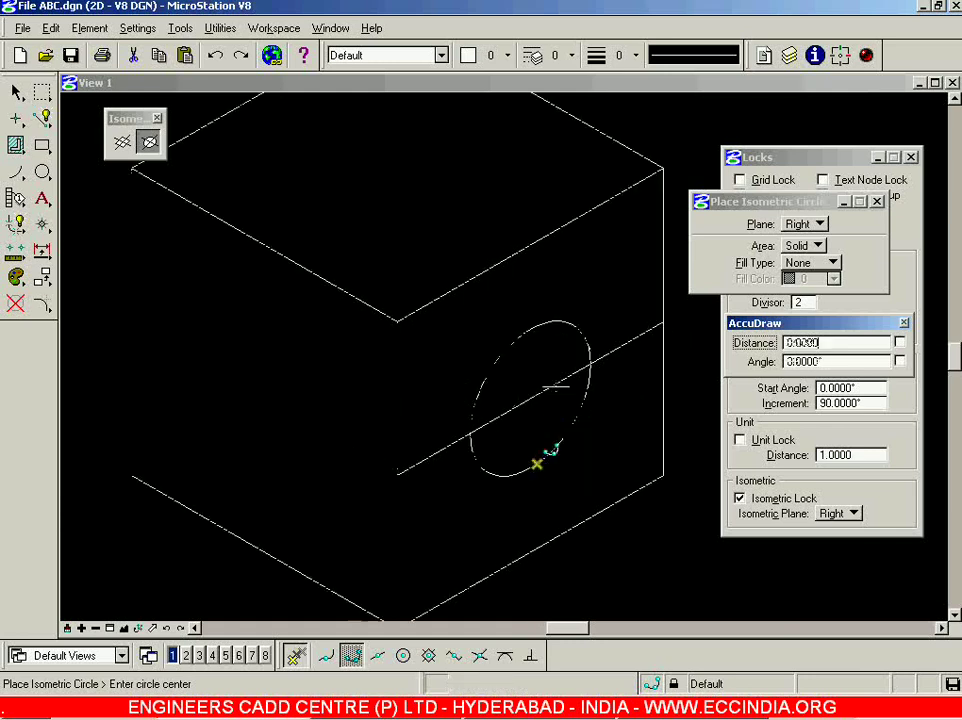
scroll(530, 397, down, 2)
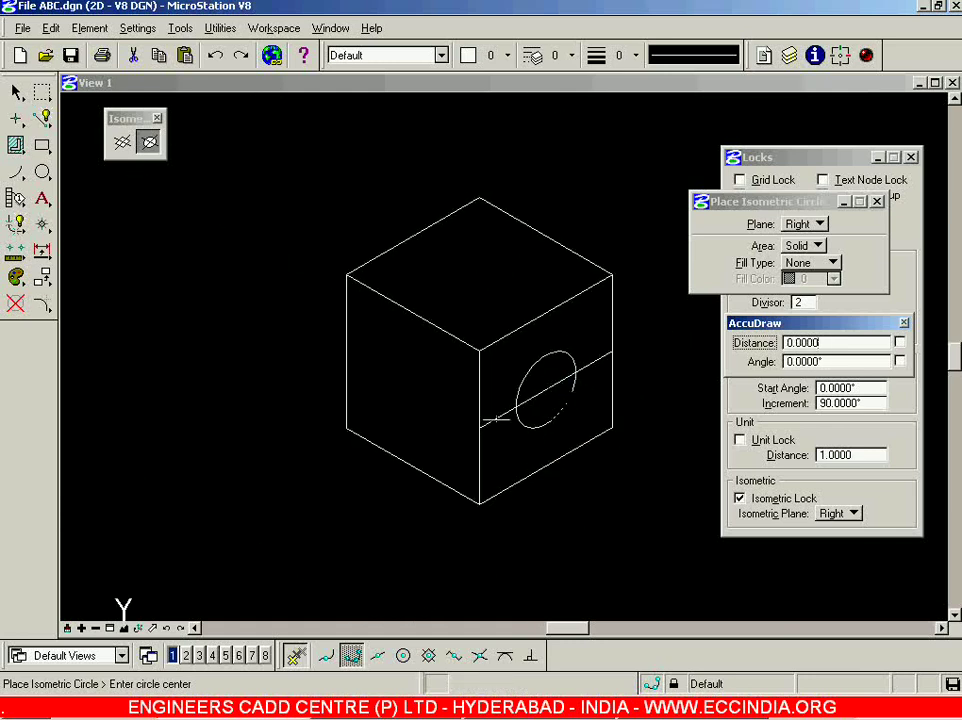
- Start a SmartLine at the front vertical edge, undo it, and lock the isometric plane to Left
click(44, 119)
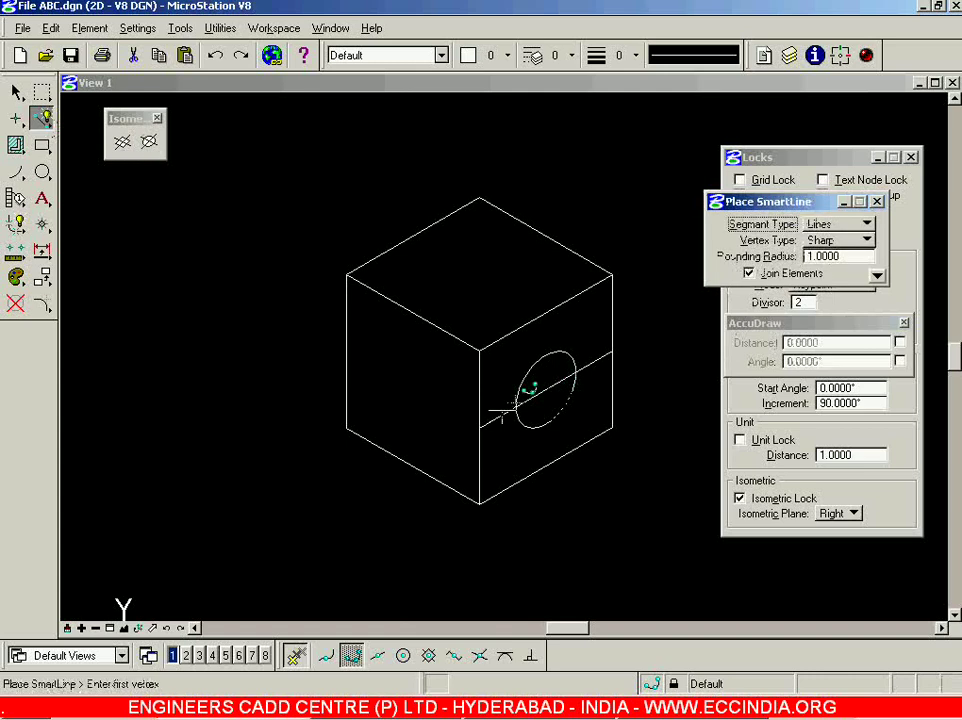
click(481, 425)
click(335, 350)
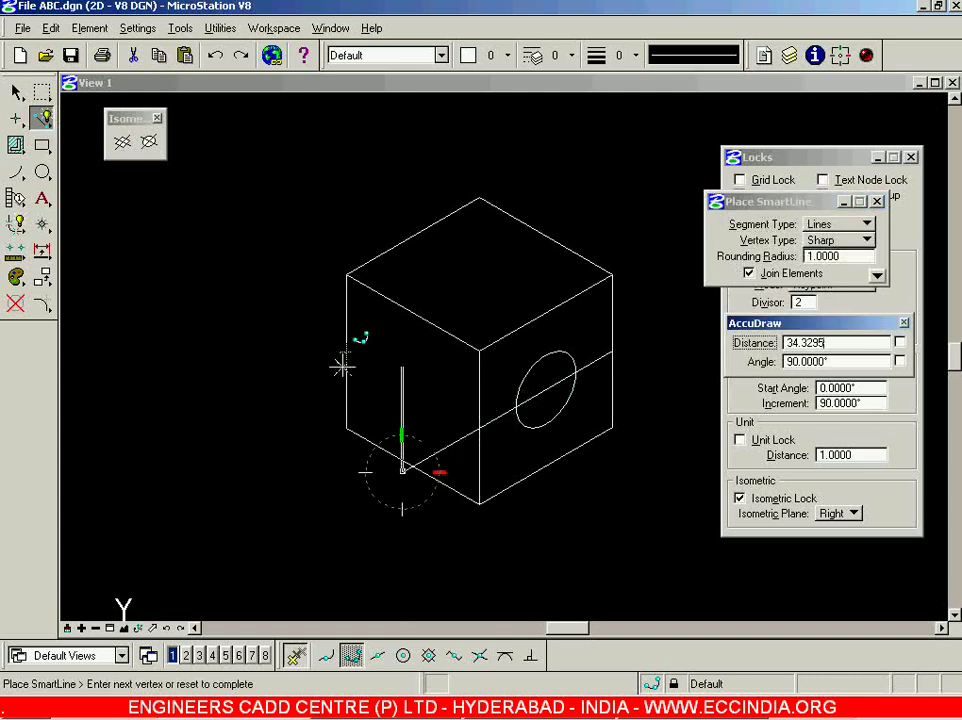
key(ctrl+z)
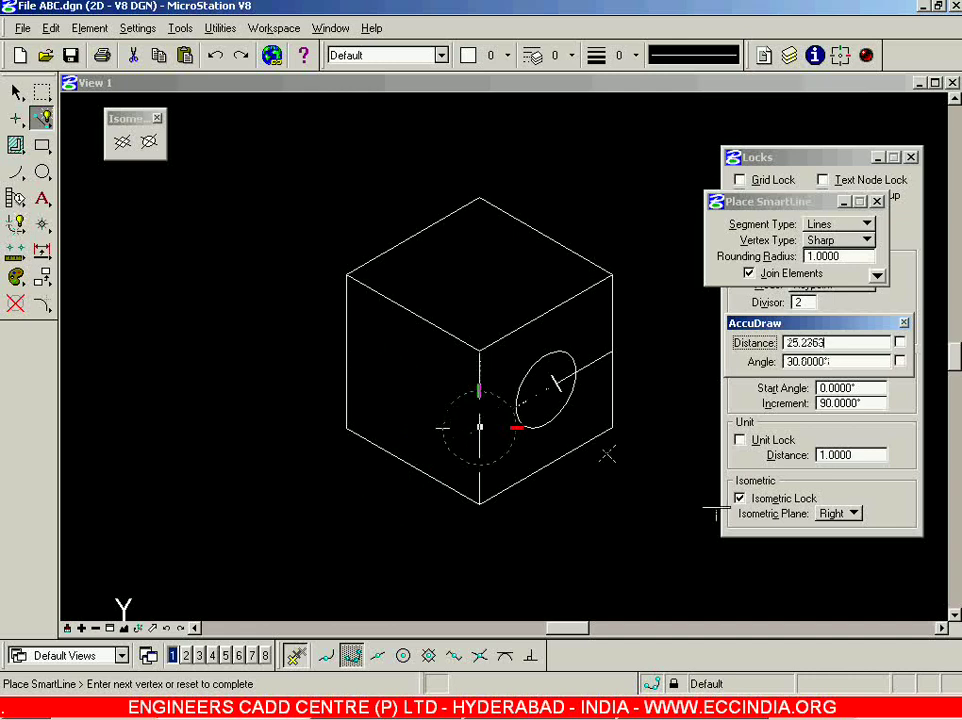
click(842, 515)
click(843, 496)
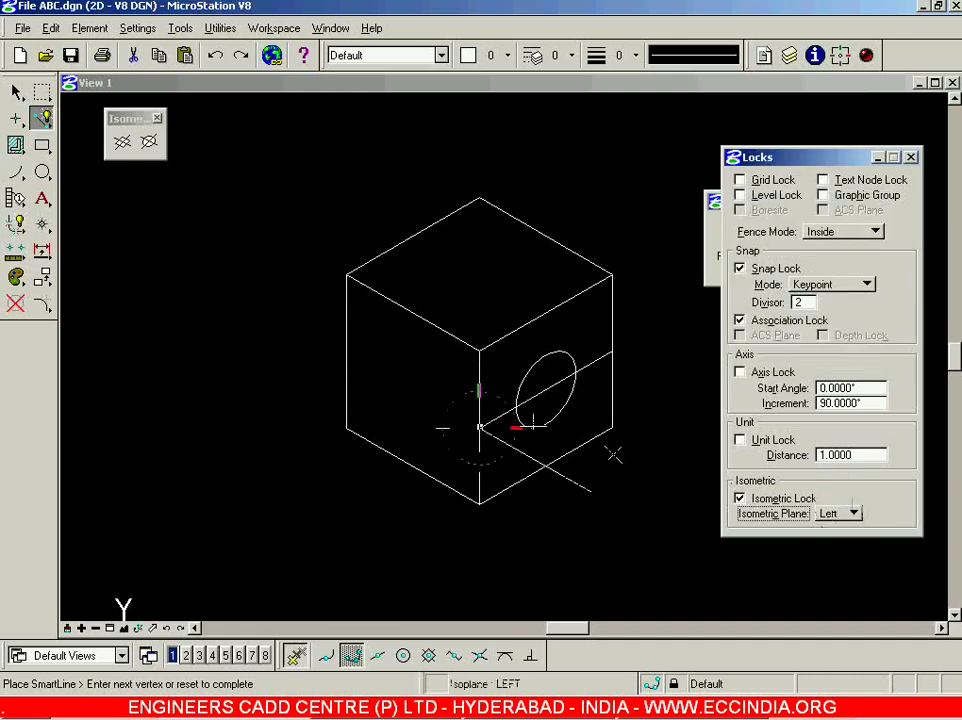
right_click(343, 350)
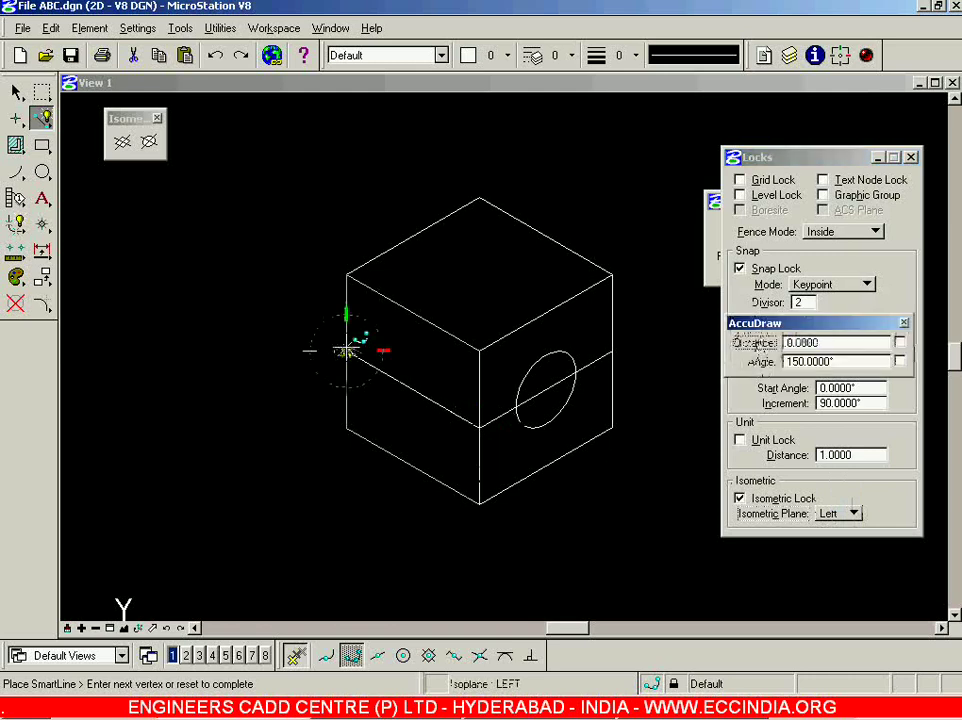
- Draw a centre line from the left face to the top edge's midpoint, cycling the plane through Top and Right
click(413, 312)
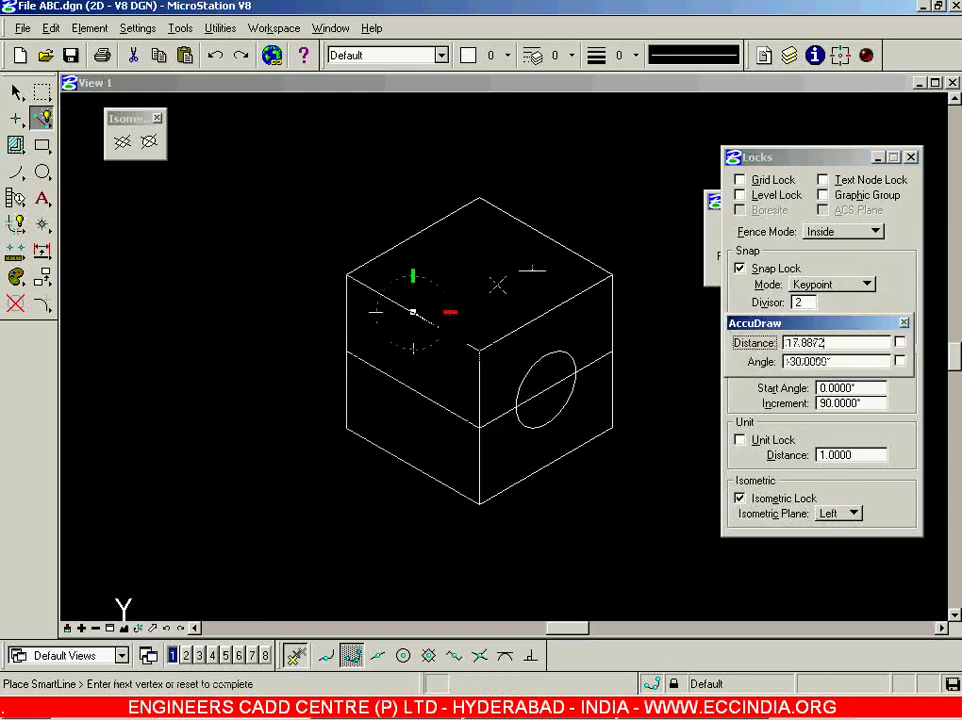
click(842, 513)
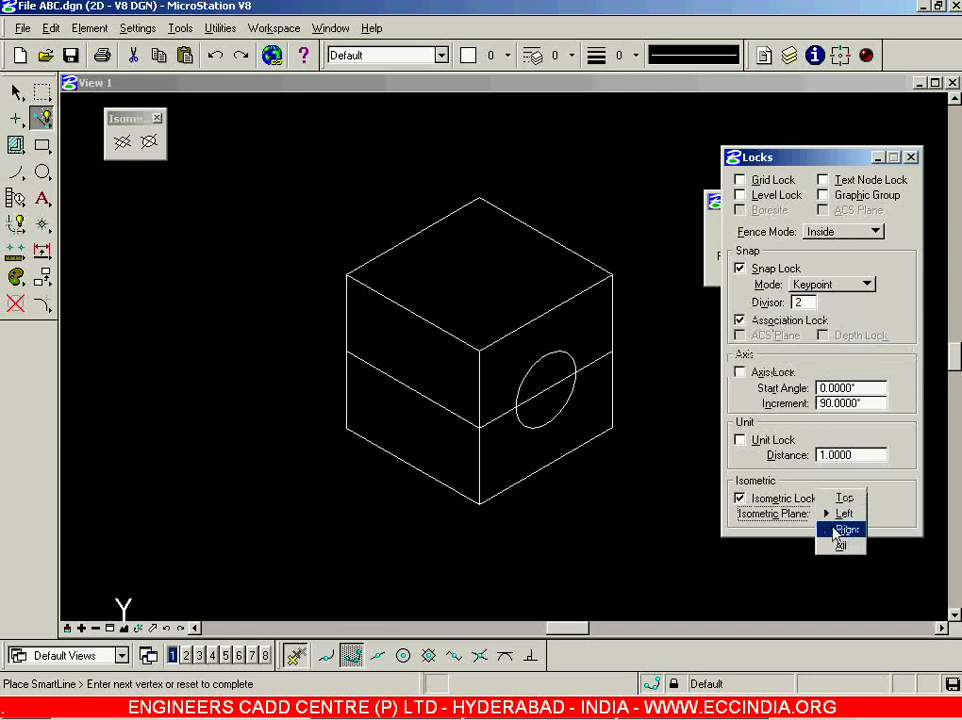
click(842, 498)
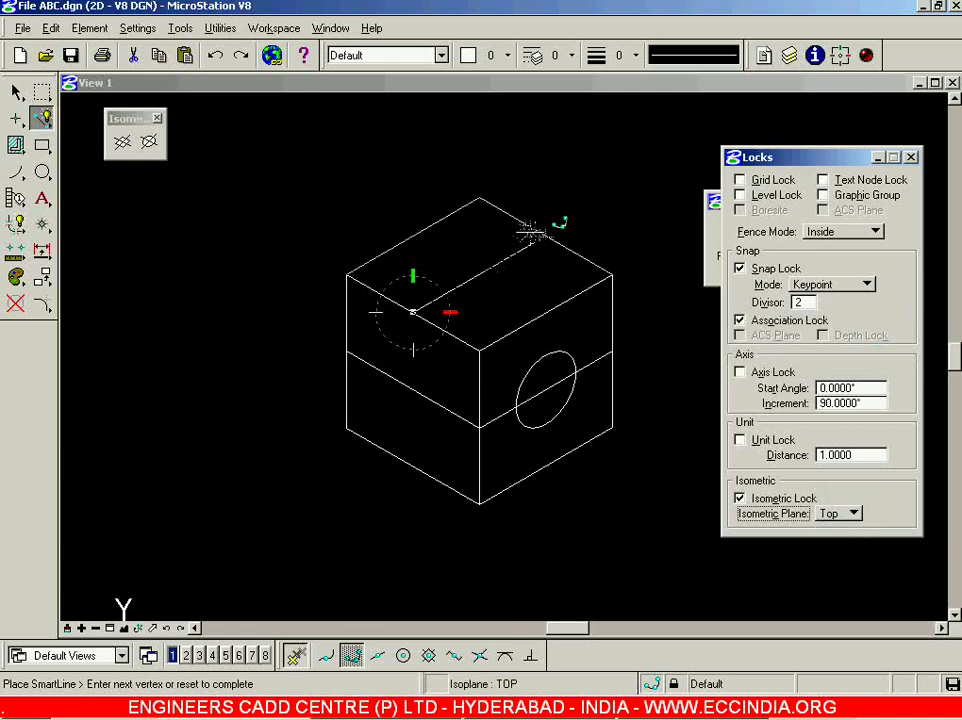
click(856, 517)
click(835, 543)
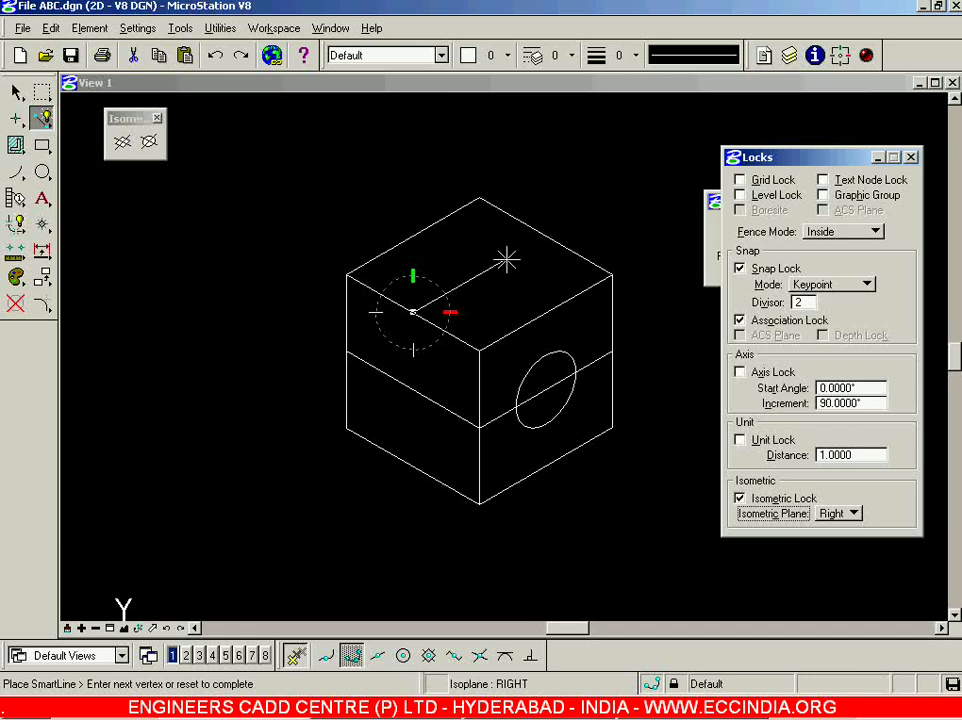
click(553, 221)
right_click(553, 205)
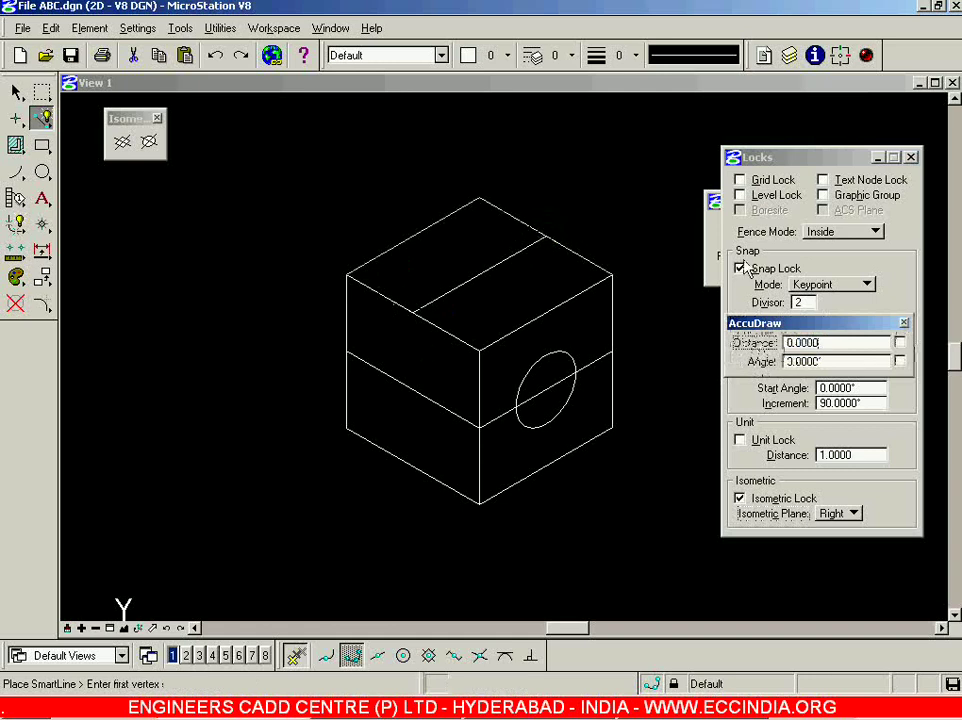
- Place an isometric circle on the cube's left face with the plane set to Left
click(149, 142)
click(812, 225)
click(810, 208)
click(412, 388)
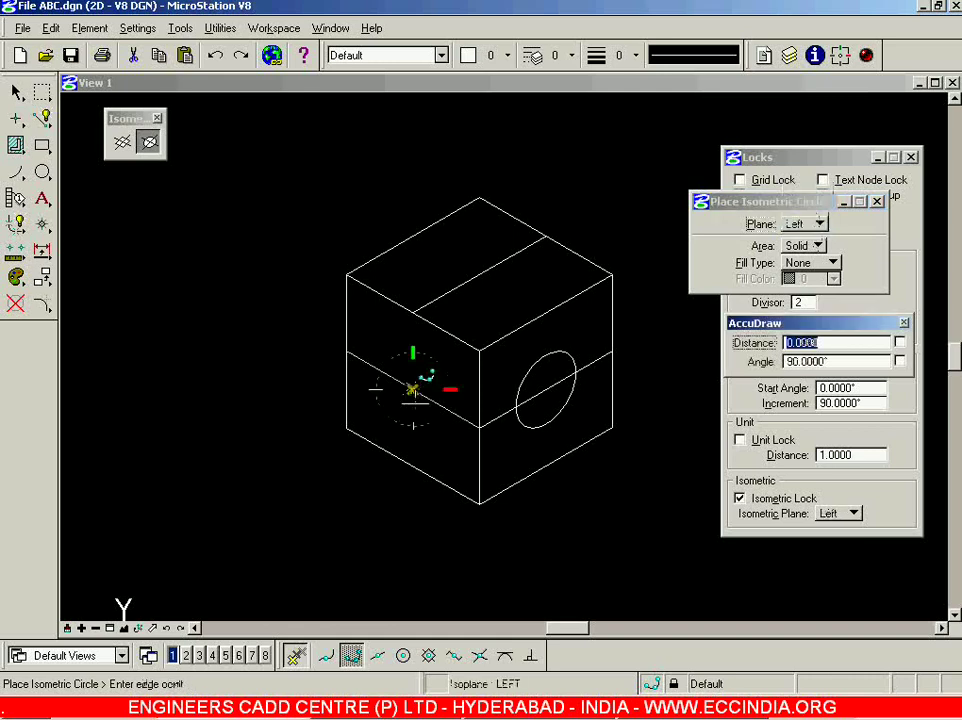
click(432, 432)
- Place another isometric circle on the top face with the plane set to Top
click(812, 224)
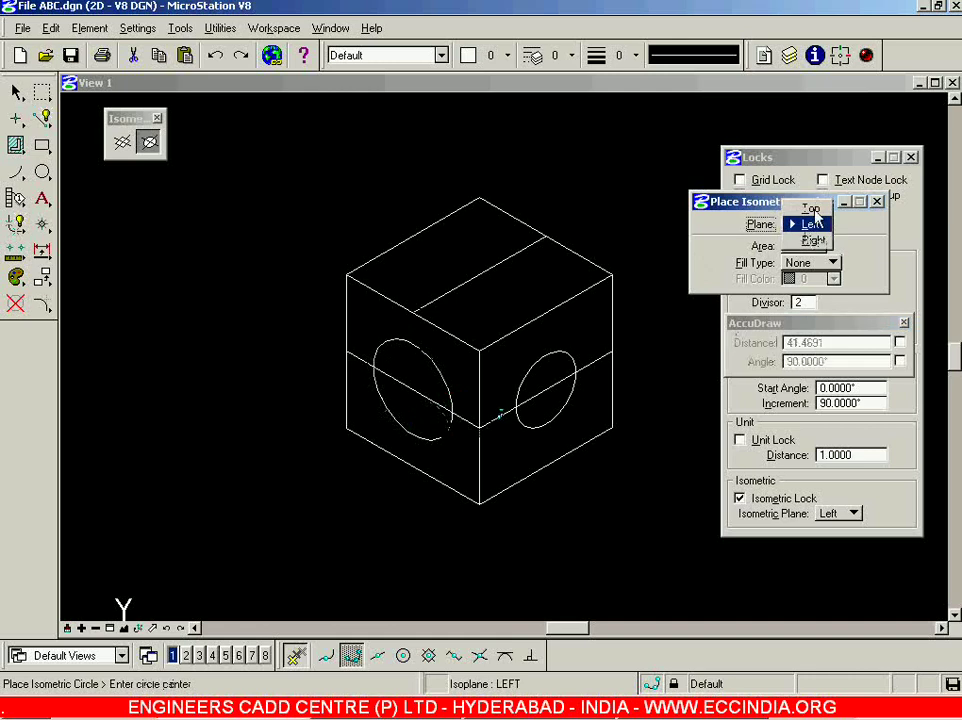
click(810, 208)
click(481, 273)
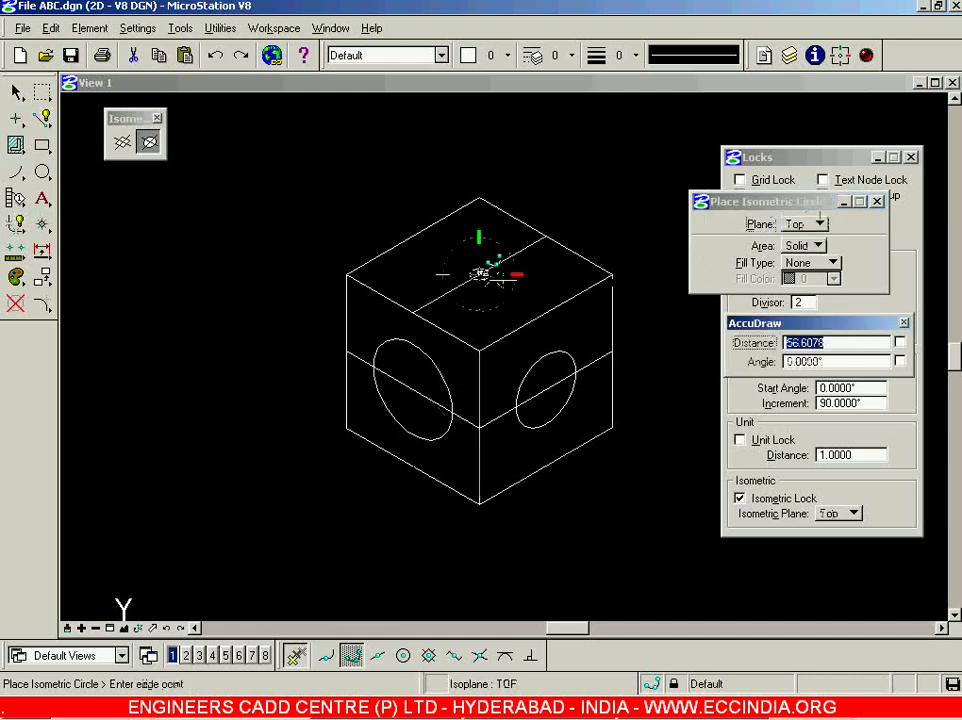
click(535, 285)
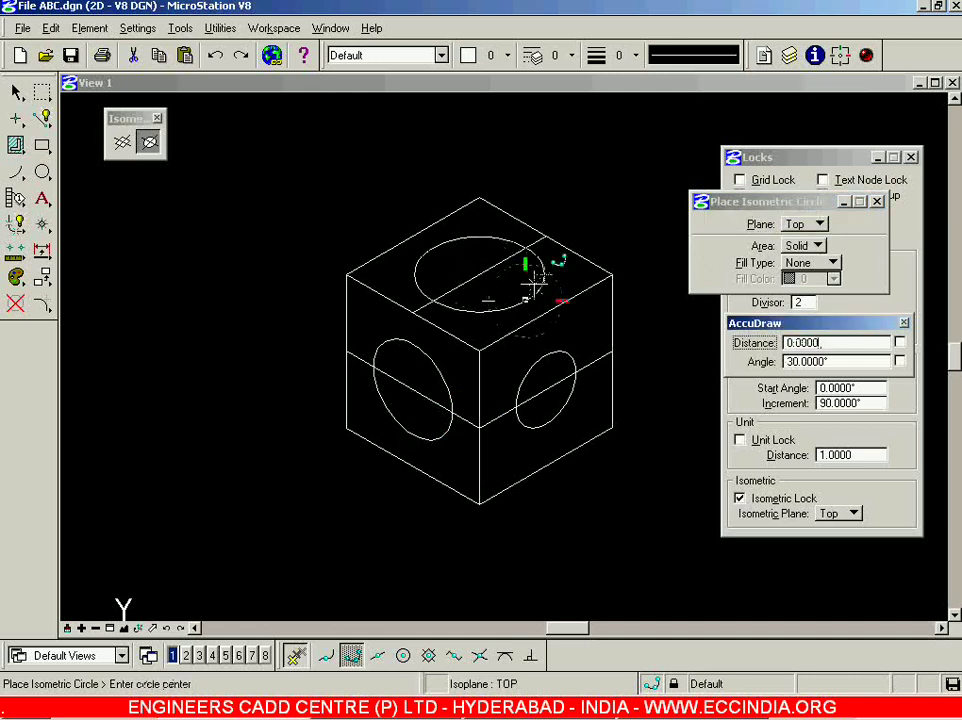
click(15, 303)
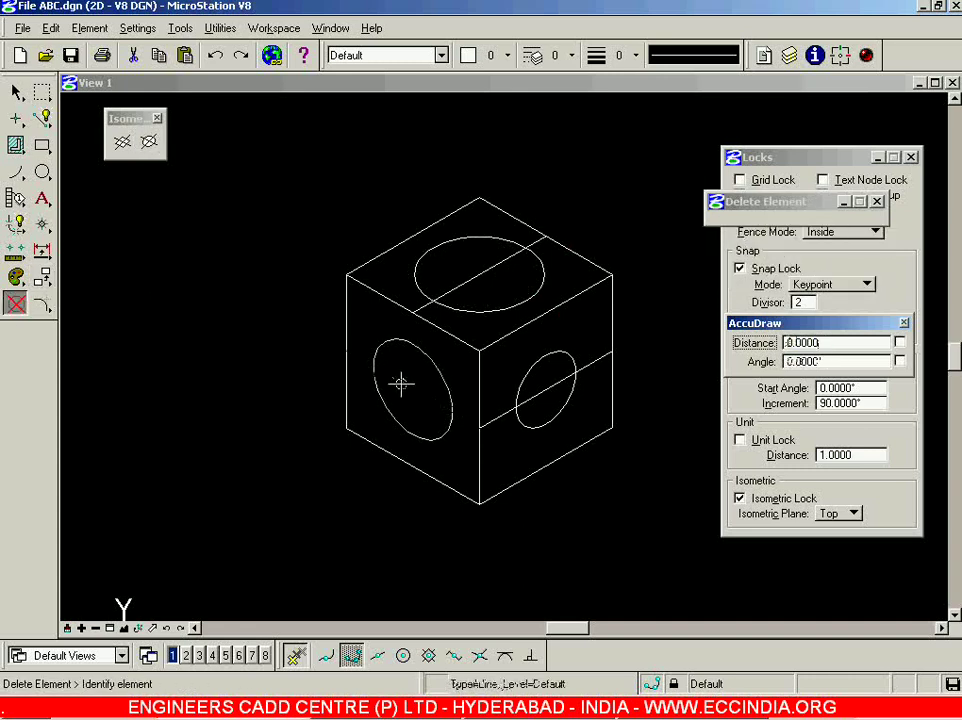
- Delete the centre line across the top face, restoring the right-face circle deleted by mistake
click(553, 389)
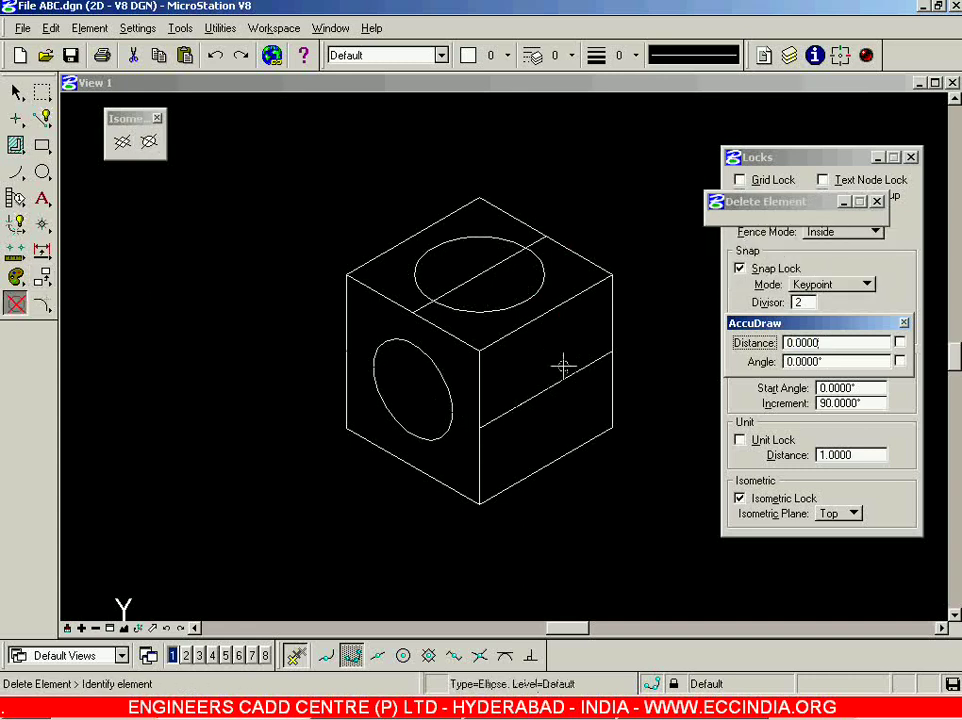
key(ctrl+z)
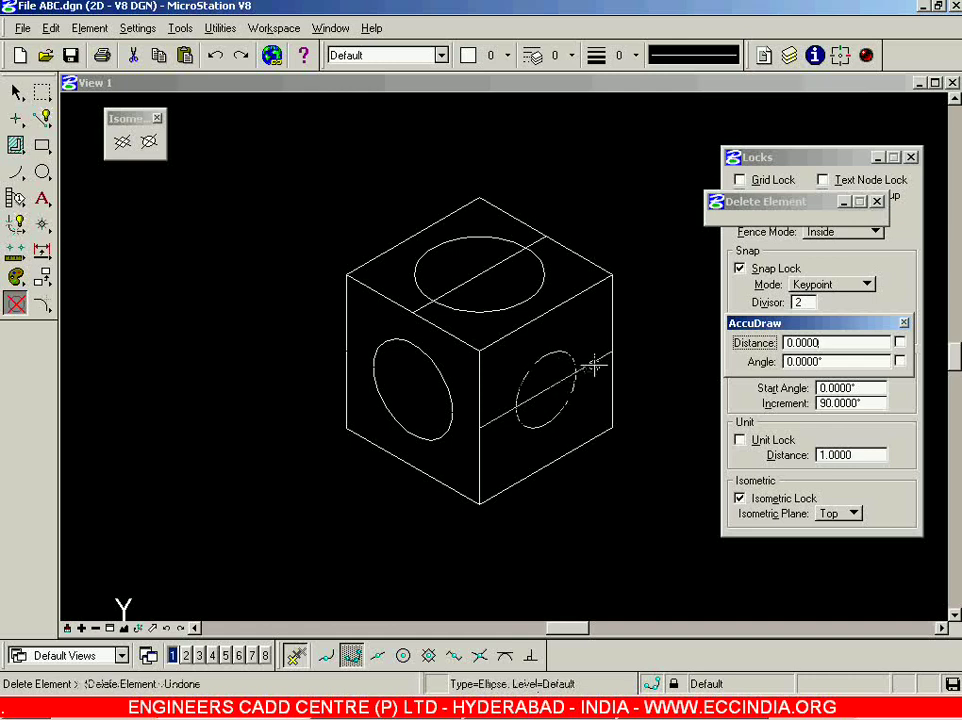
click(535, 243)
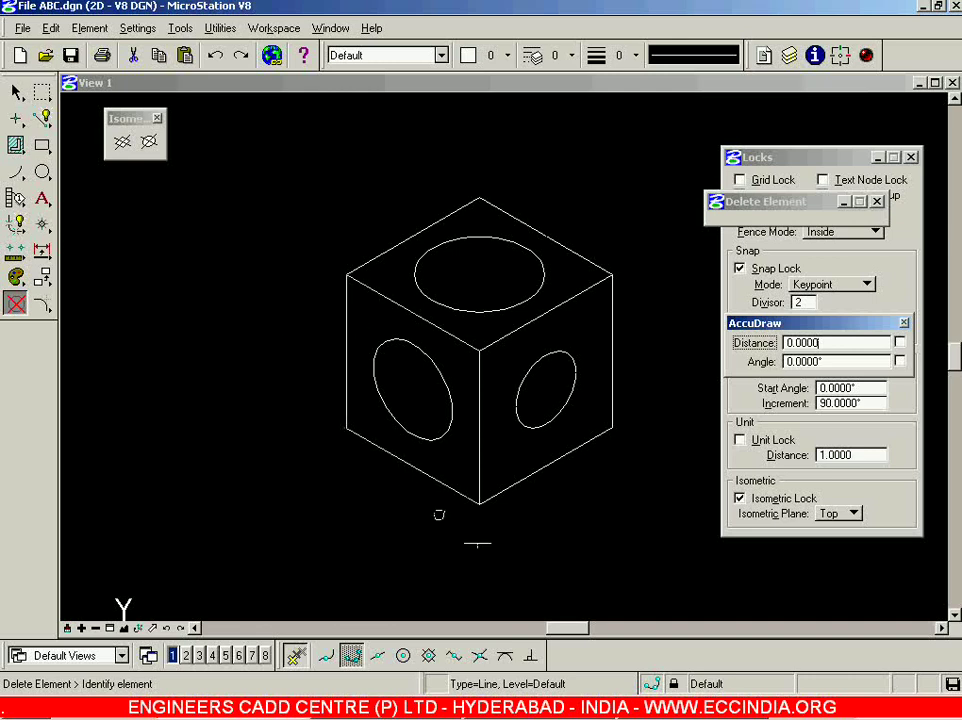
- Compare with the workbook PDF in Acrobat, showing its isometric page at page width
key(alt+Tab)
key(ctrl+minus)
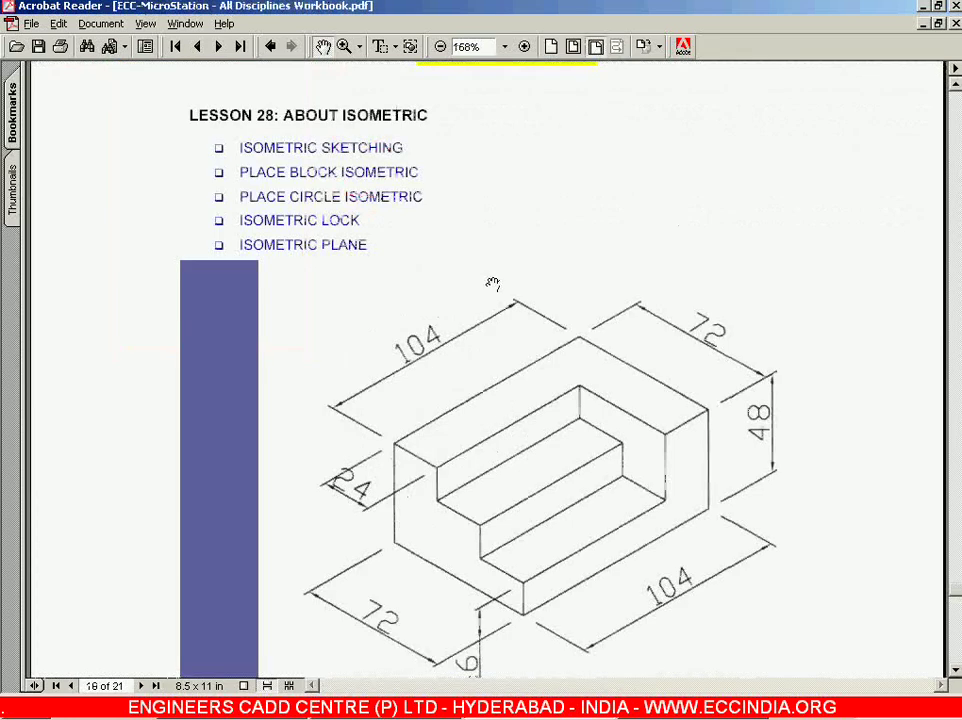
key(ctrl+2)
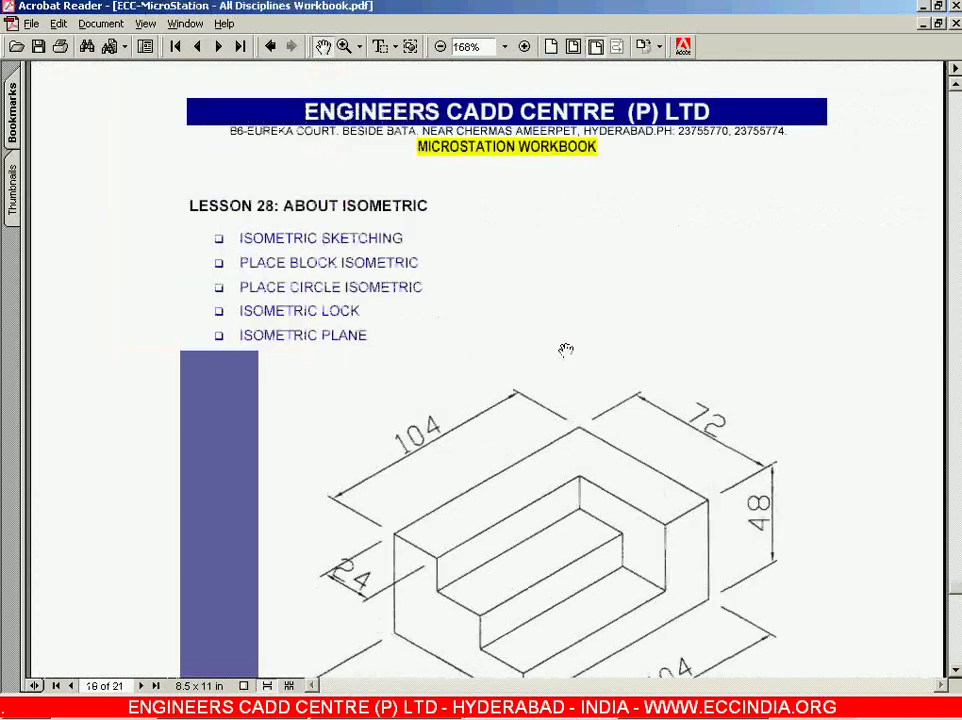
scroll(566, 350, down, 3)
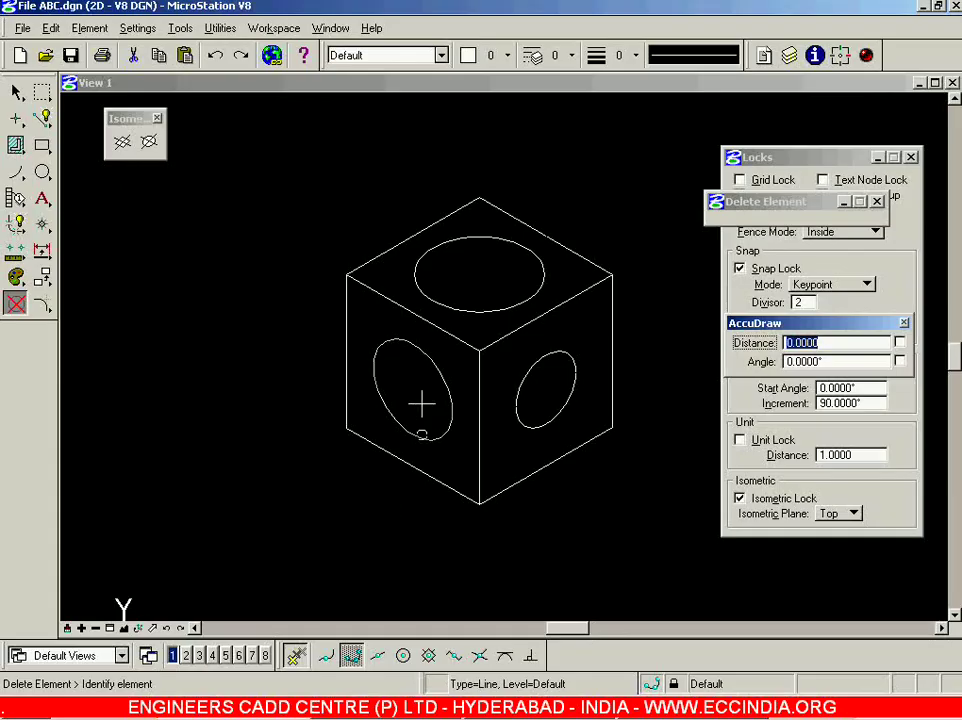
- Start a SmartLine outline by placing its first vertex in the drawing view
scroll(423, 401, down, 2)
click(17, 92)
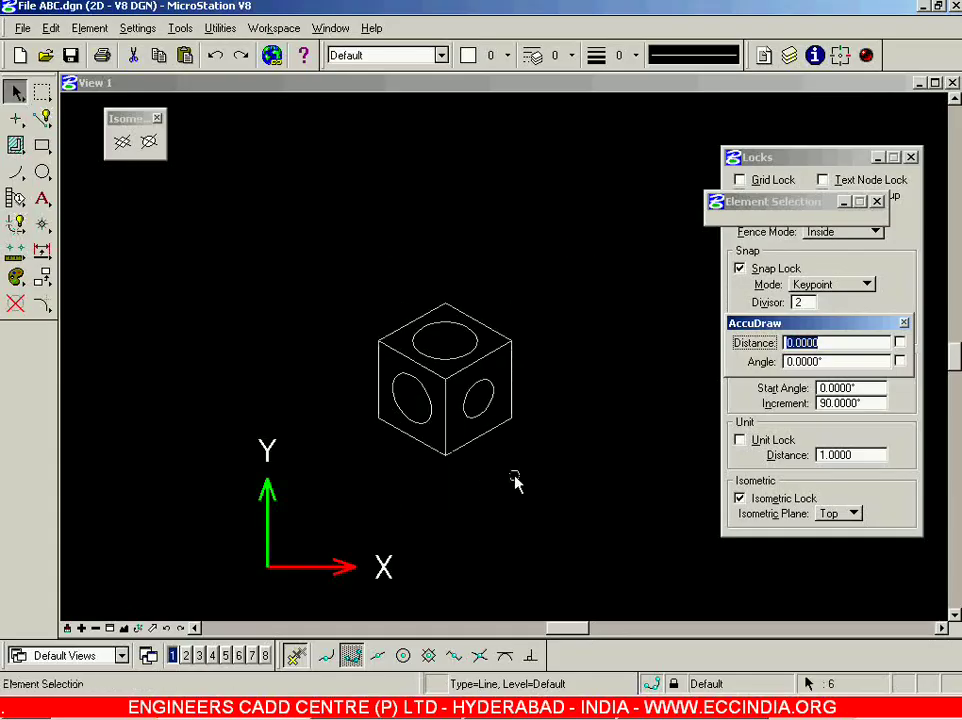
scroll(505, 474, down, 2)
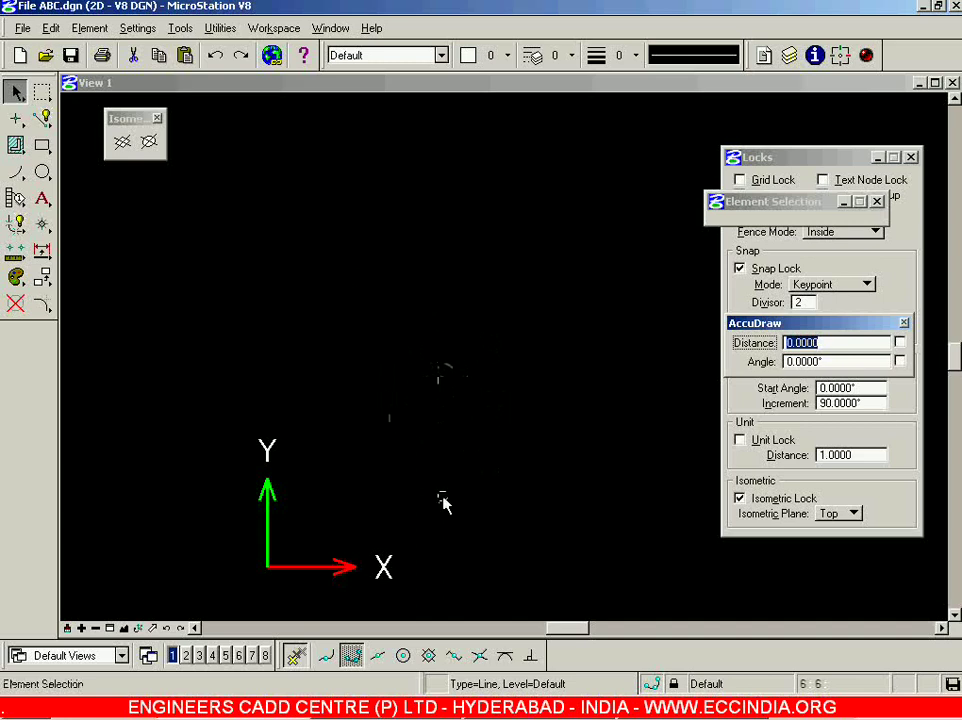
scroll(430, 515, down, 2)
scroll(449, 533, up, 2)
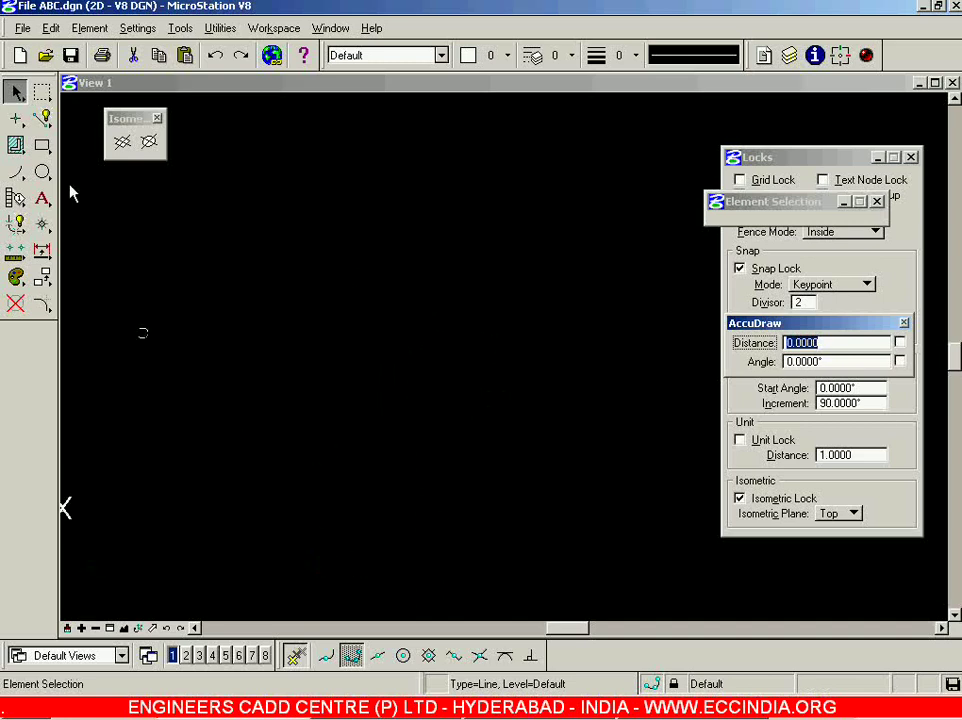
click(42, 118)
scroll(397, 376, down, 3)
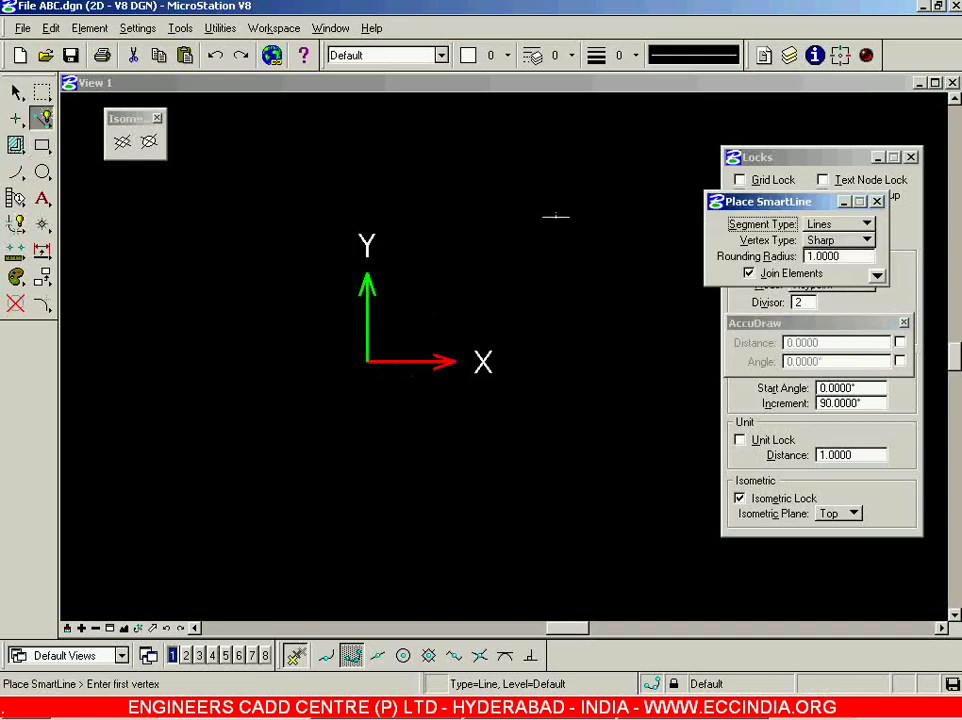
click(488, 302)
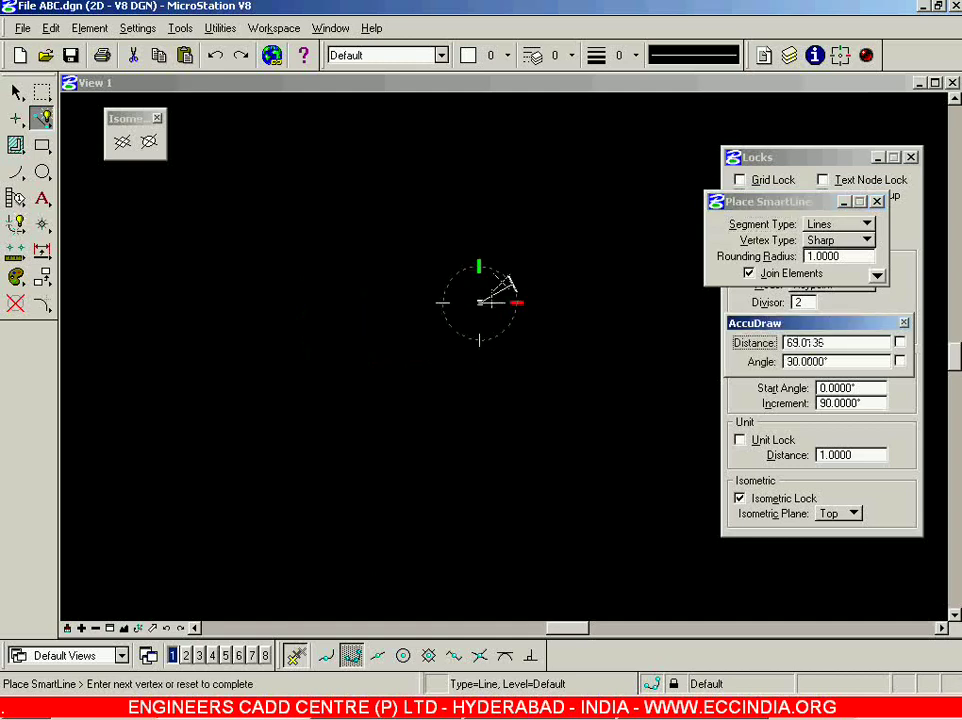
scroll(489, 308, down, 2)
scroll(575, 235, up, 4)
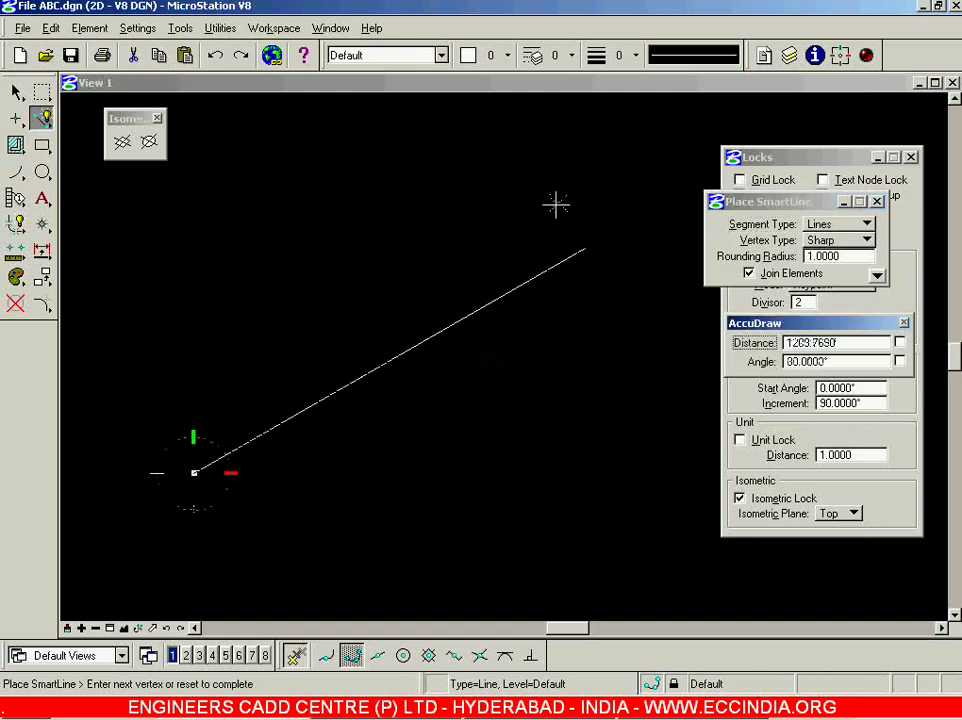
- Zoom the workbook's isometric drawing to 200% in Acrobat, then return to MicroStation
key(alt+Tab)
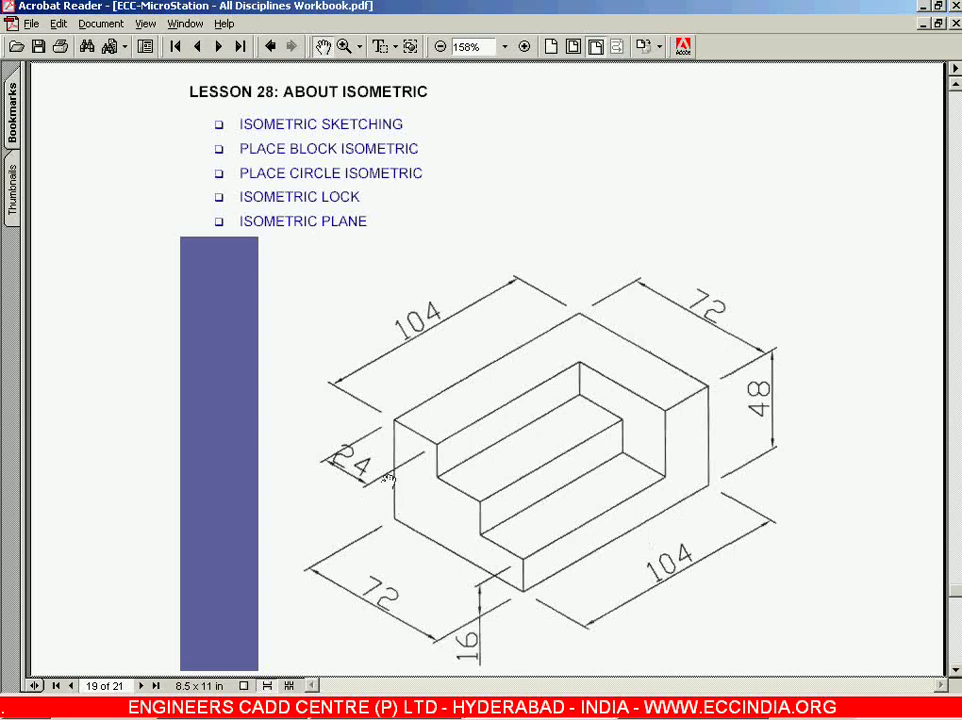
scroll(522, 376, down, 1)
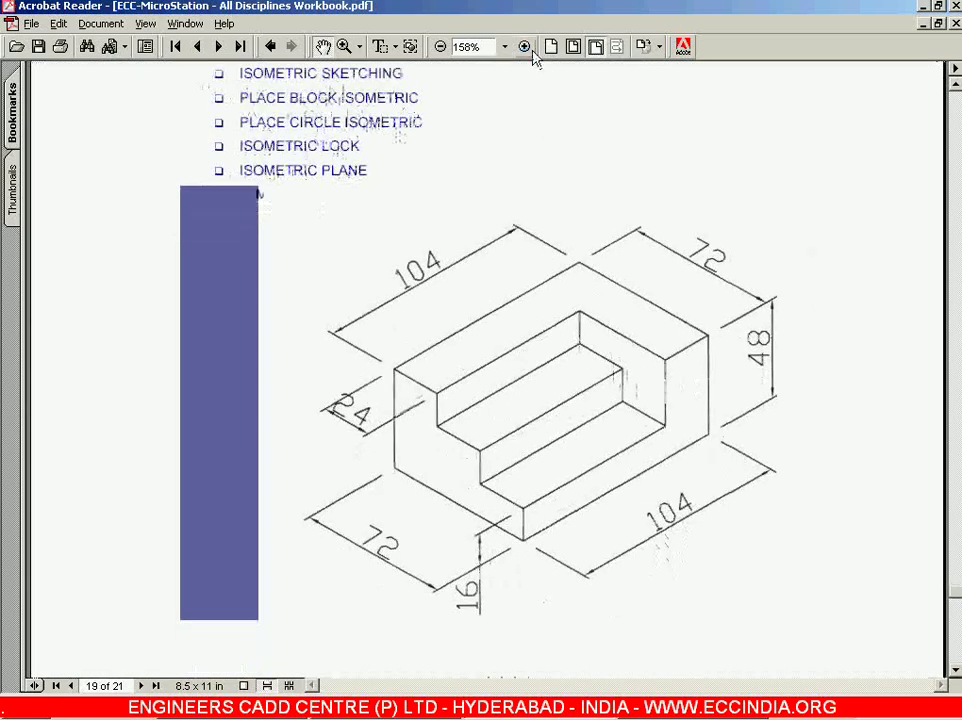
click(524, 46)
drag(583, 325, 503, 265)
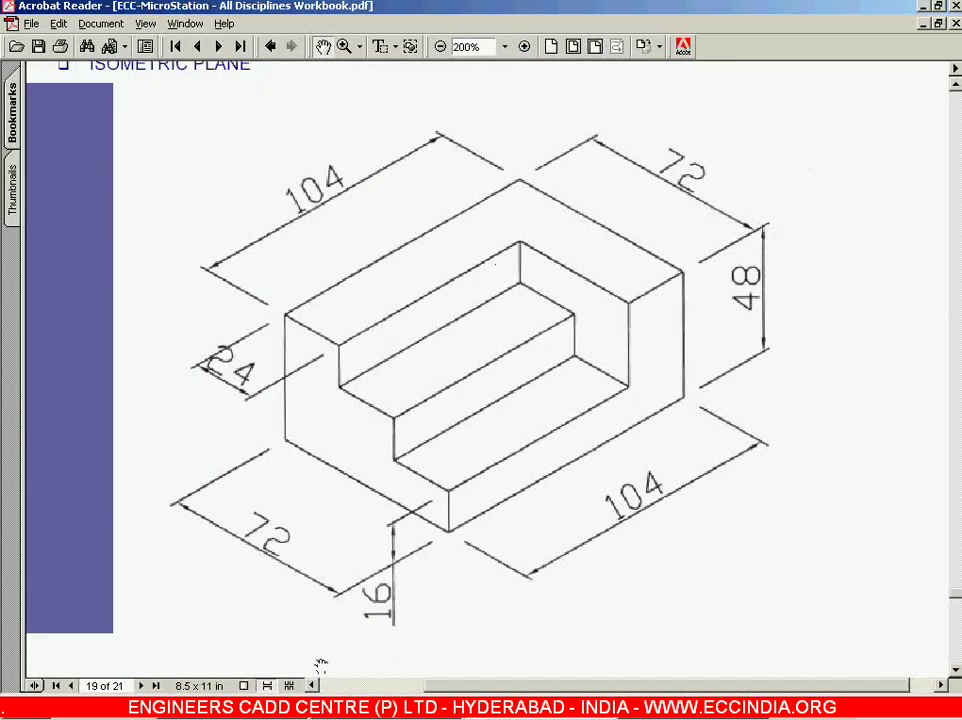
key(alt+Tab)
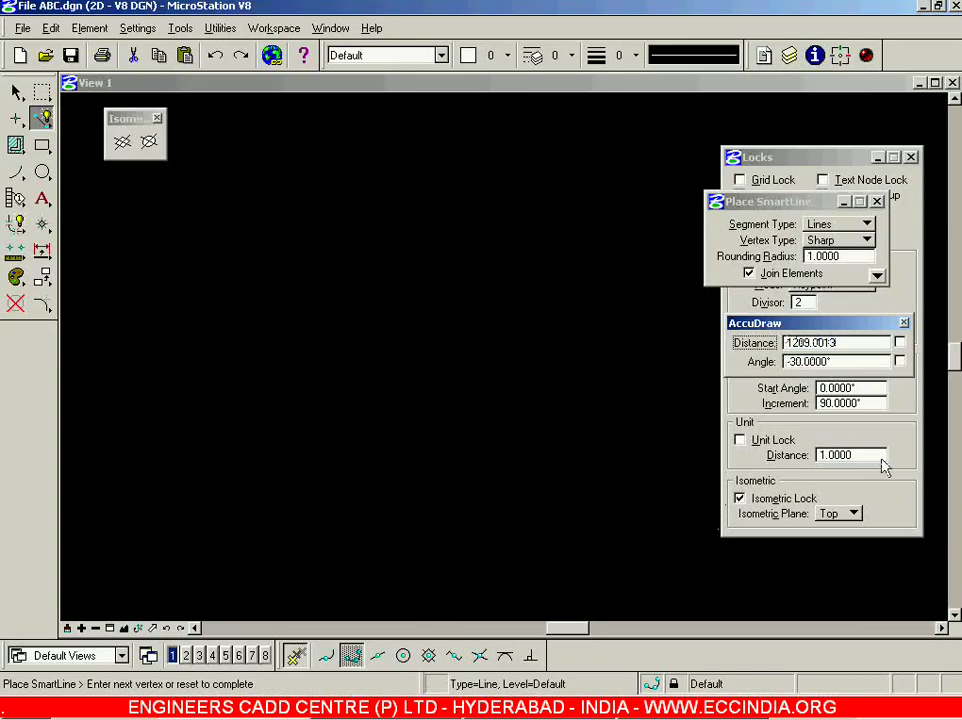
- Set the isometric plane lock to All and place the outline's start point and next vertex
drag(843, 328, 671, 248)
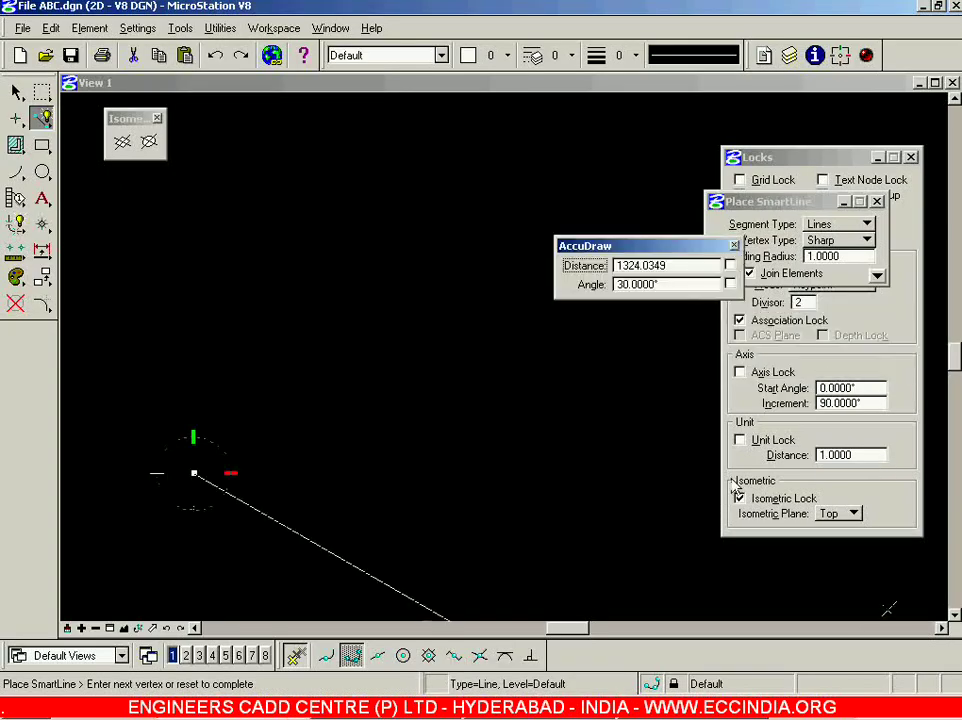
click(848, 514)
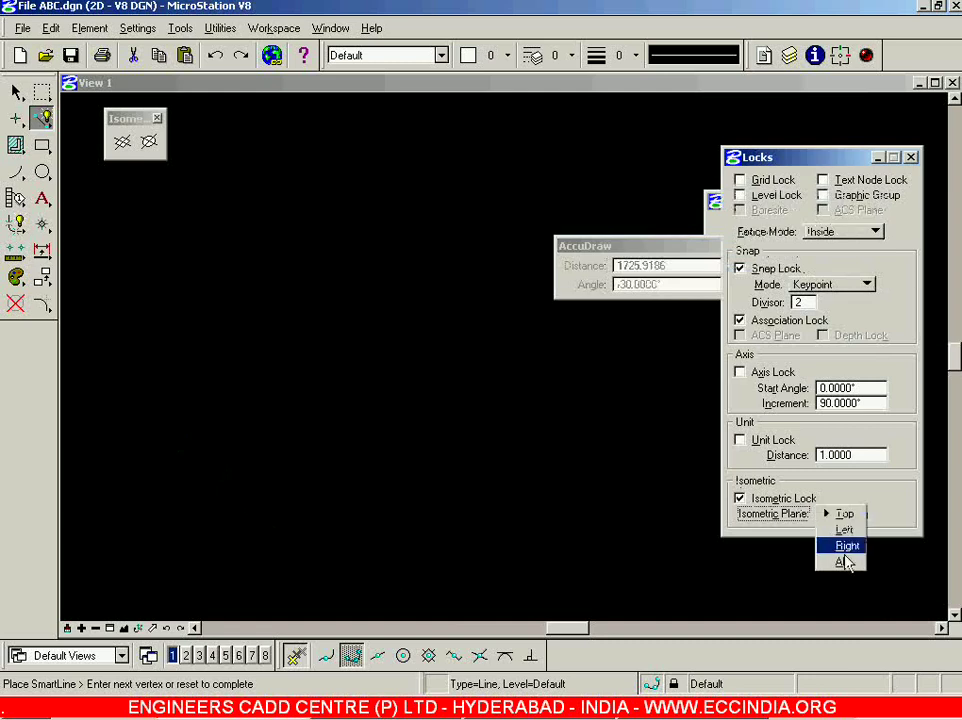
click(842, 562)
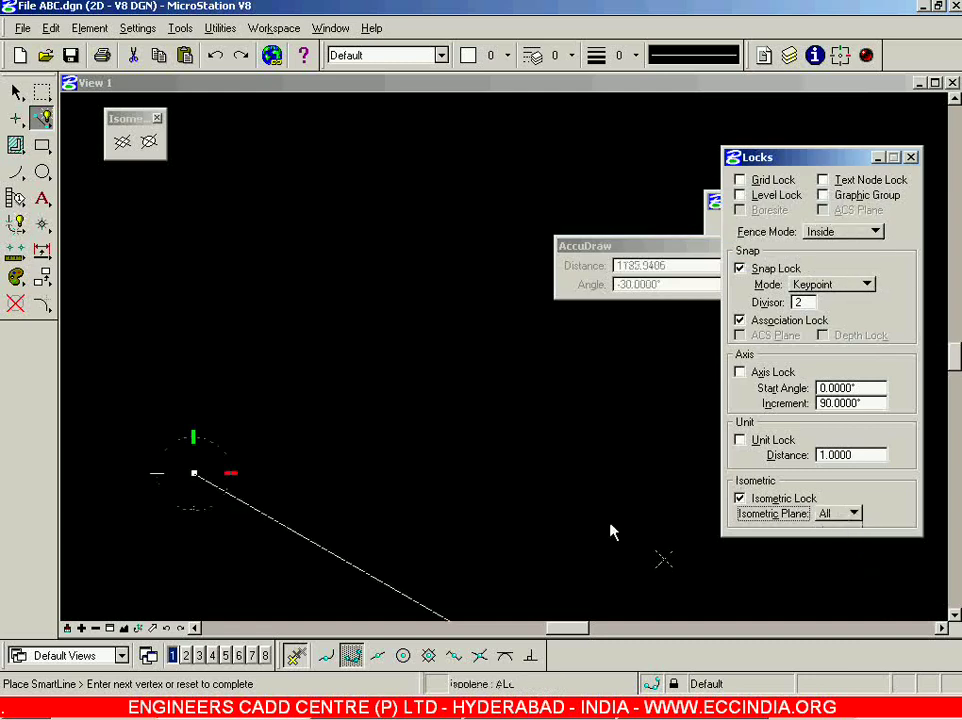
click(327, 395)
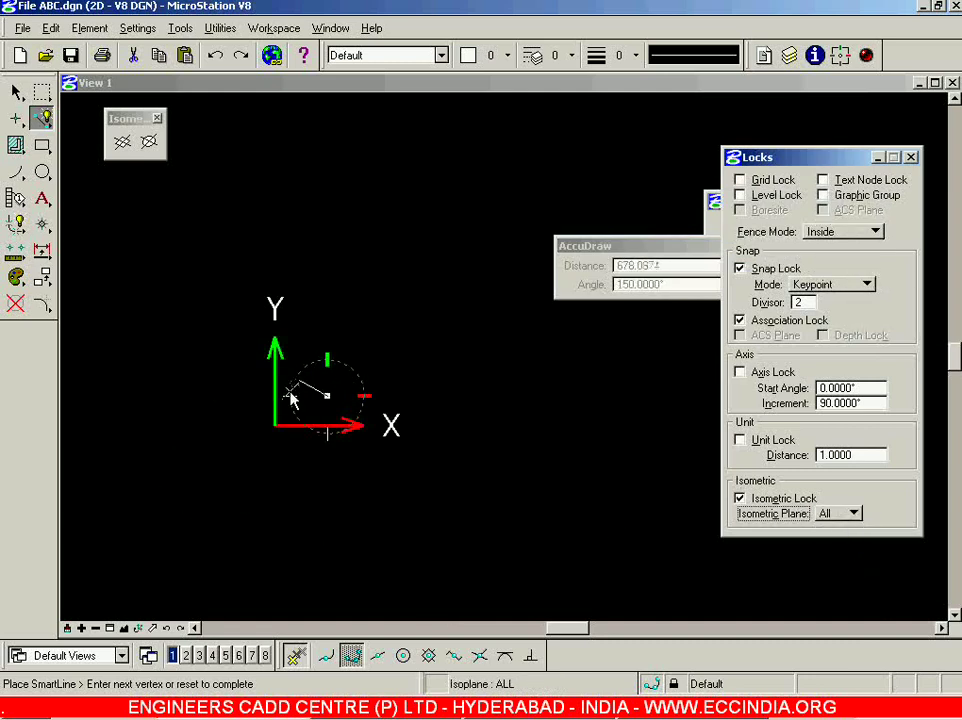
click(437, 433)
click(481, 406)
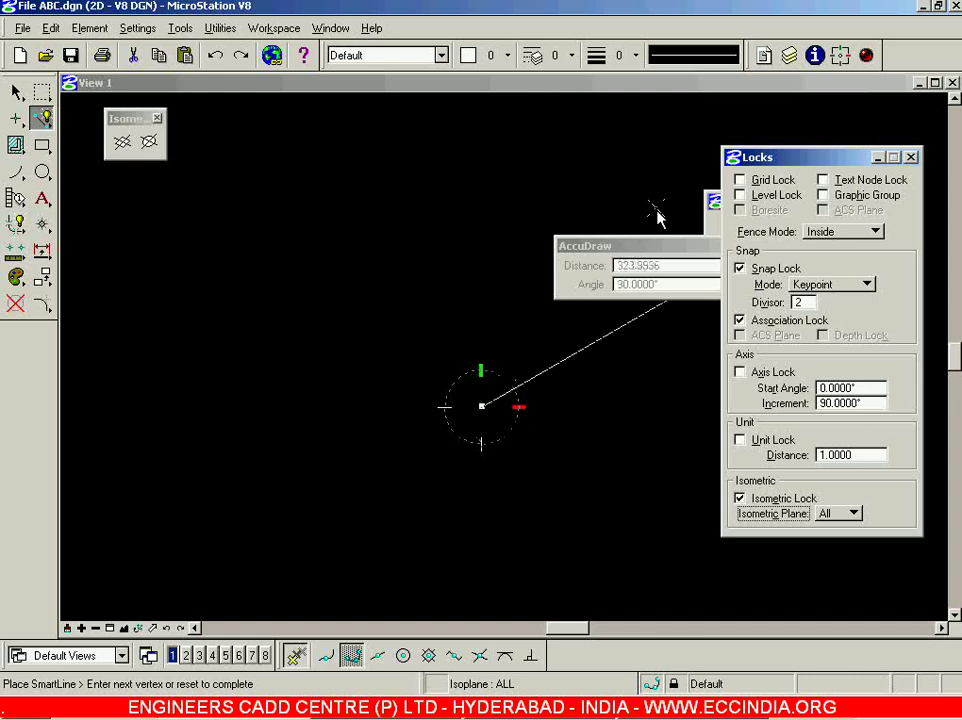
- Close the Locks dialog, move AccuDraw to the lower right, and reset its origin
drag(676, 251, 661, 344)
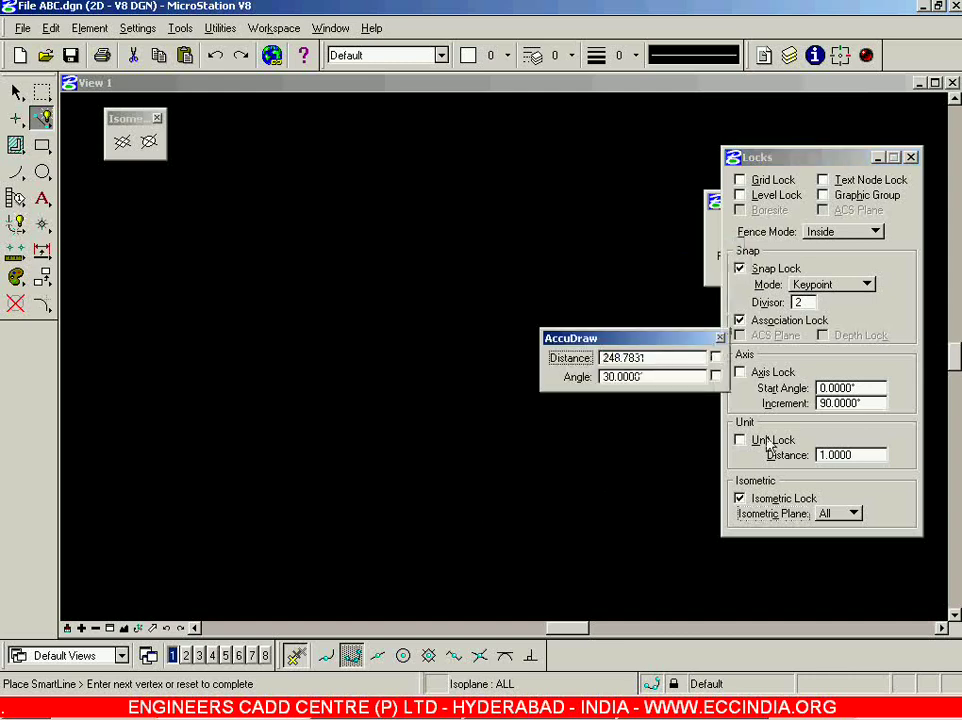
click(911, 157)
drag(729, 390, 846, 474)
key(o)
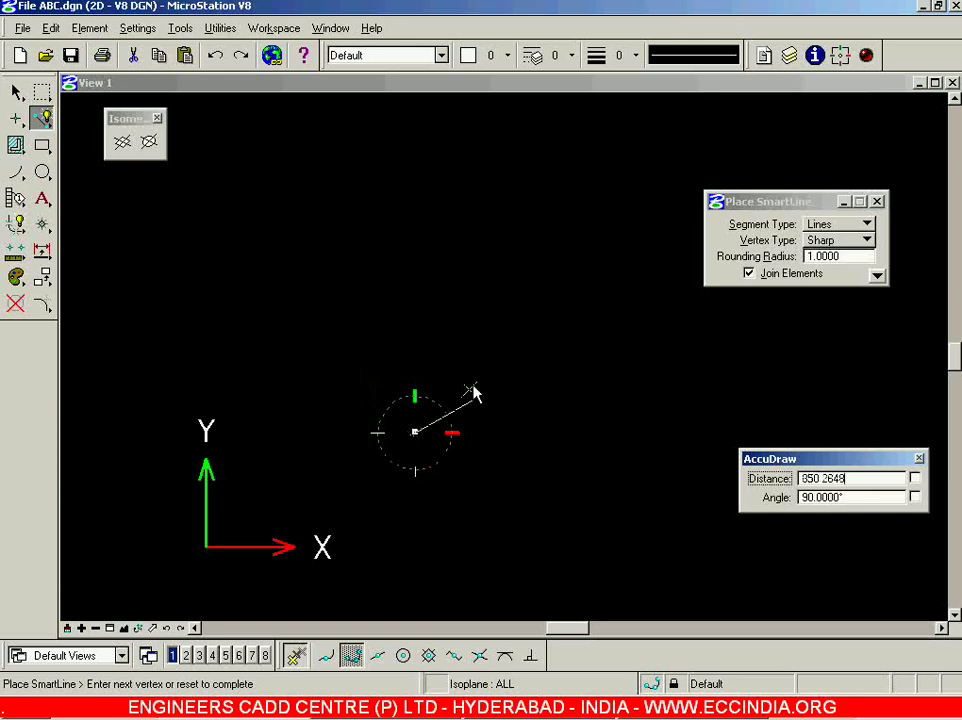
key(alt+Tab)
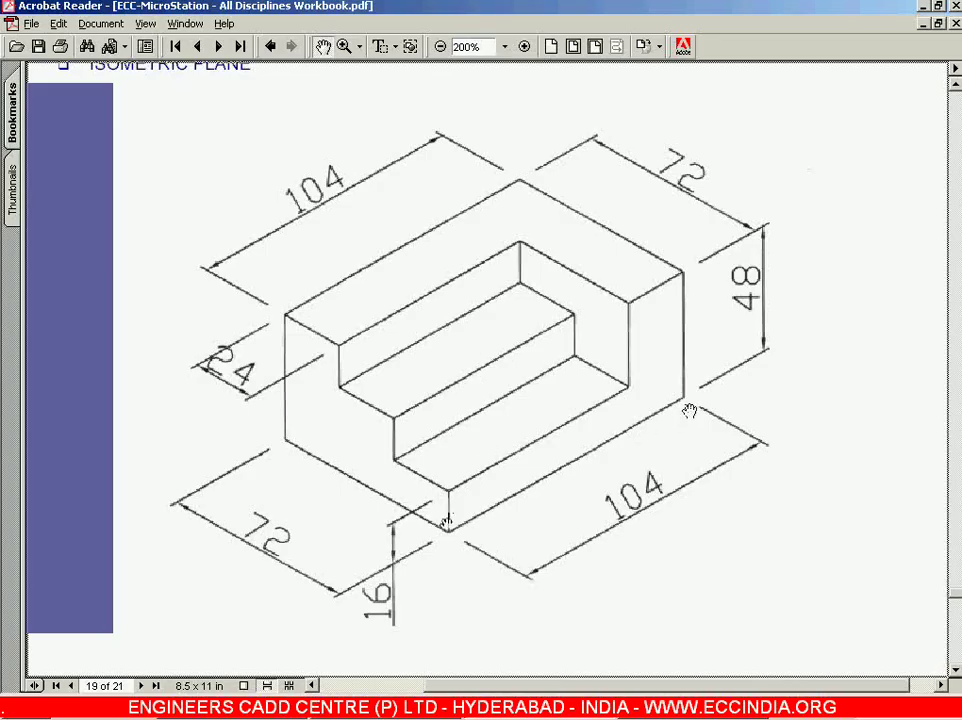
- Draw the outline's first edges: 104 units at 30°, the vertical edge, then 72 units
key(alt+Tab)
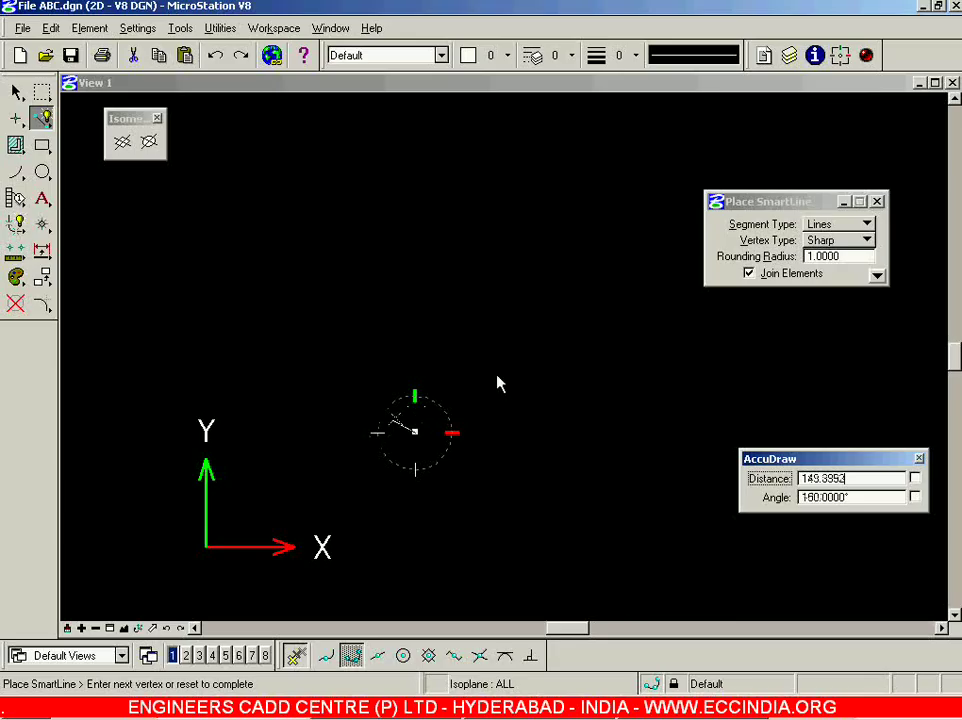
text(104)
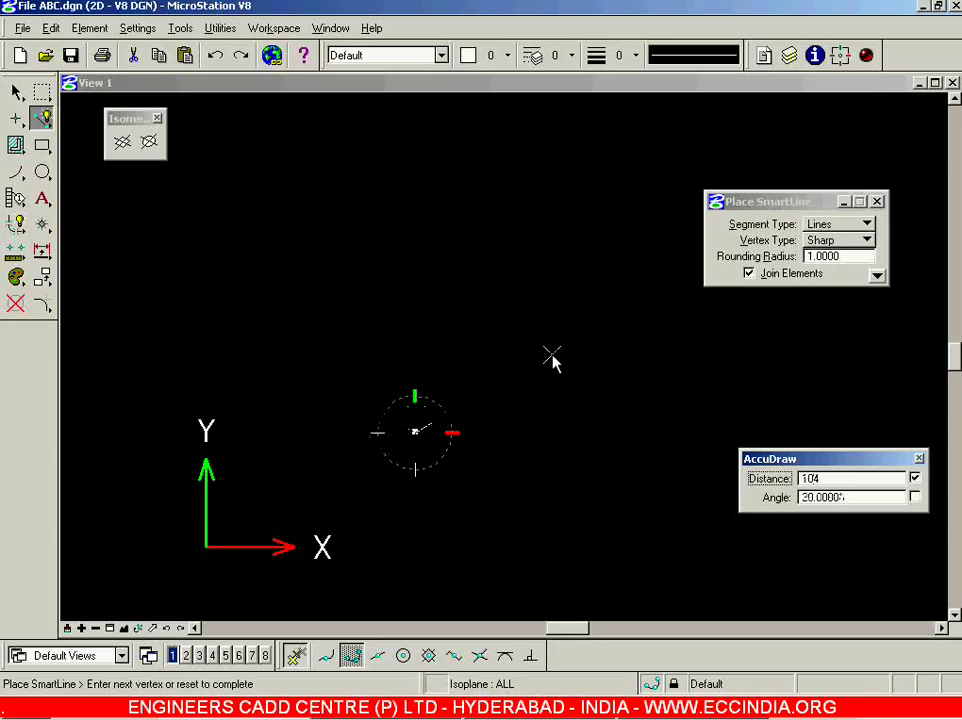
click(552, 360)
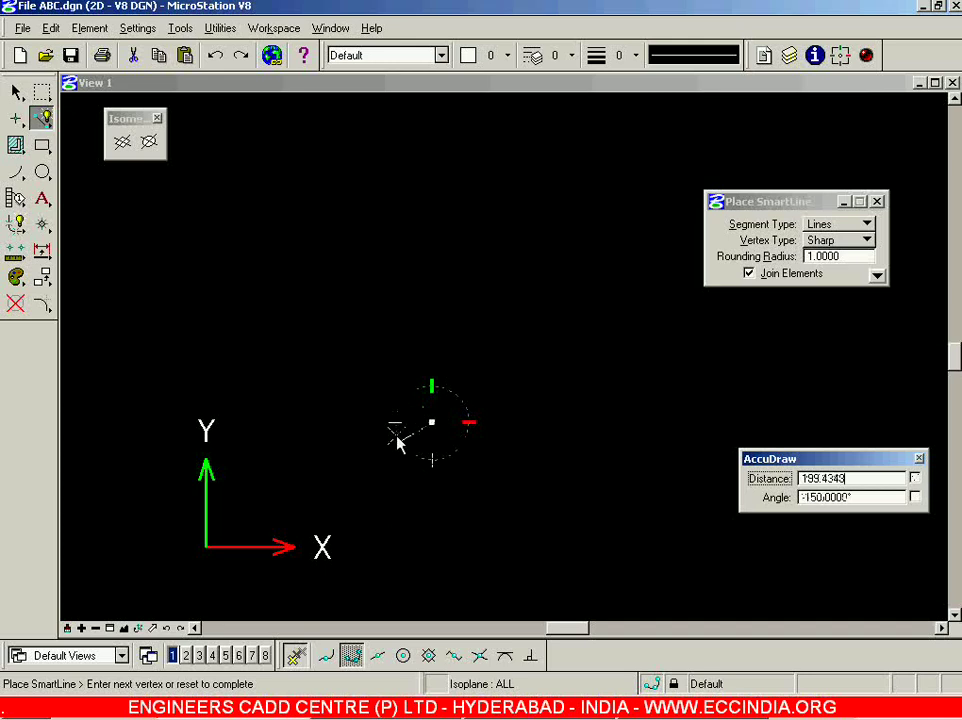
scroll(513, 356, up, 4)
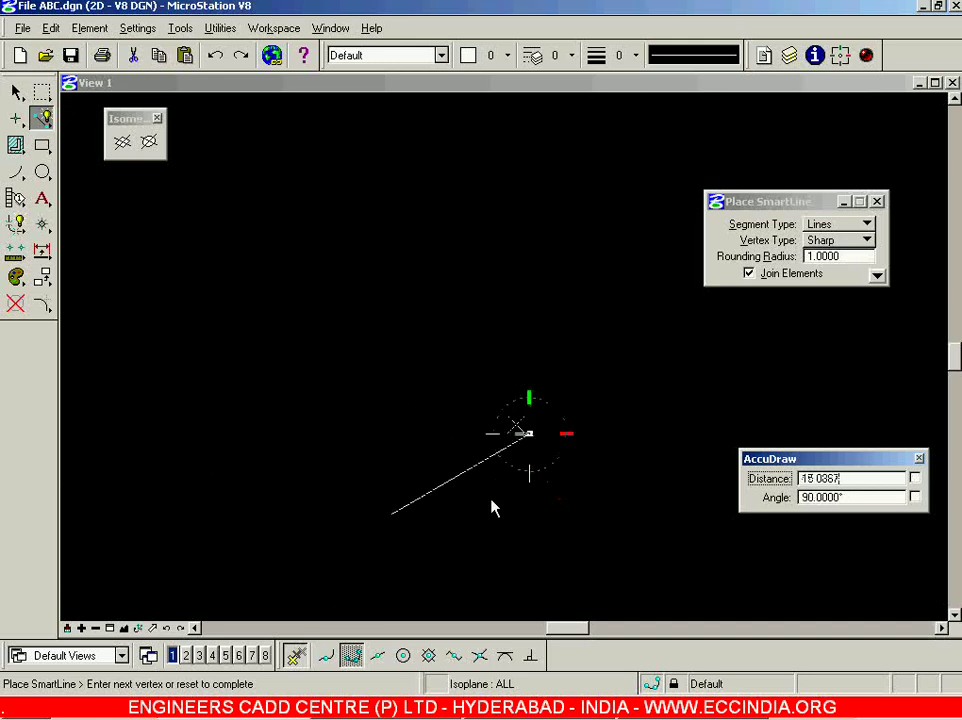
scroll(468, 515, up, 3)
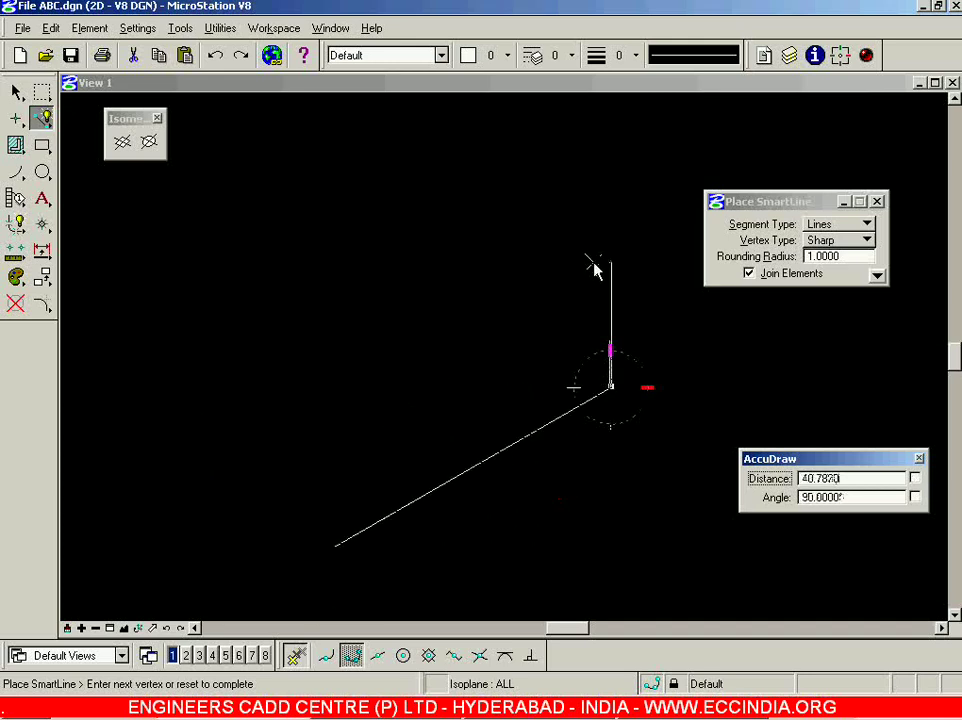
text(46)
click(594, 266)
key(alt+Tab)
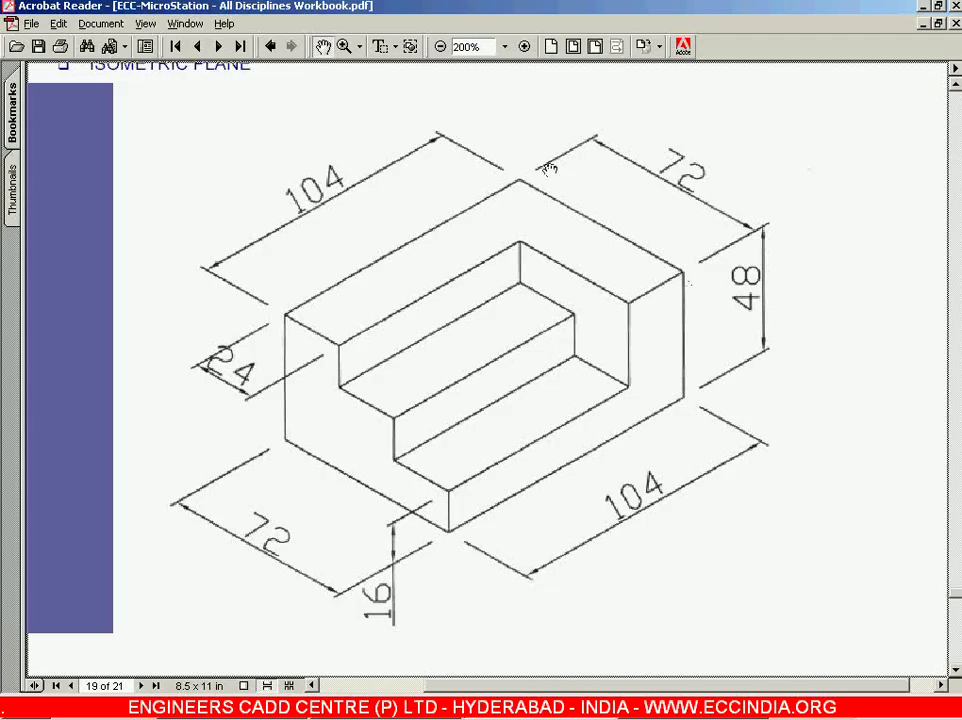
key(alt+Tab)
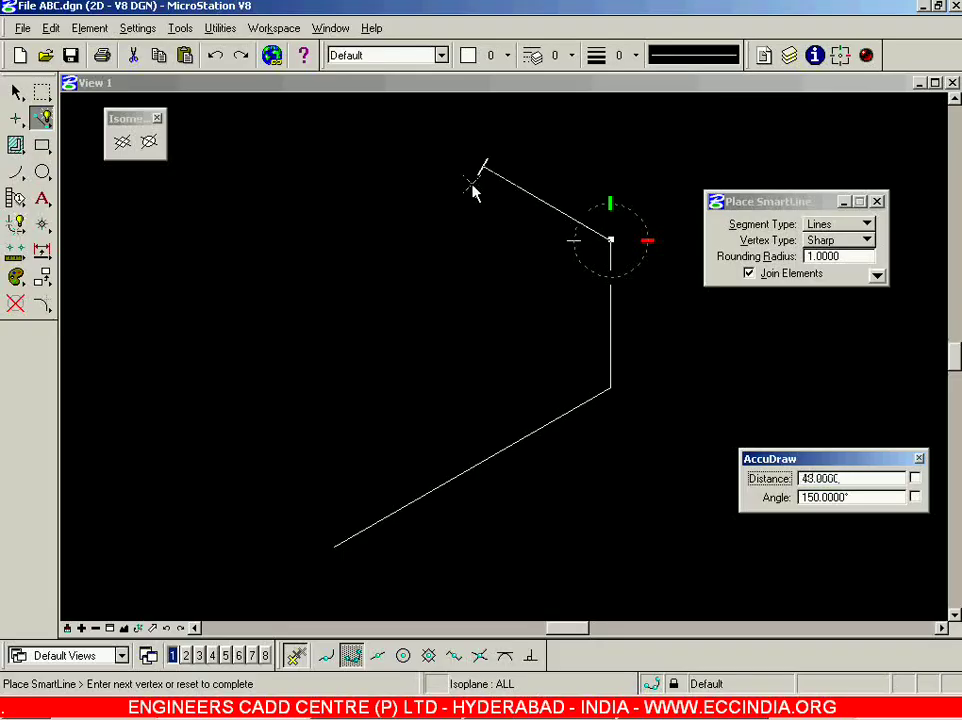
text(72)
click(472, 190)
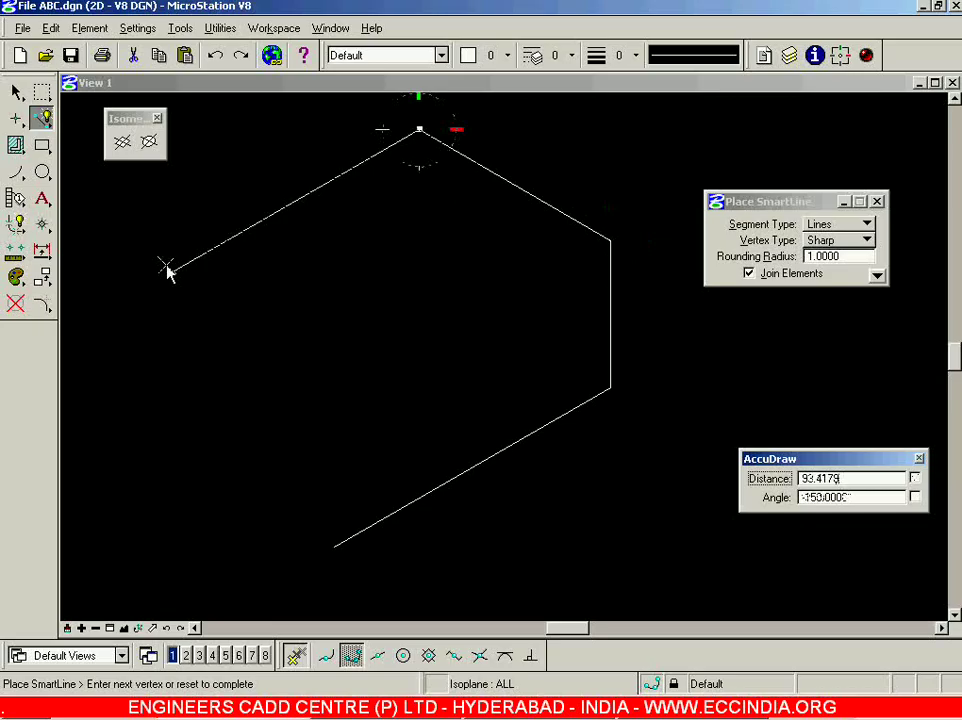
- Add the 104-unit, 48-unit vertical and 72-unit edges, closing the hexagonal outline
key(alt+Tab)
key(alt+Tab)
text(104)
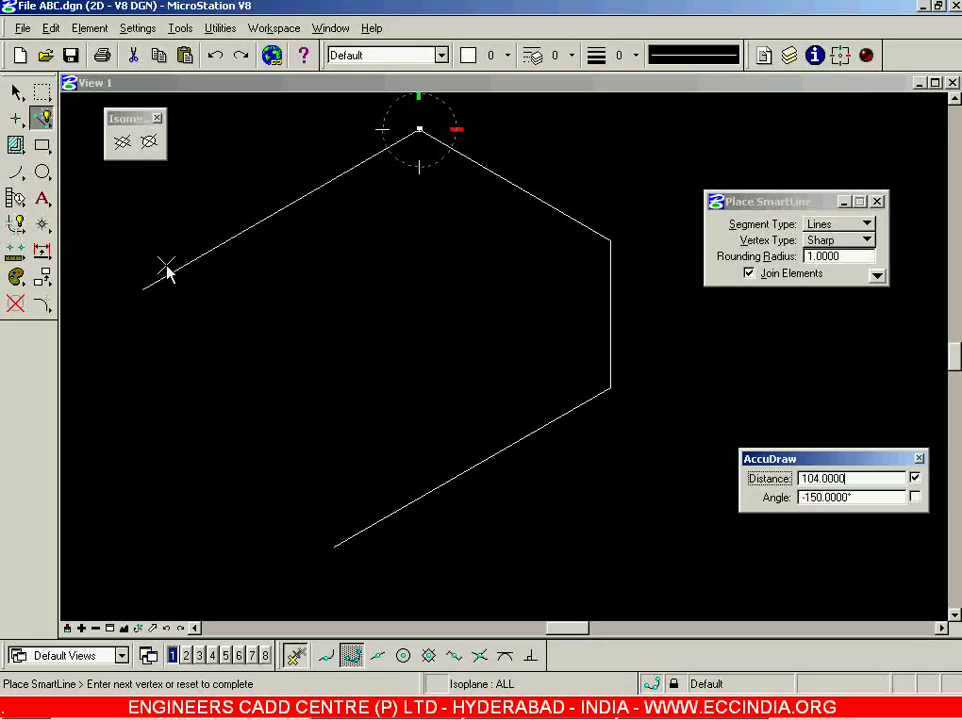
click(167, 272)
key(alt+Tab)
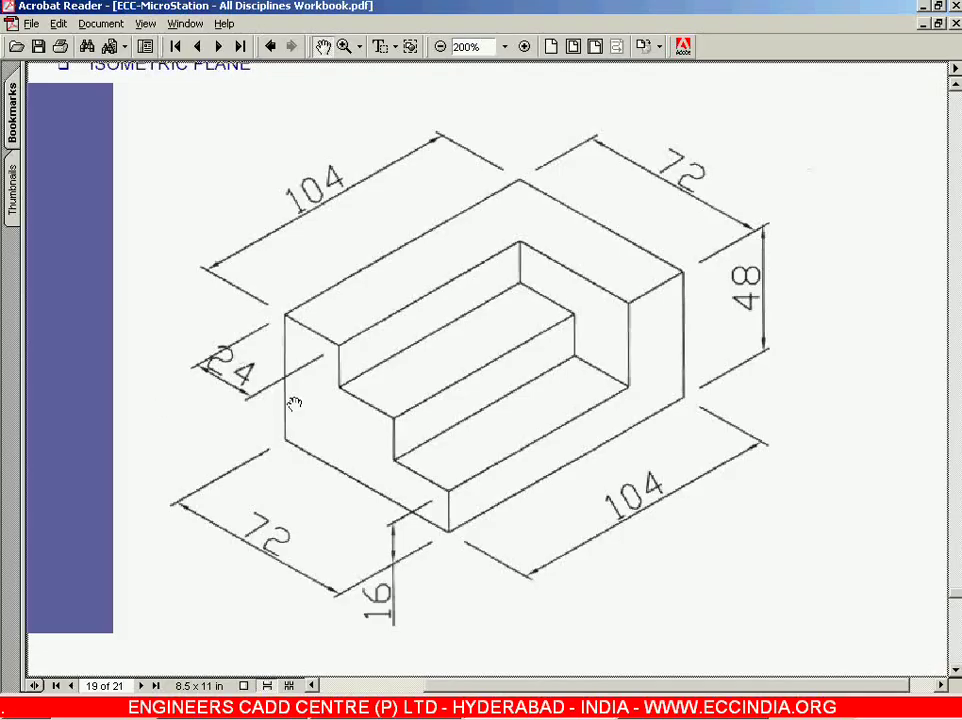
key(alt+Tab)
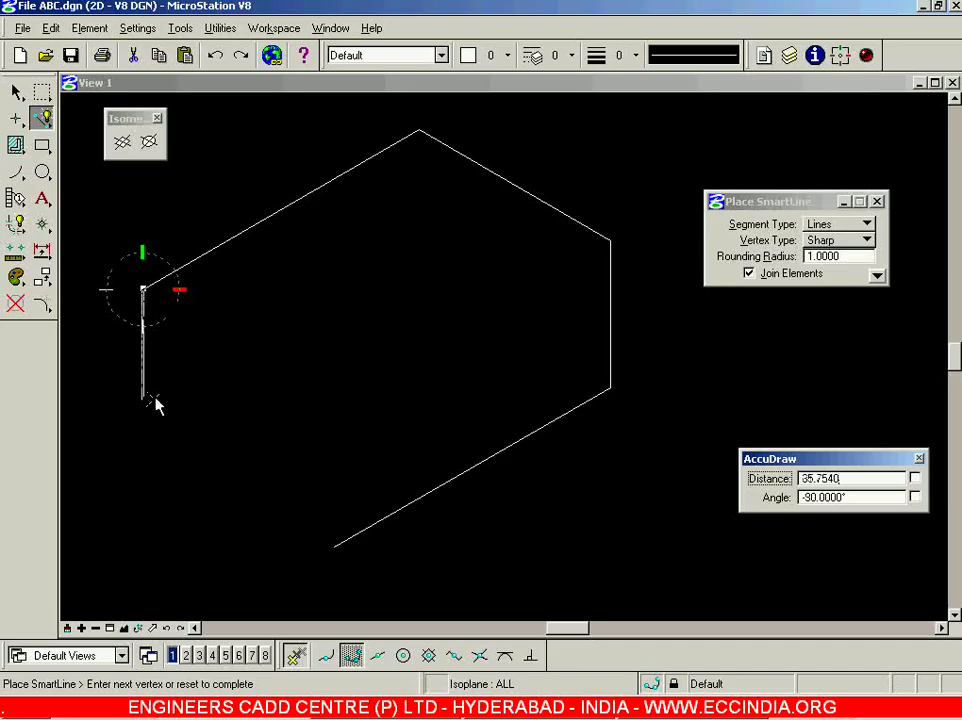
text(48)
click(155, 403)
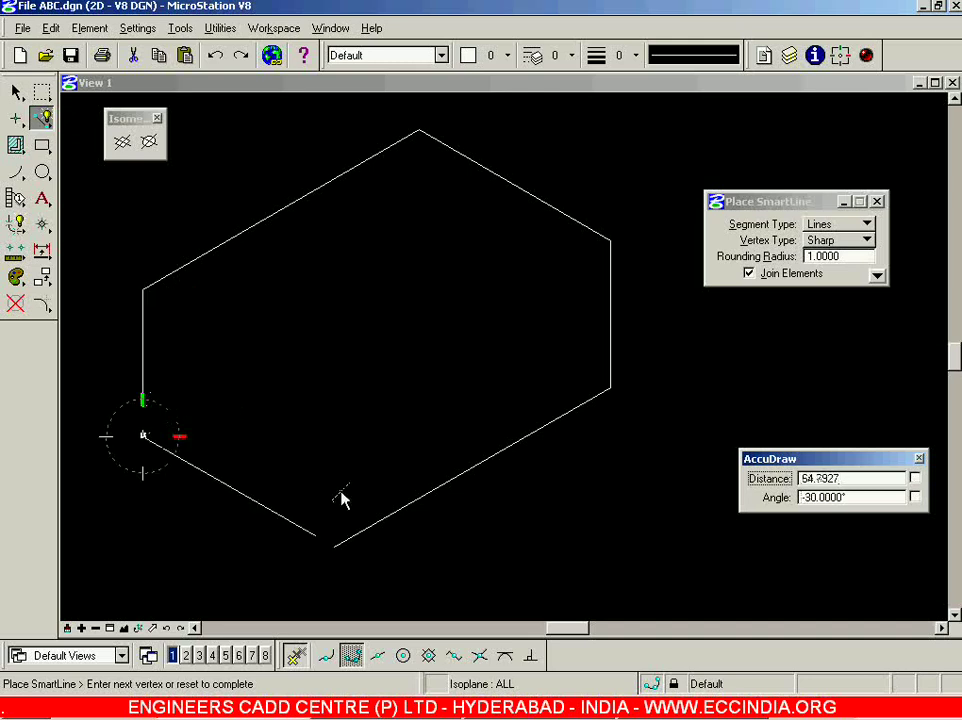
text(7)
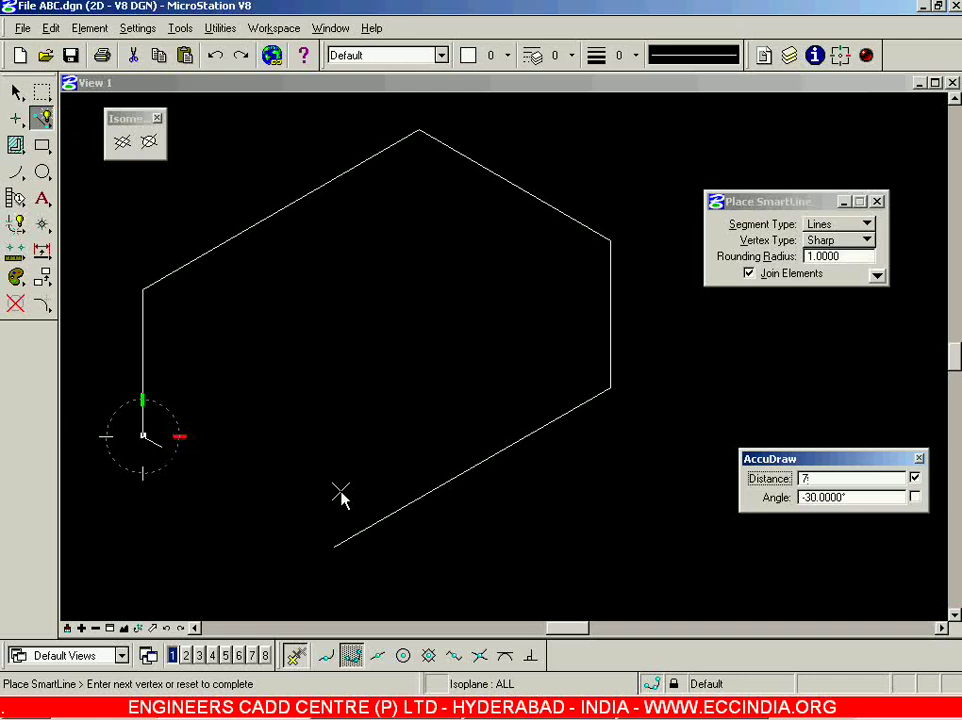
text(2)
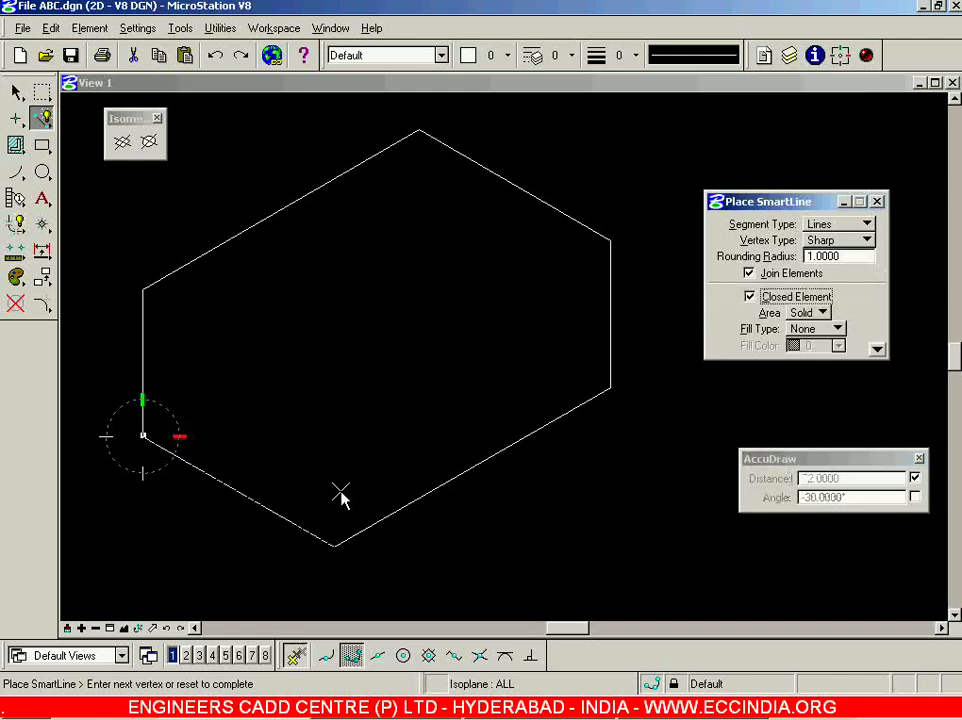
click(341, 497)
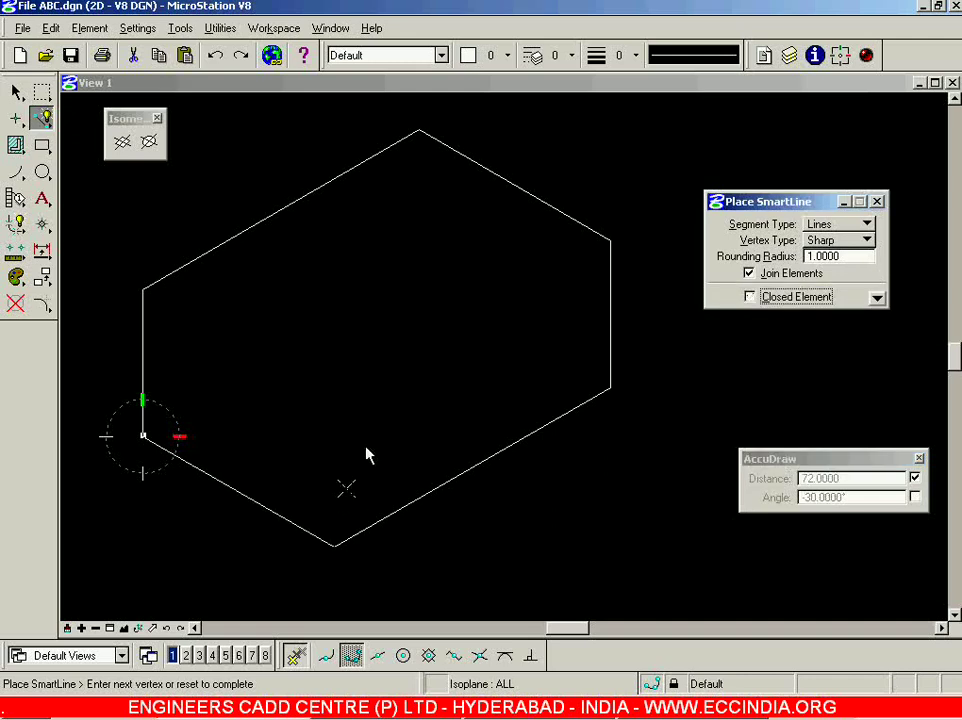
right_click(348, 515)
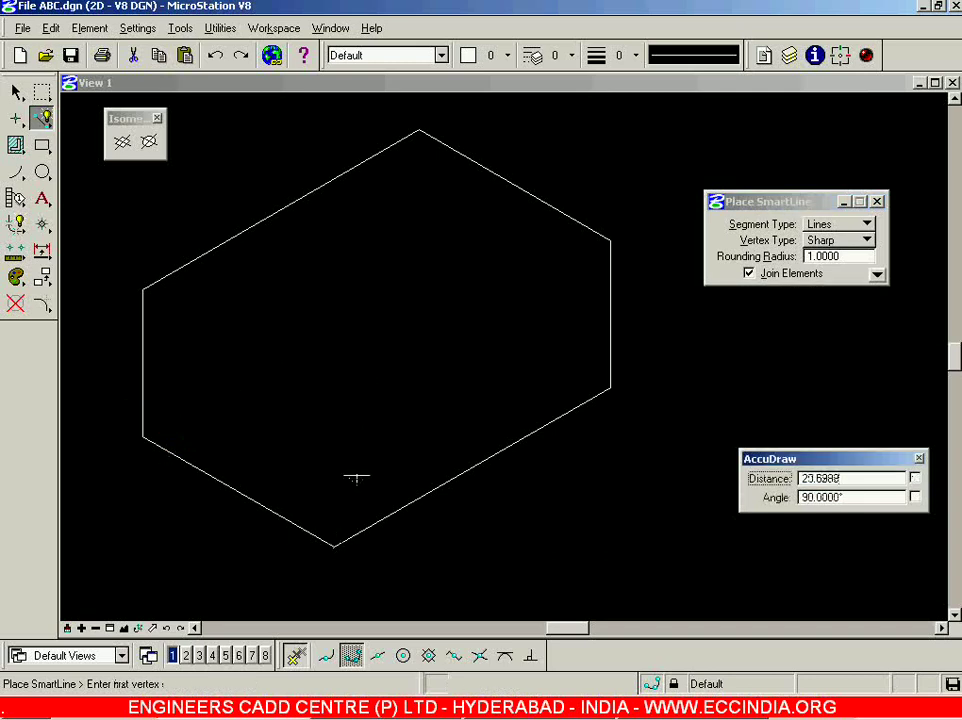
- Start the step profile at the bottom corner with a 16-unit rise and 24-unit tread
key(alt+Tab)
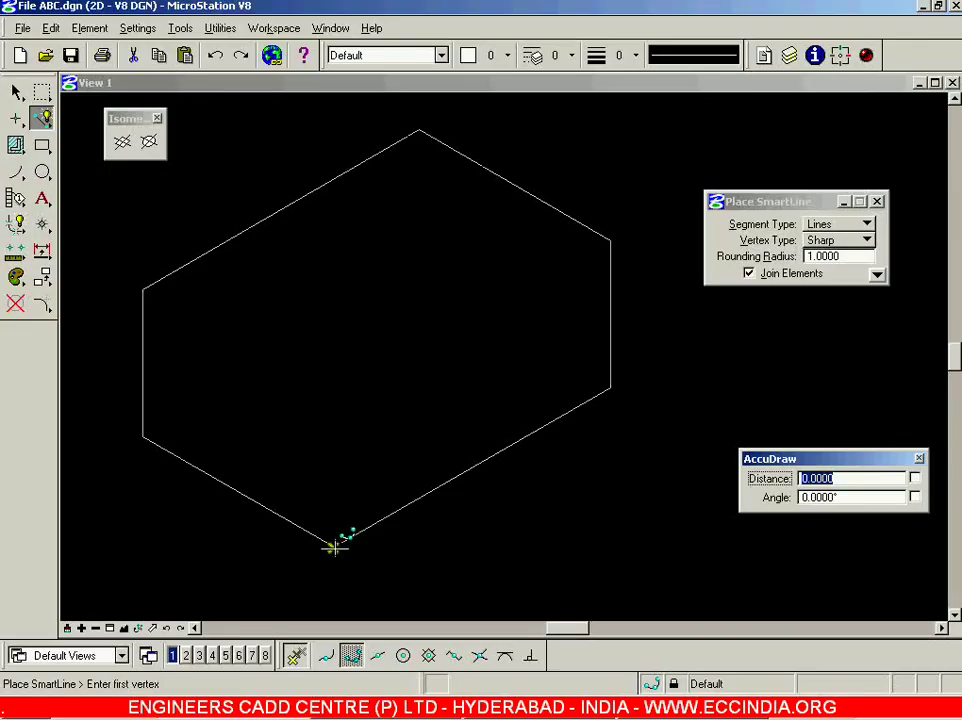
click(334, 546)
text(16)
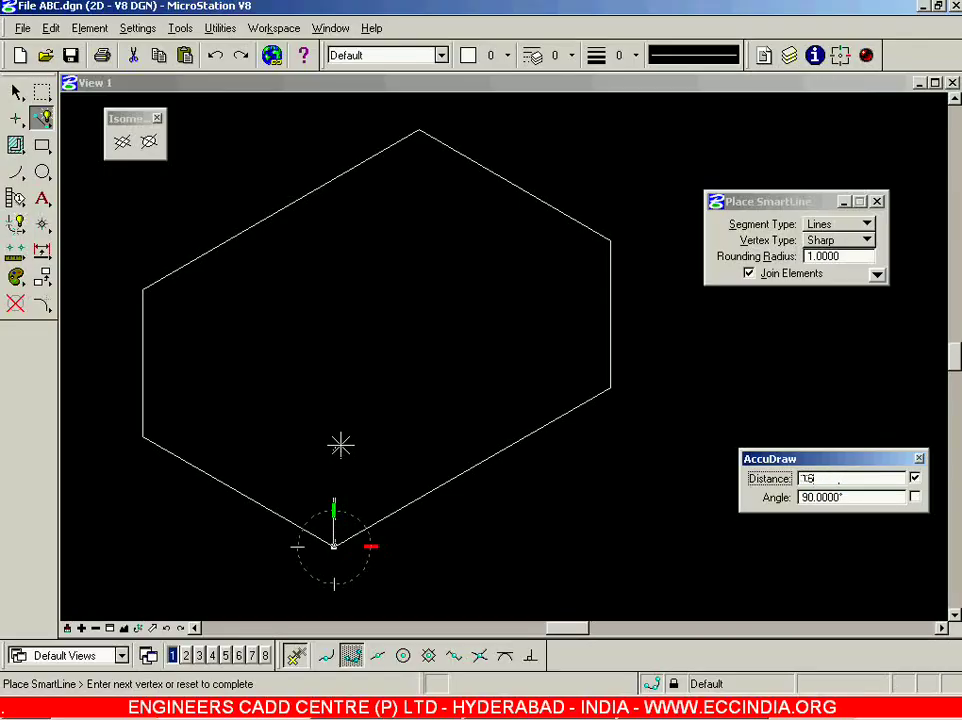
click(340, 445)
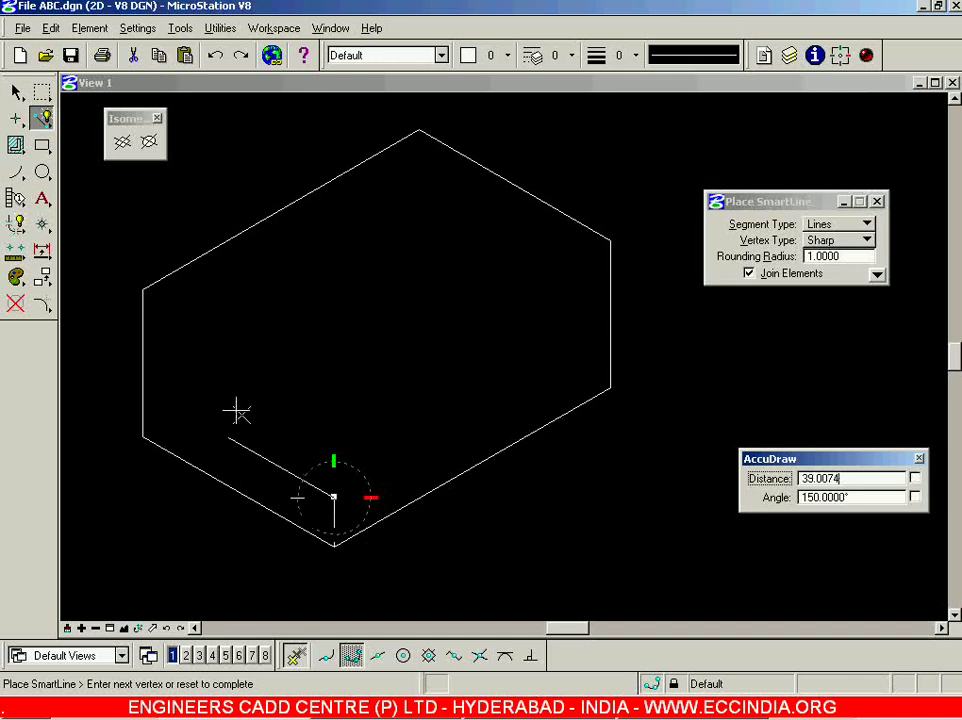
key(alt+Tab)
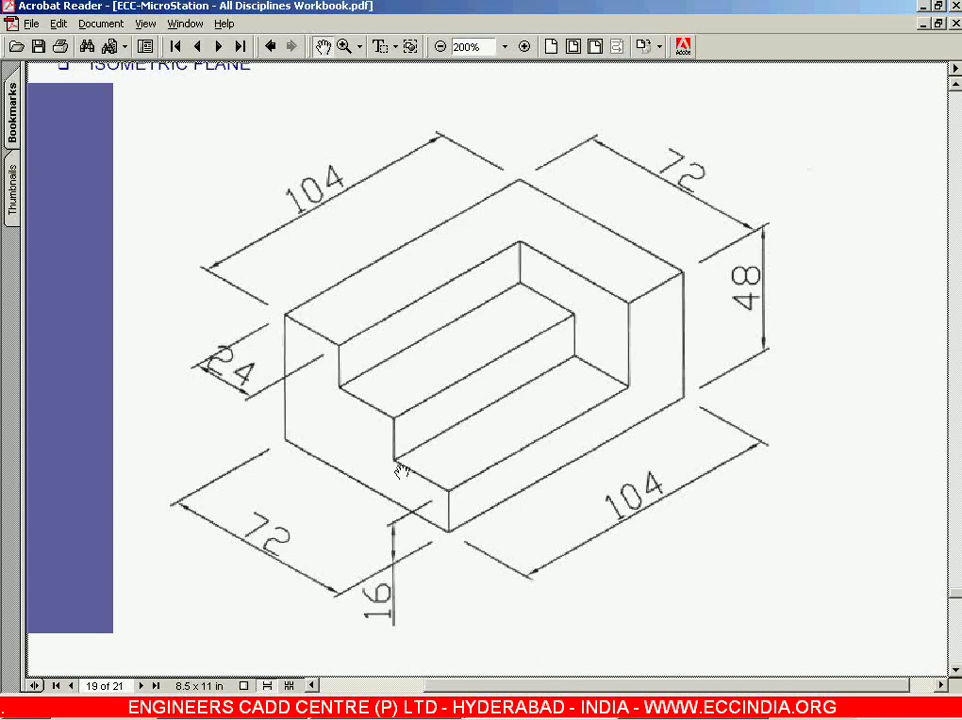
click(239, 706)
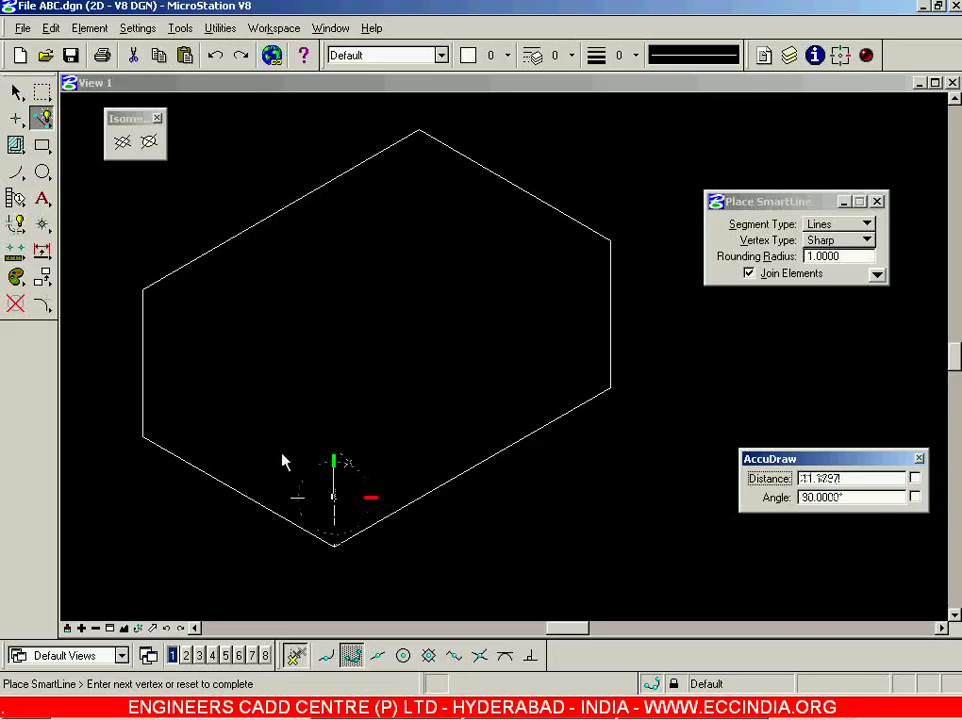
text(24)
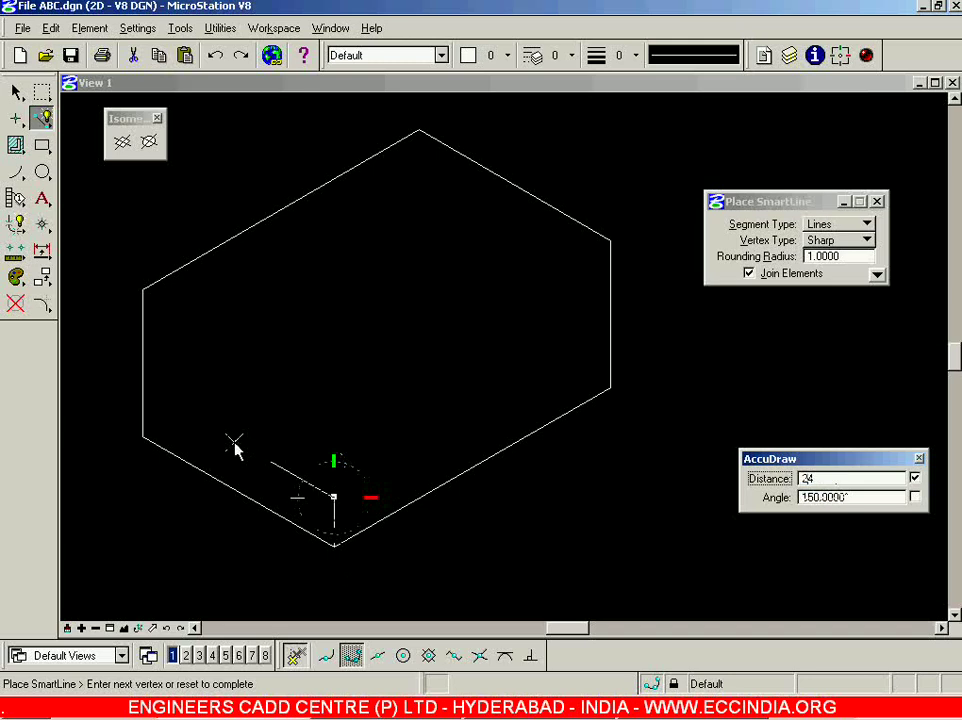
click(235, 447)
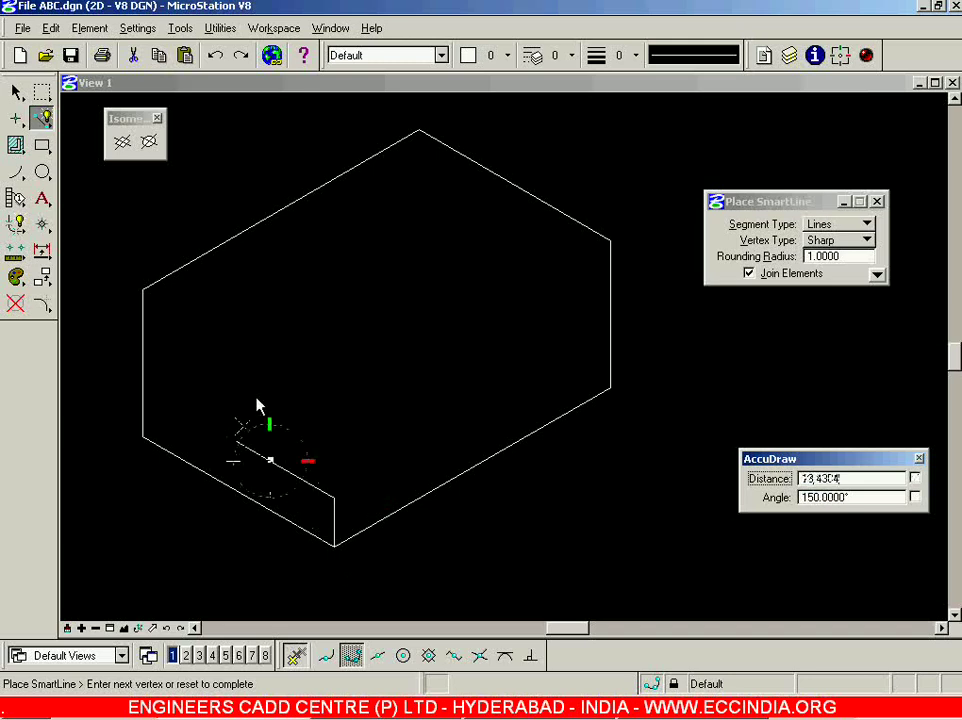
- Continue with a 15 rise, 24 tread and 16 rise, joining the top-left corner
text(15)
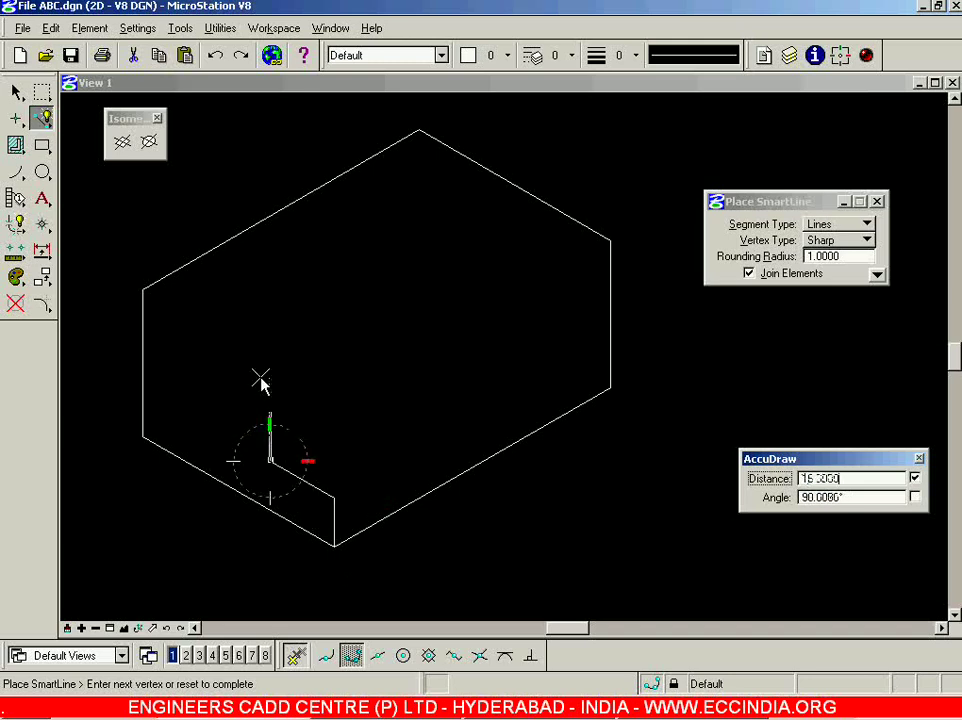
click(258, 383)
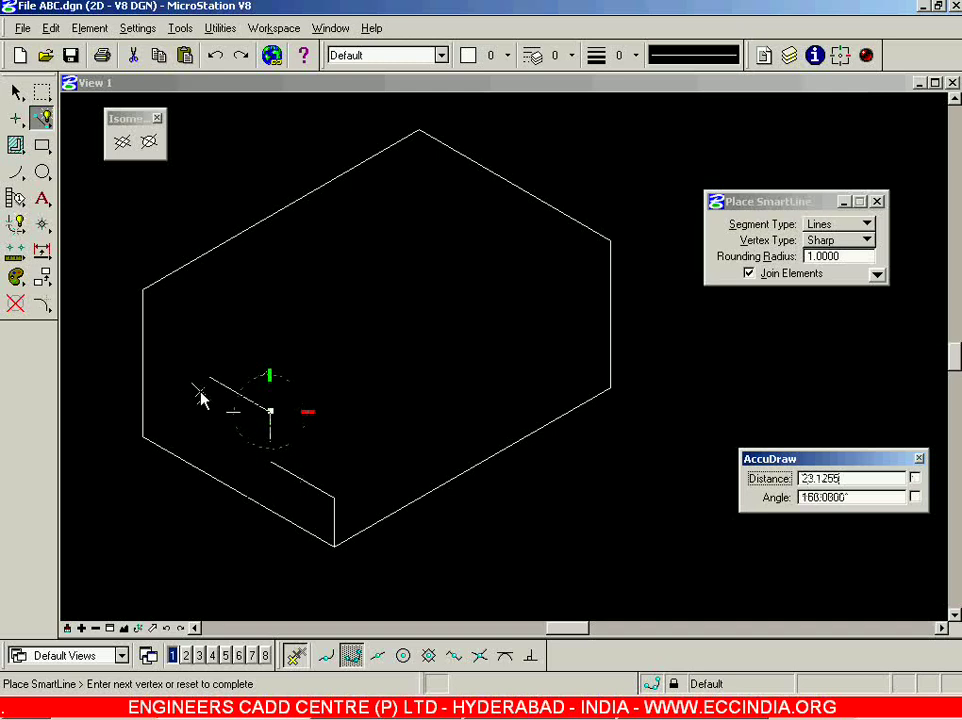
text(24)
click(200, 391)
text(16)
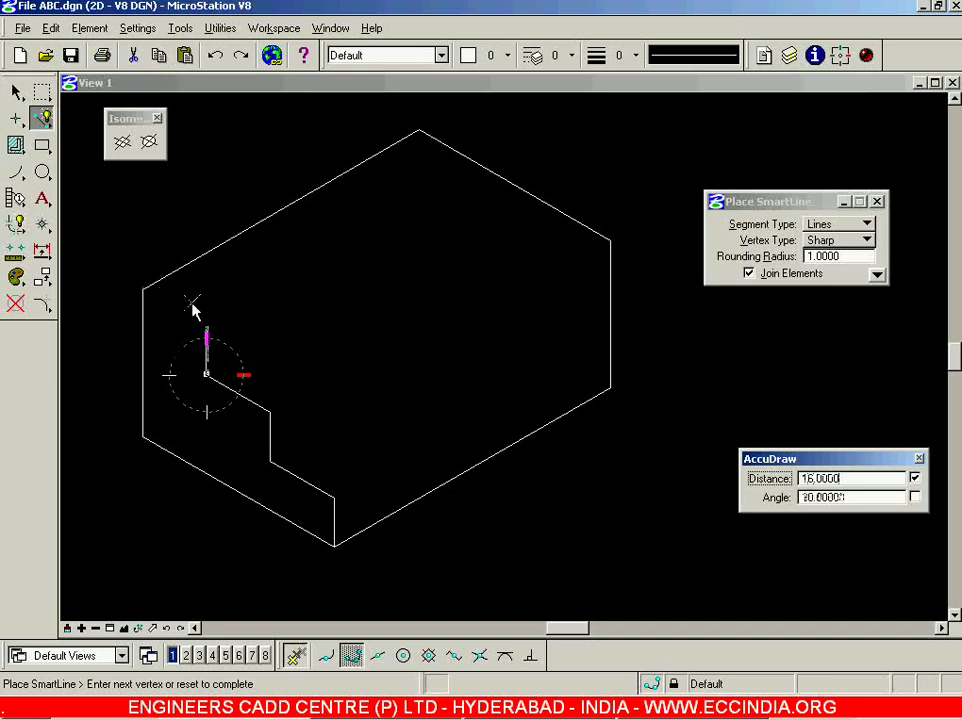
click(200, 305)
click(144, 292)
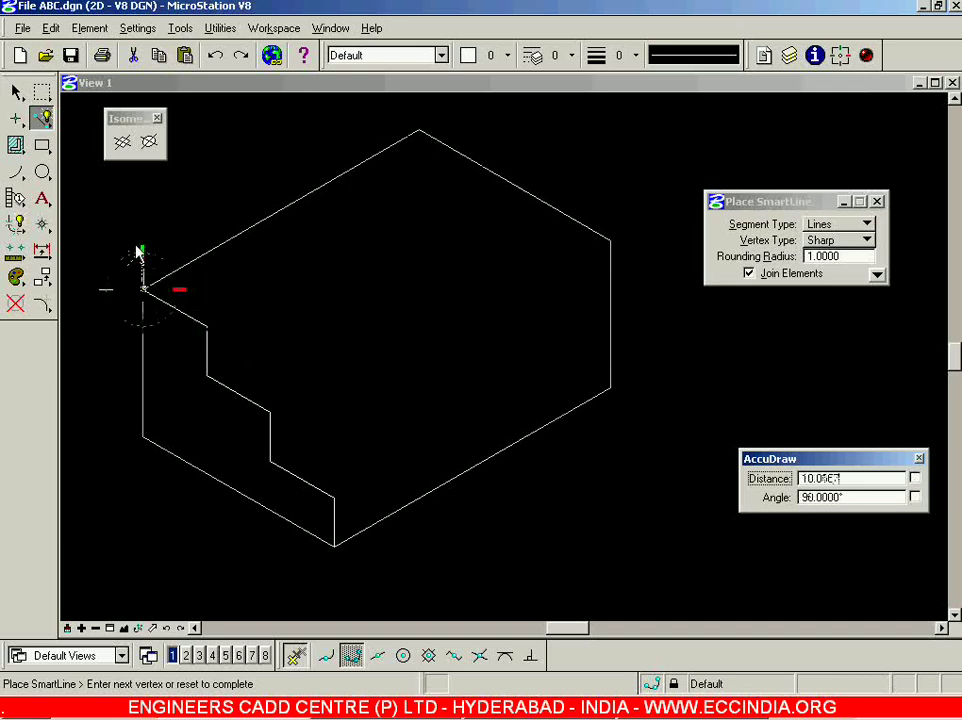
right_click(138, 262)
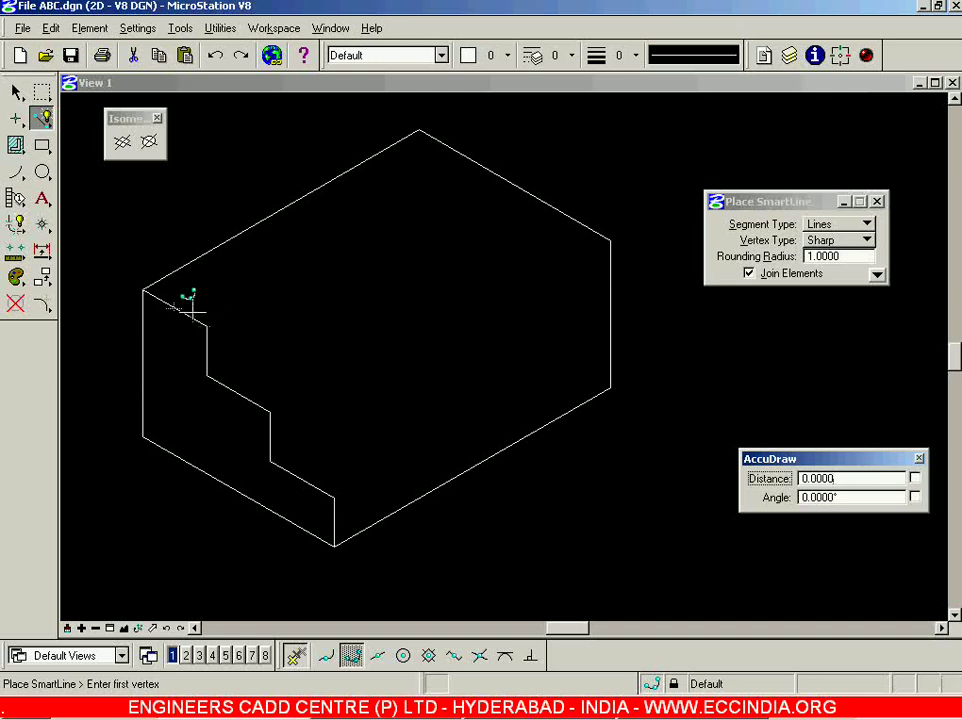
key(alt+Tab)
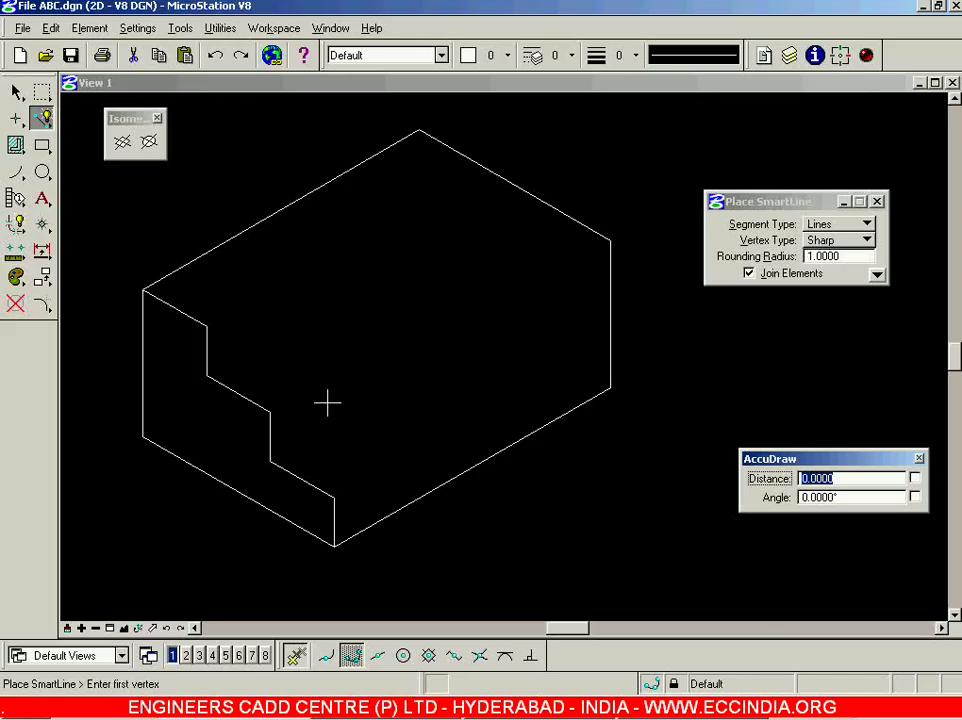
- Draw the pocket outline (80, 15, 24, 16, 24) from the top step corner to the front corner
click(210, 320)
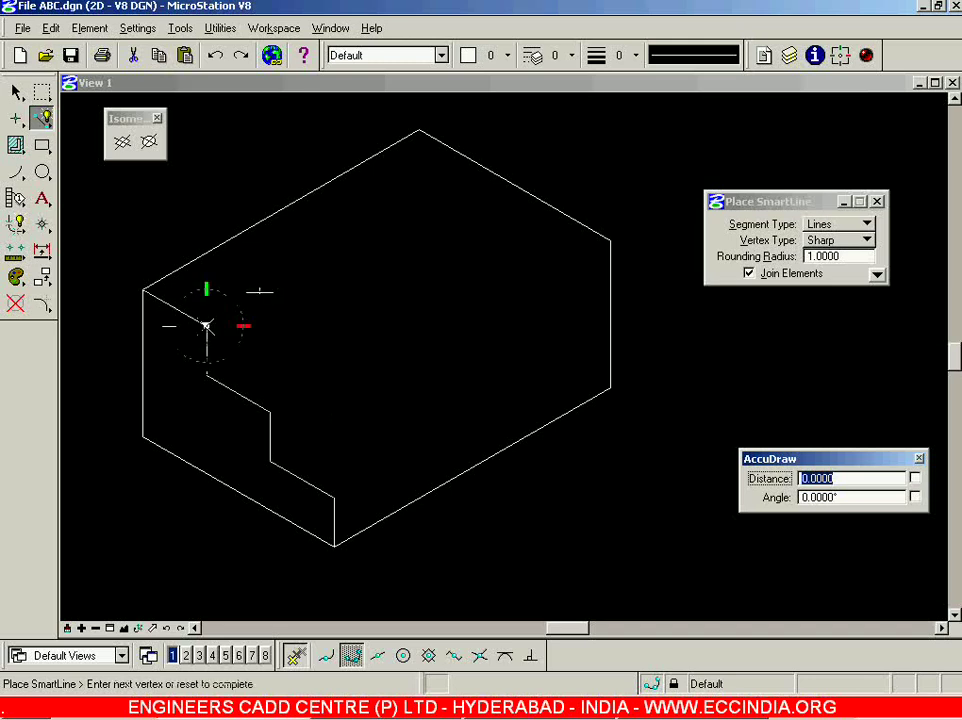
text(80)
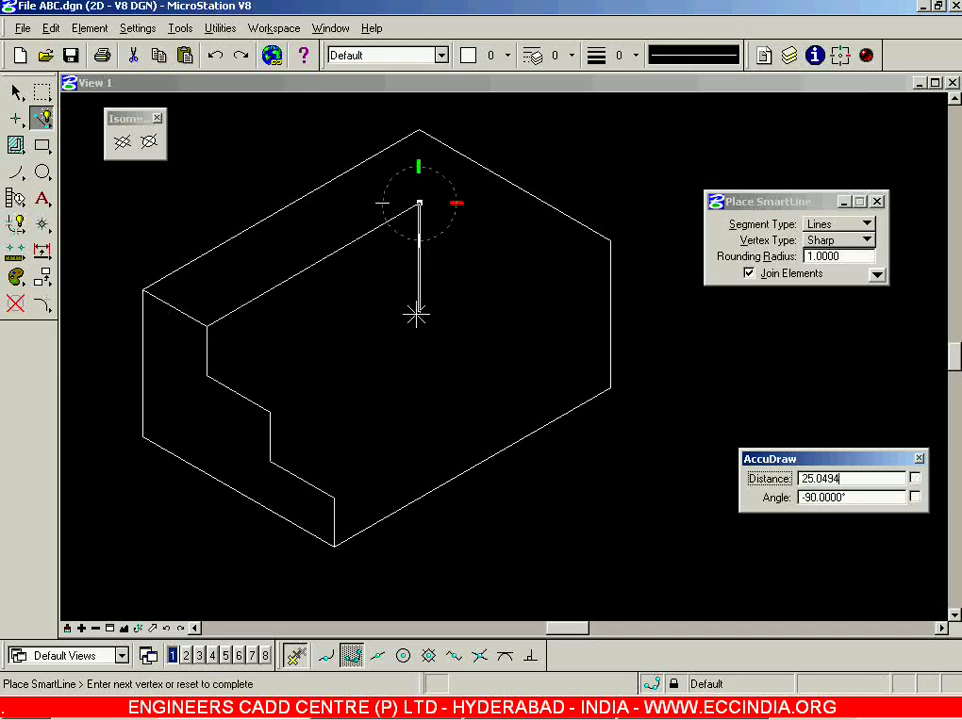
key(alt+Tab)
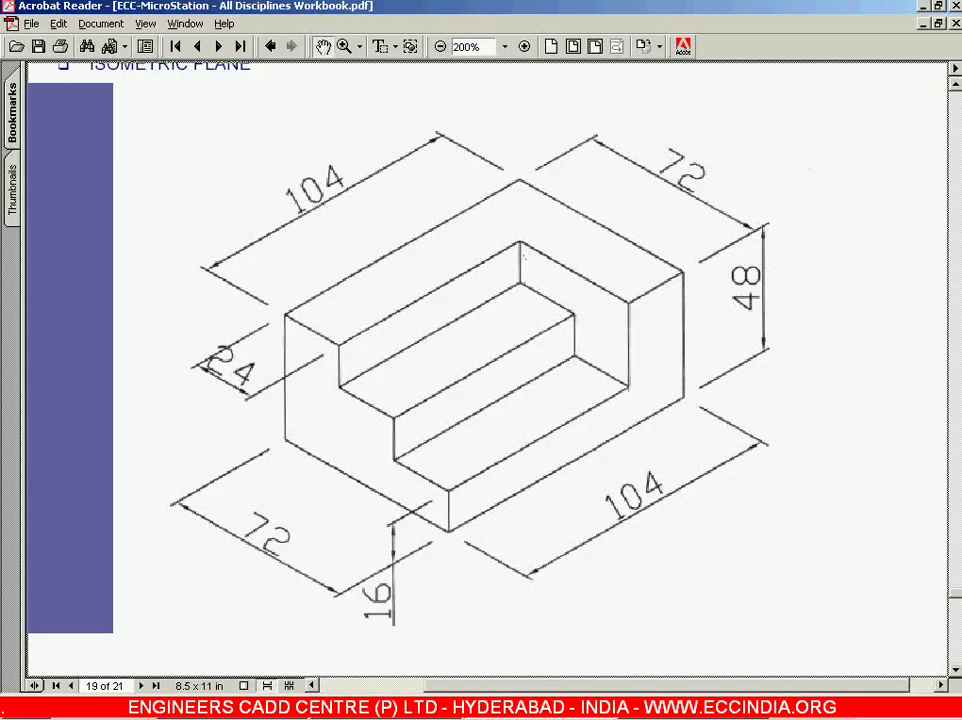
key(alt+Tab)
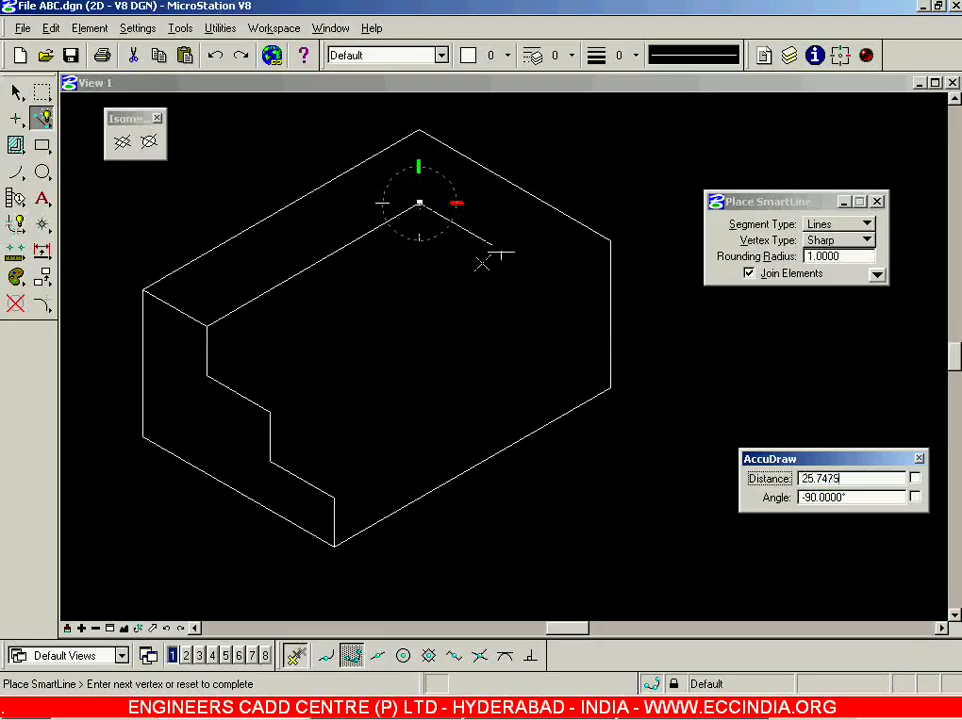
text(15)
click(407, 291)
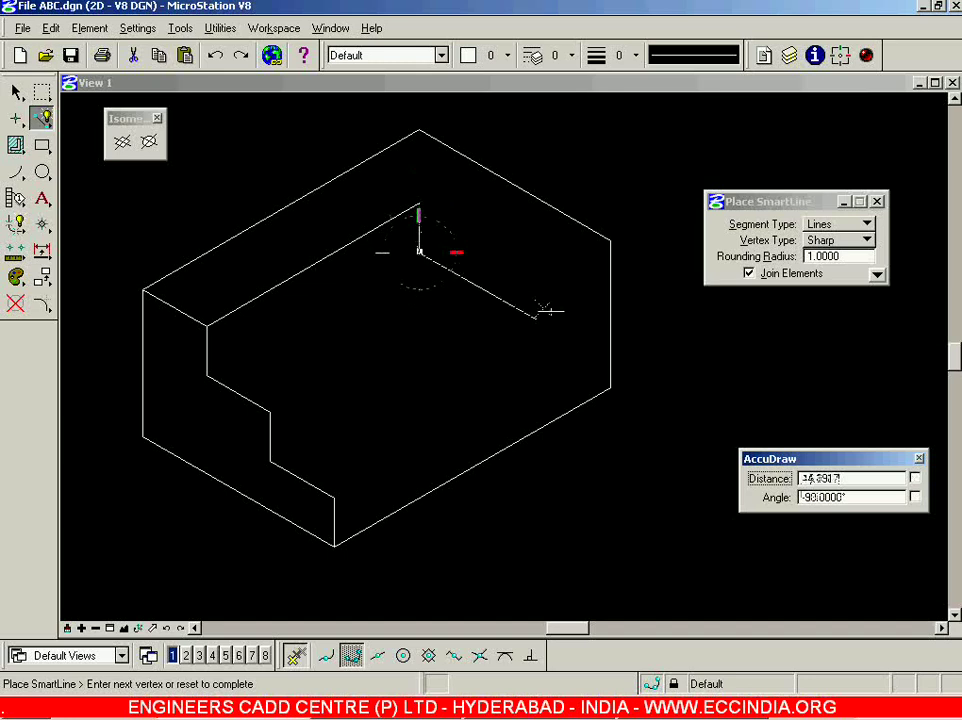
text(24)
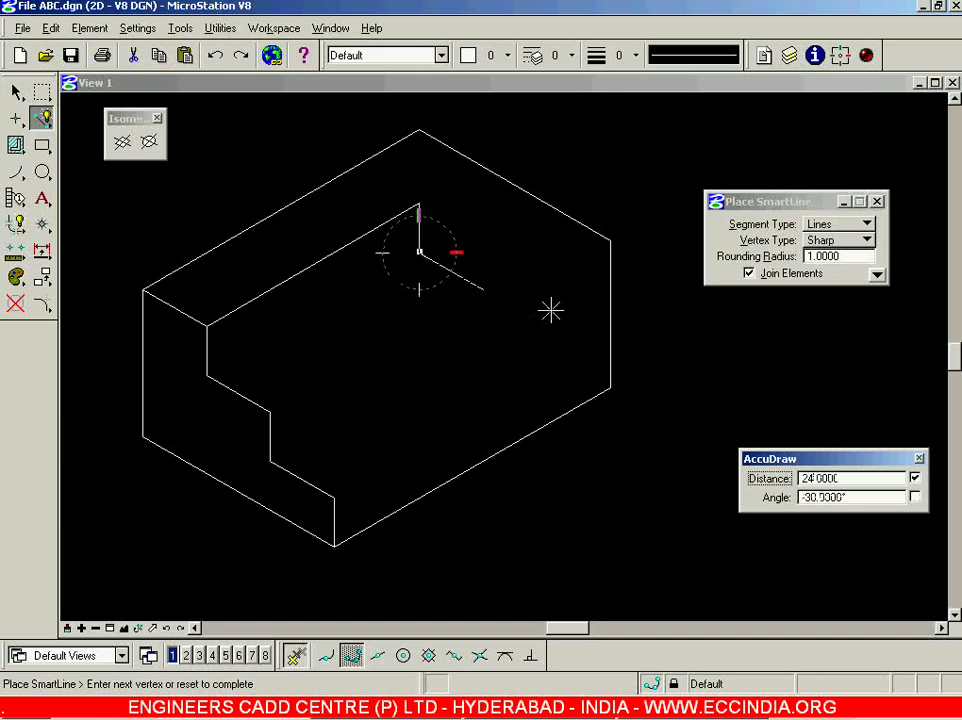
click(545, 325)
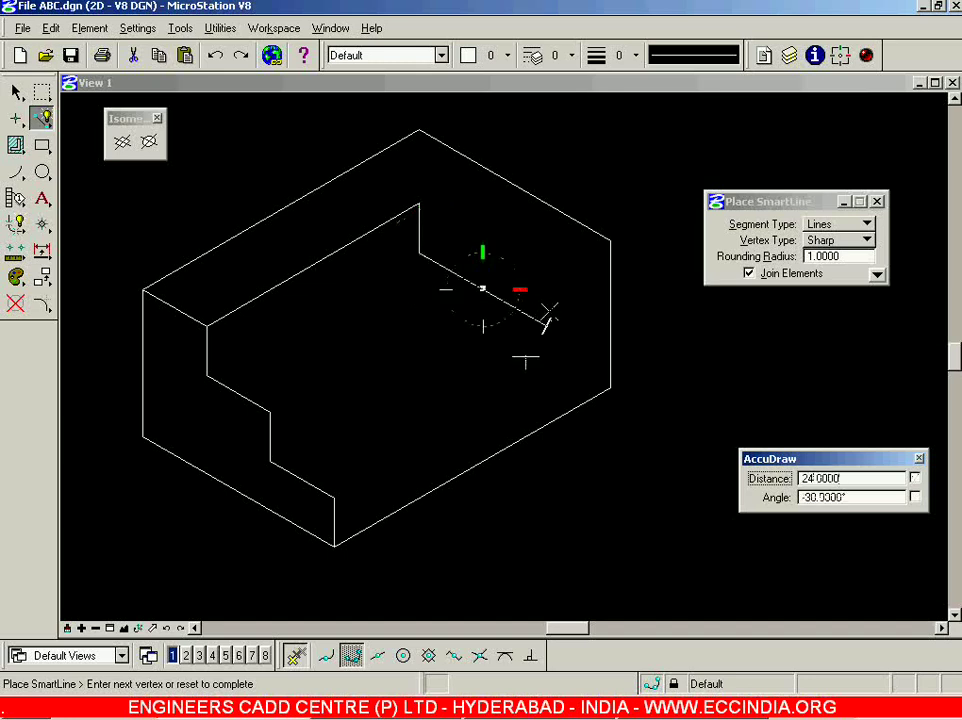
text(16)
click(517, 384)
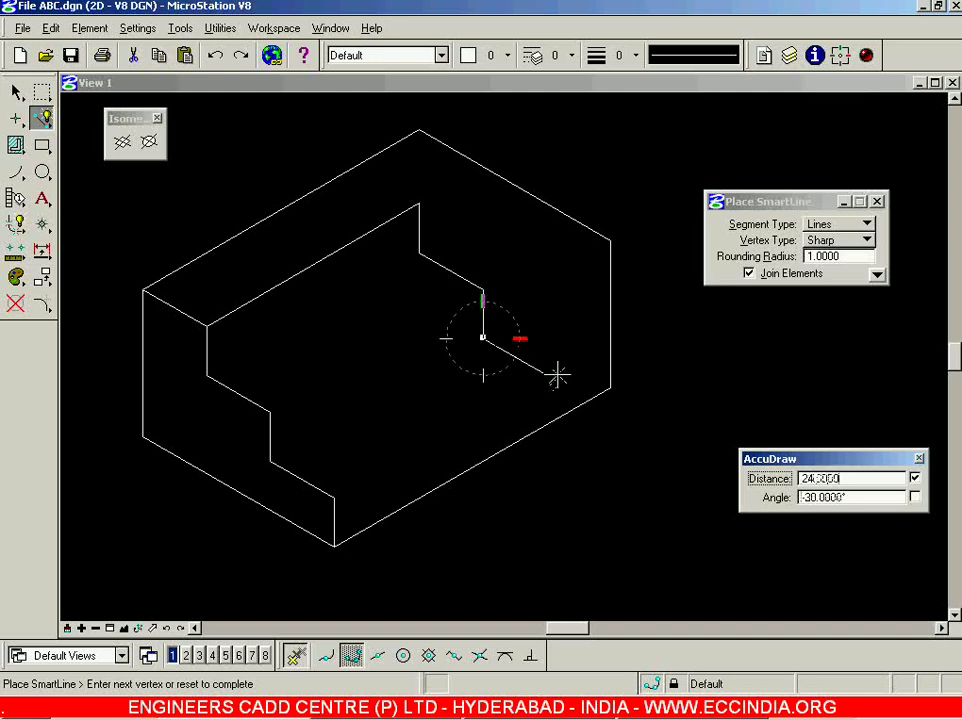
click(557, 374)
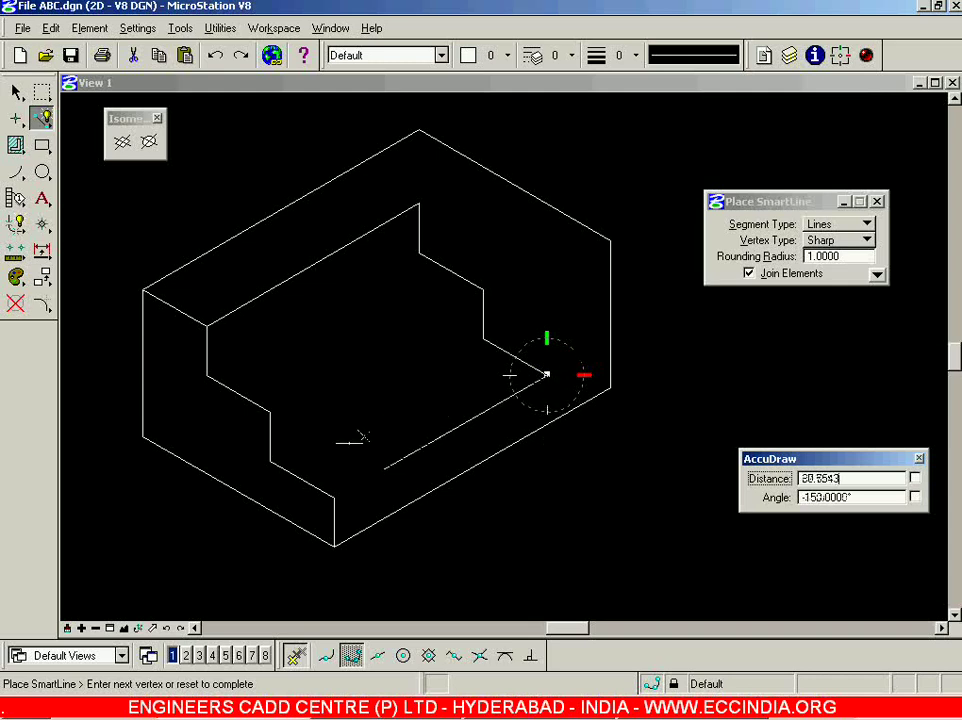
click(334, 497)
right_click(322, 425)
- Draw receding edges for both steps and the top tread, then start a vertical line at the pocket's back corner
click(270, 460)
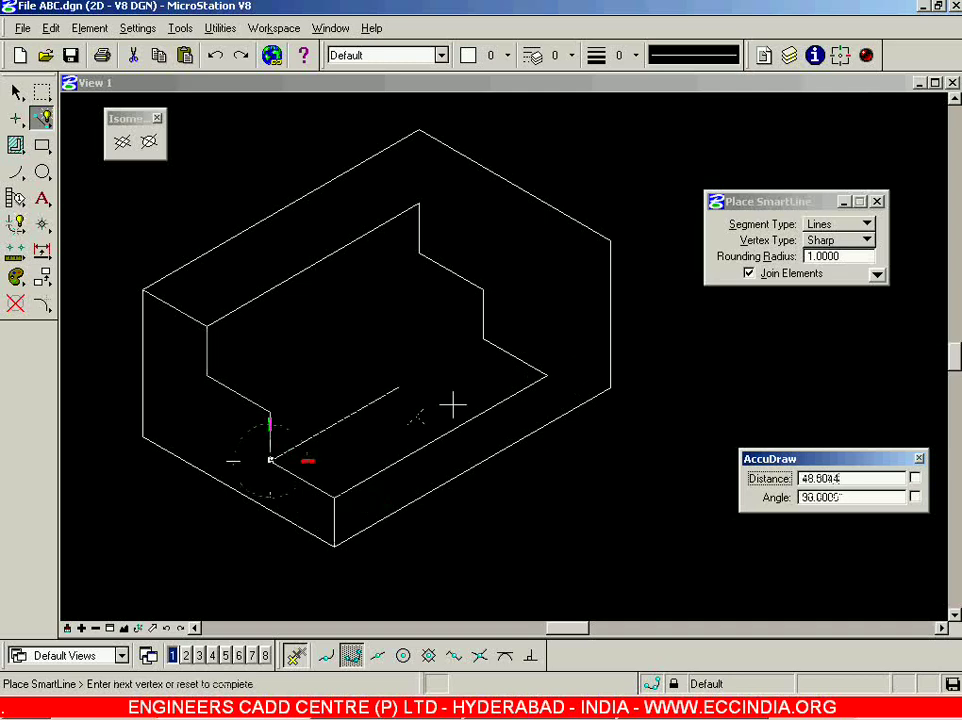
click(484, 340)
right_click(296, 375)
click(269, 409)
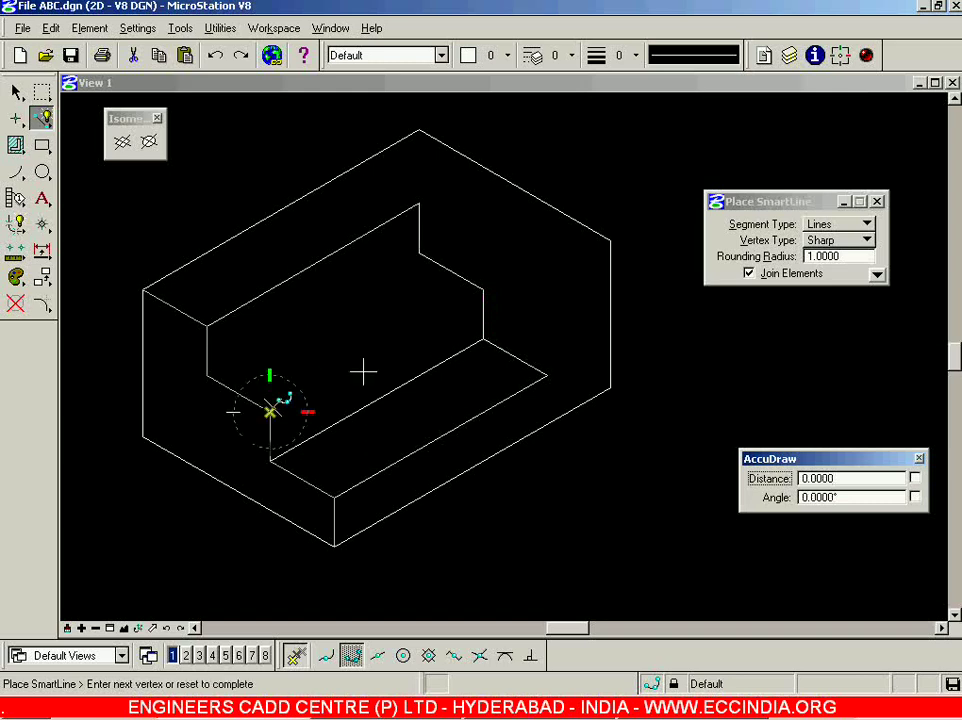
click(484, 288)
right_click(408, 316)
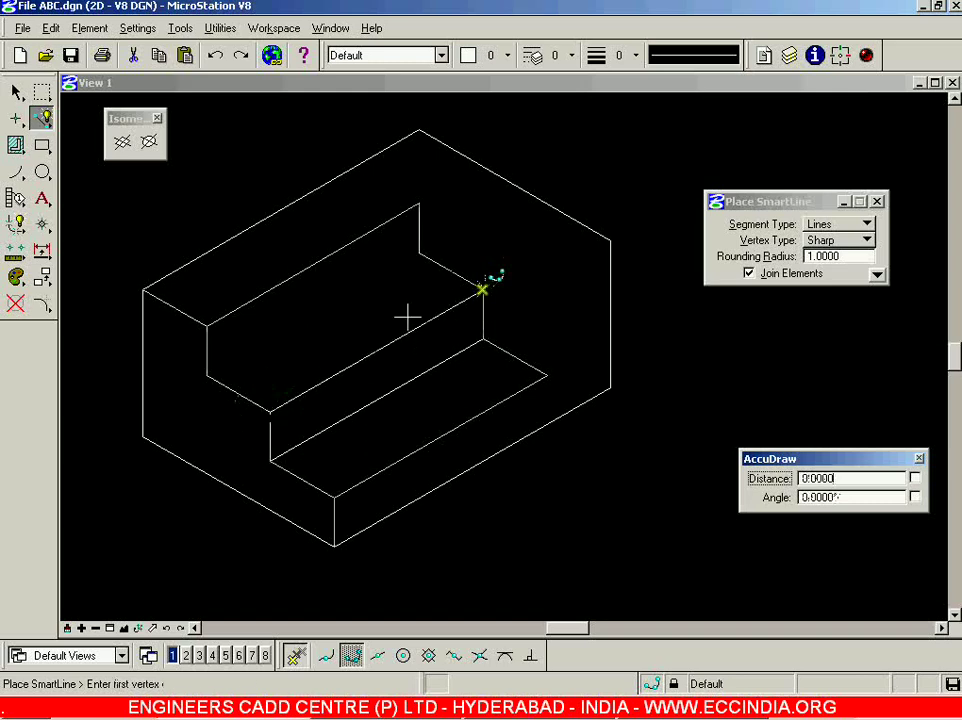
click(207, 374)
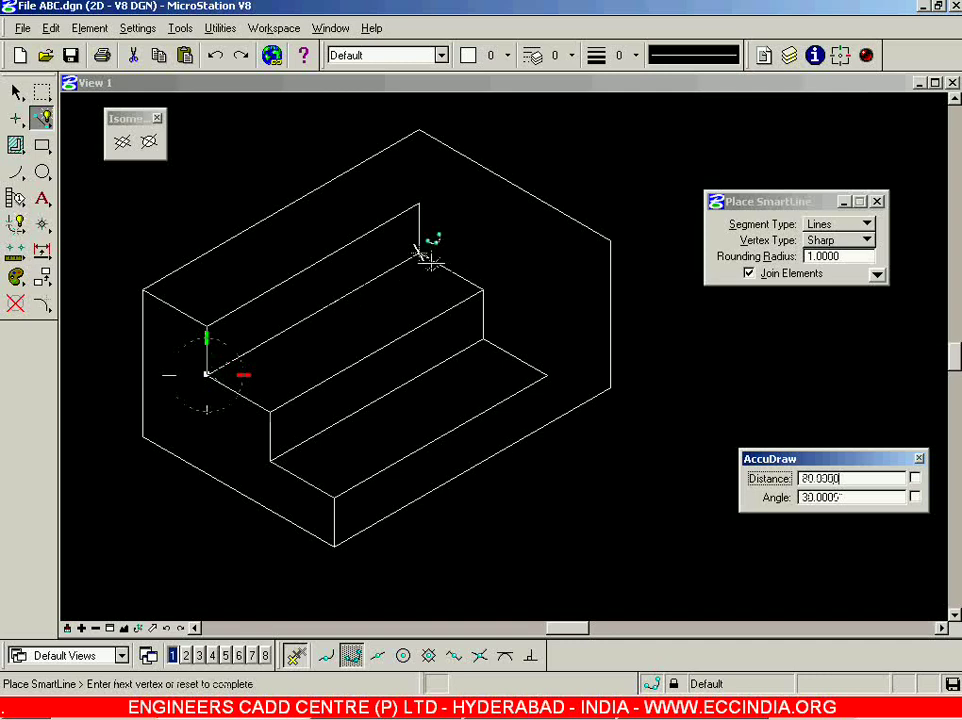
click(419, 254)
right_click(440, 221)
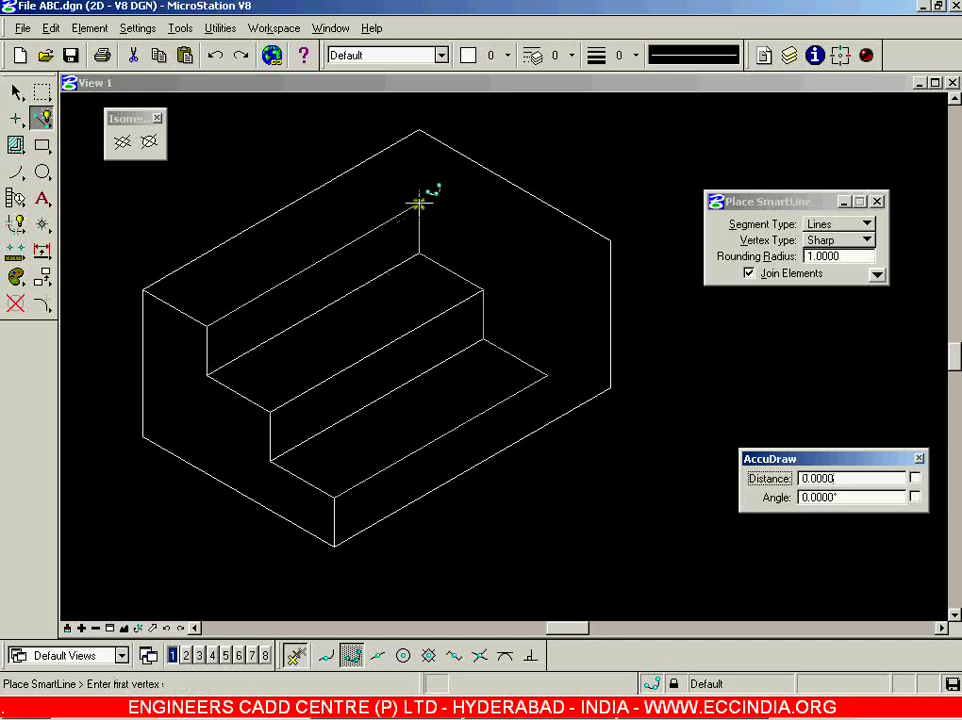
click(419, 203)
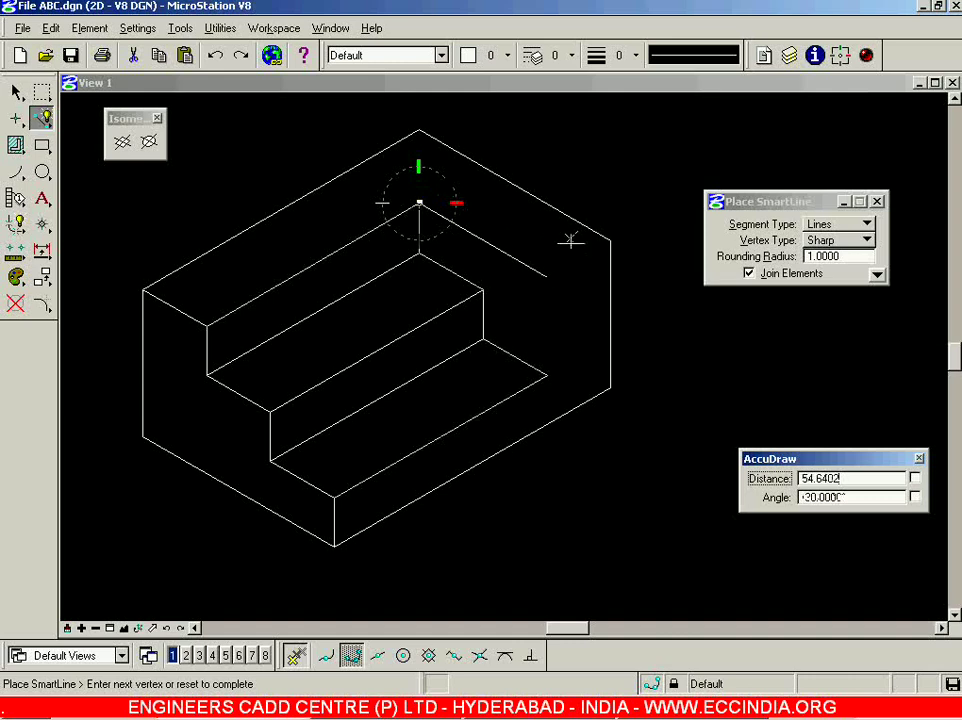
key(Return)
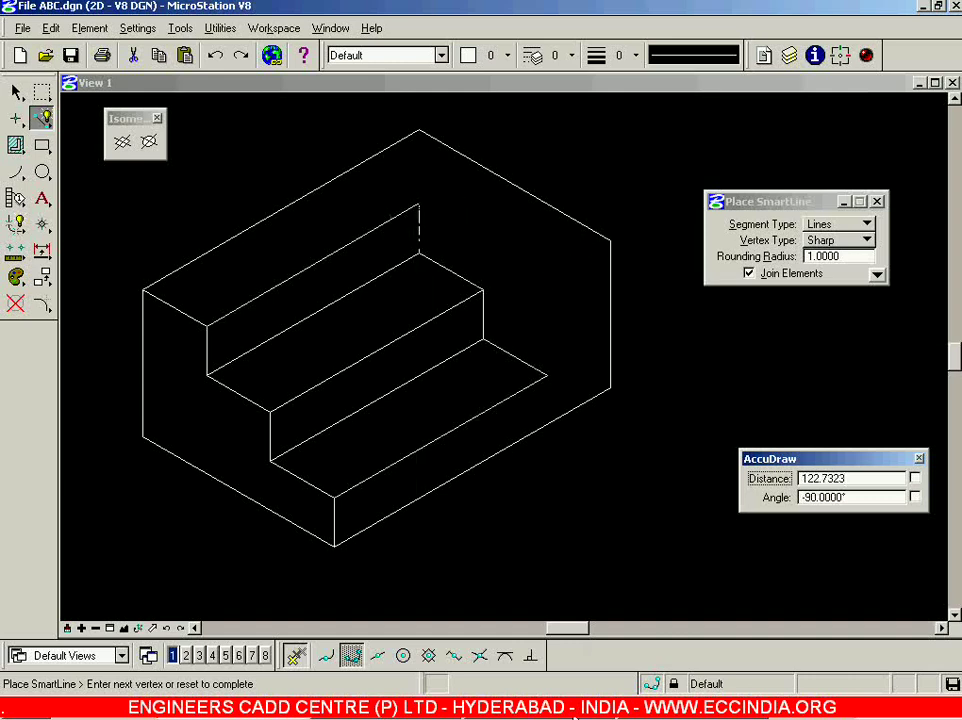
- Check the dimensioned stepped block drawing on workbook page 19 in Acrobat Reader
key(alt+Tab)
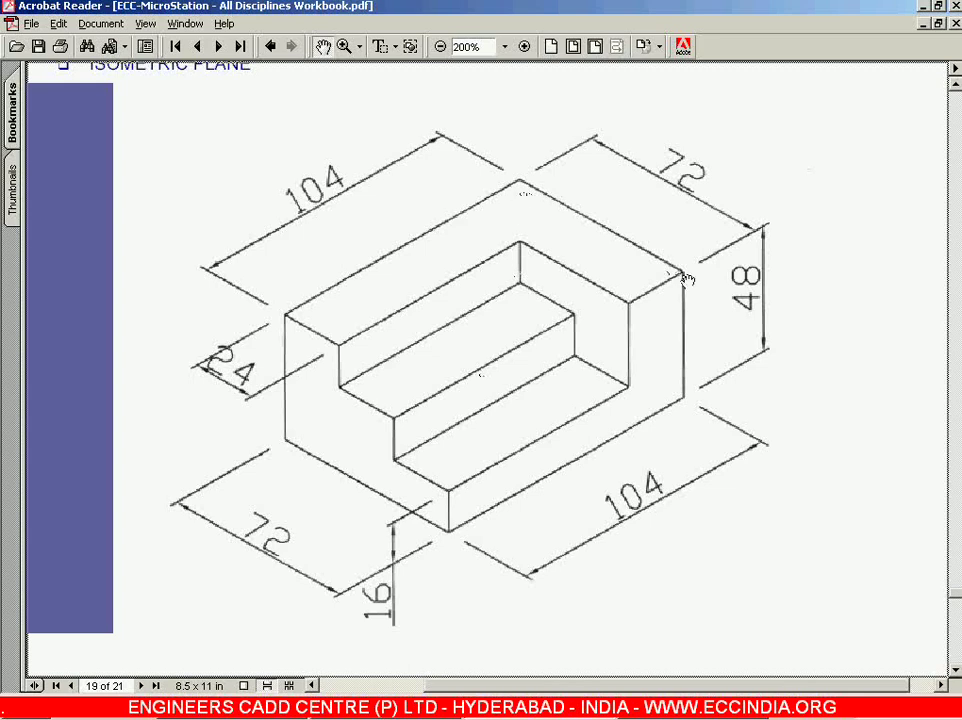
- Draw the recess's 48-unit top edge, its vertical edge to the lower step, and a line to the block's top corner
click(545, 714)
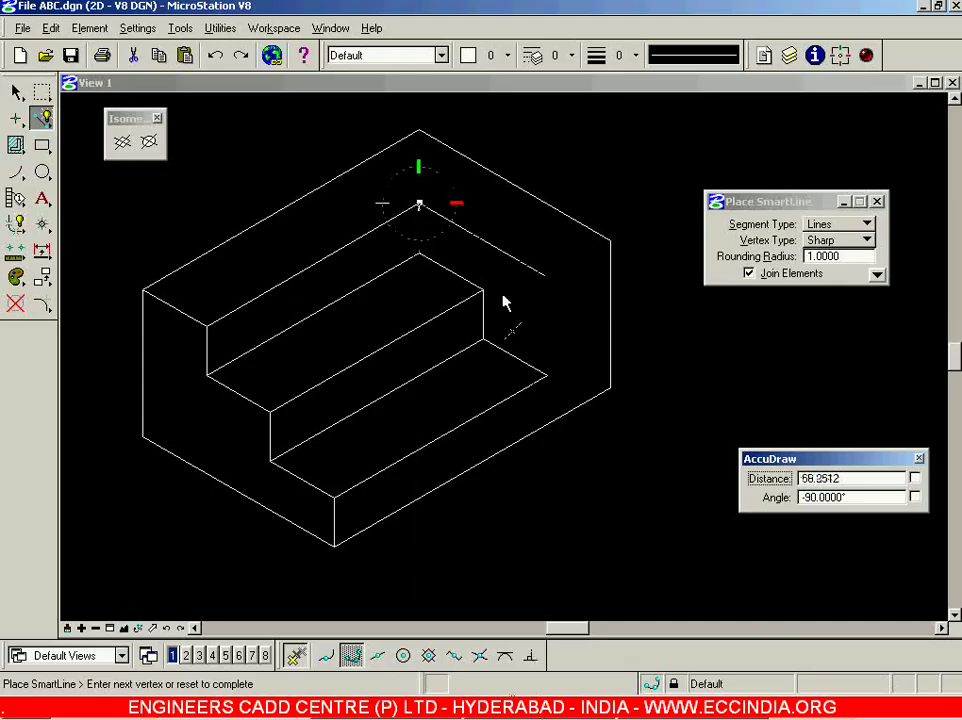
text(48)
click(557, 308)
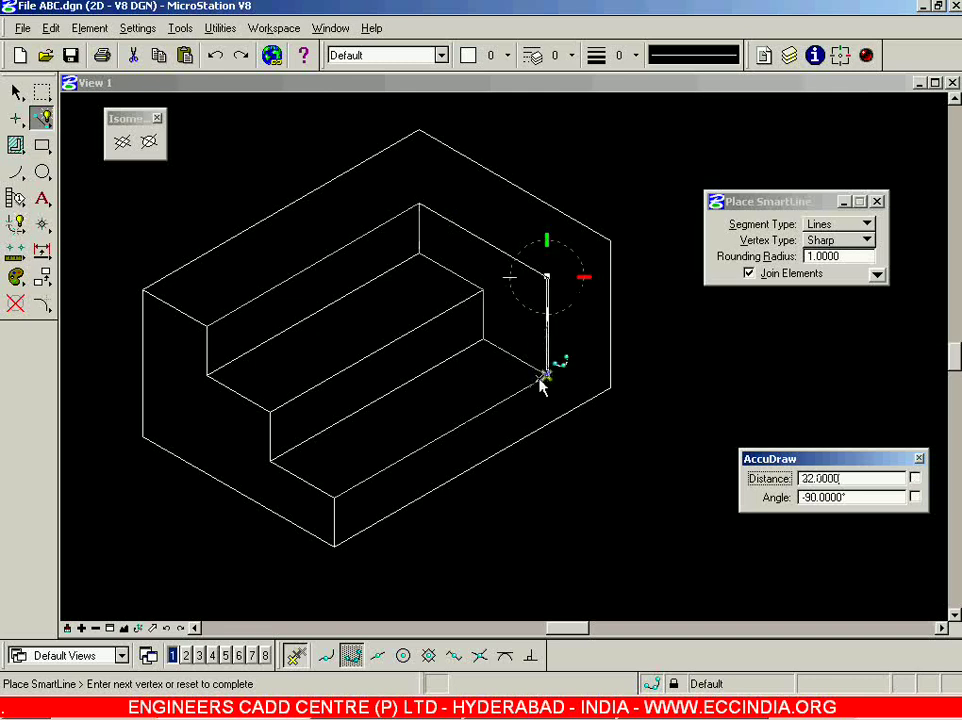
click(546, 377)
right_click(574, 331)
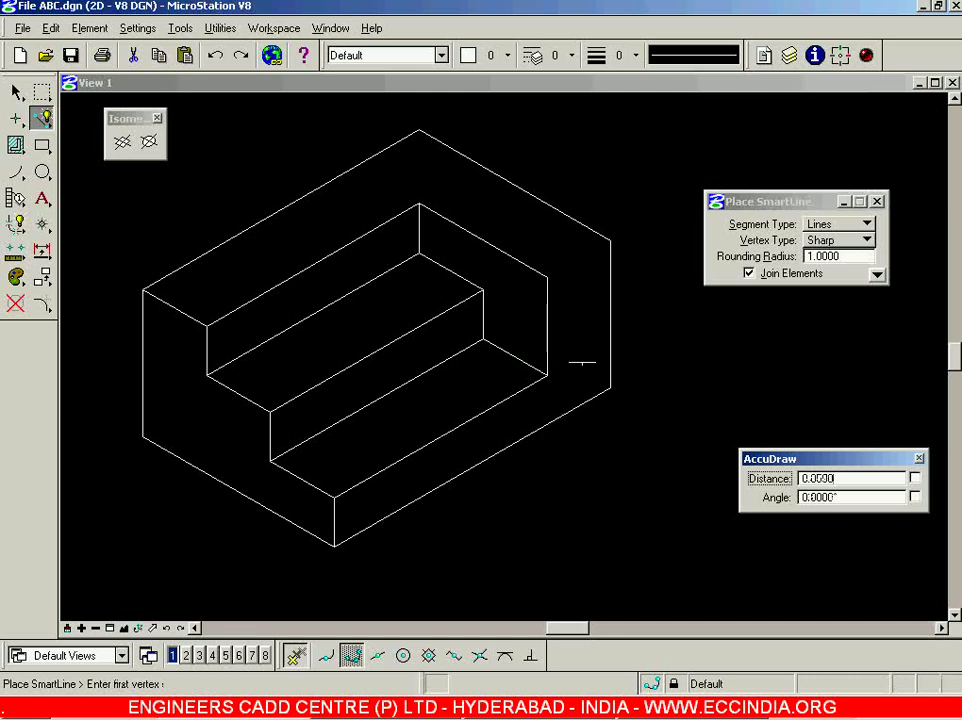
click(547, 276)
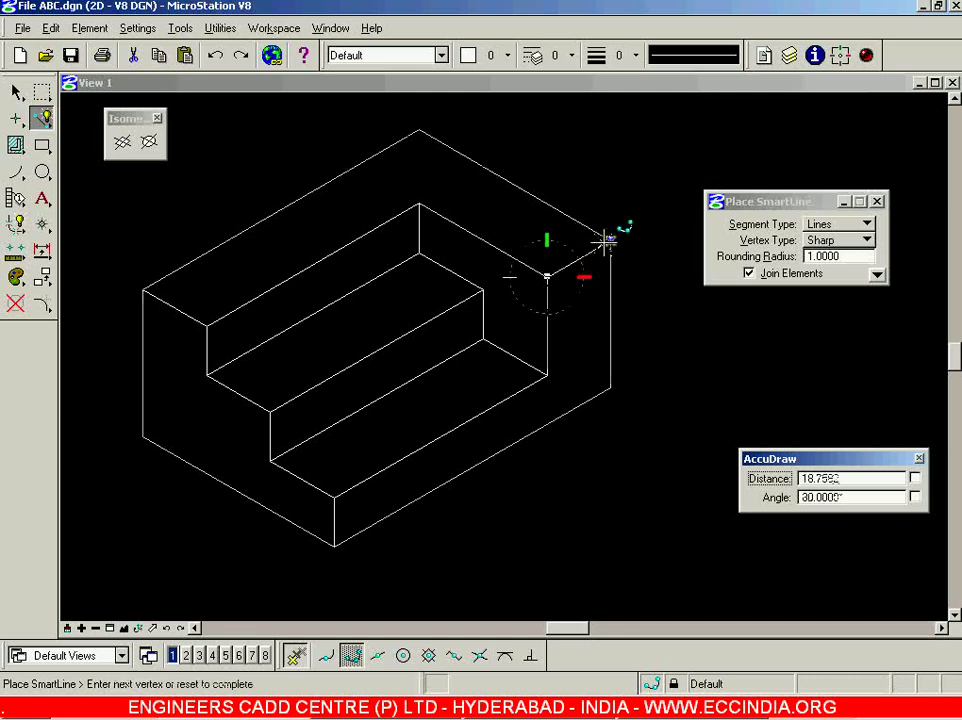
click(610, 241)
right_click(547, 455)
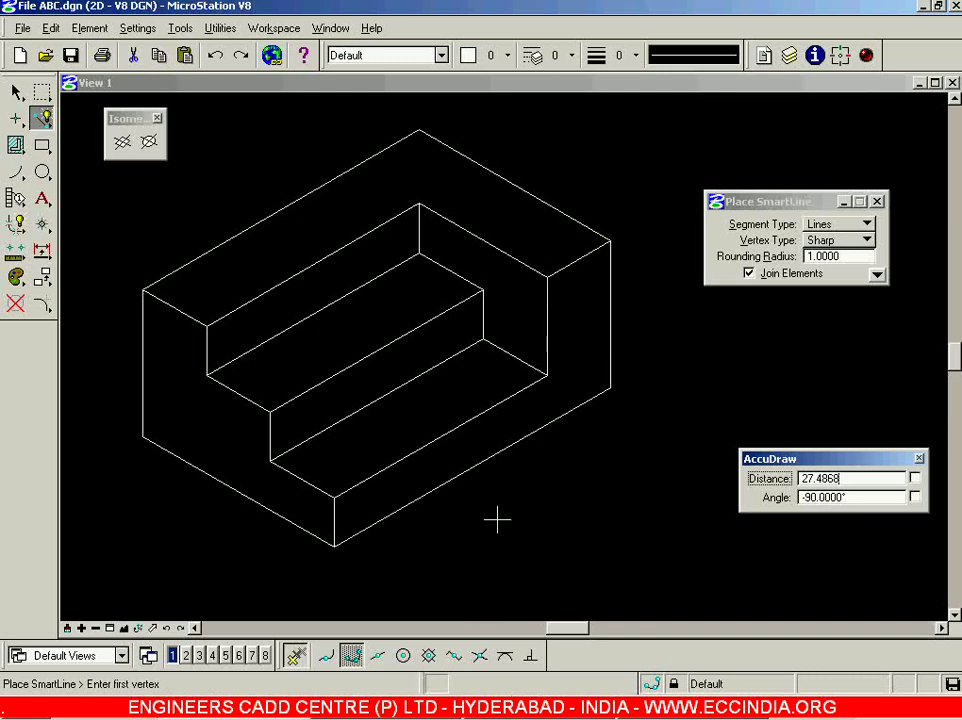
key(alt+Tab)
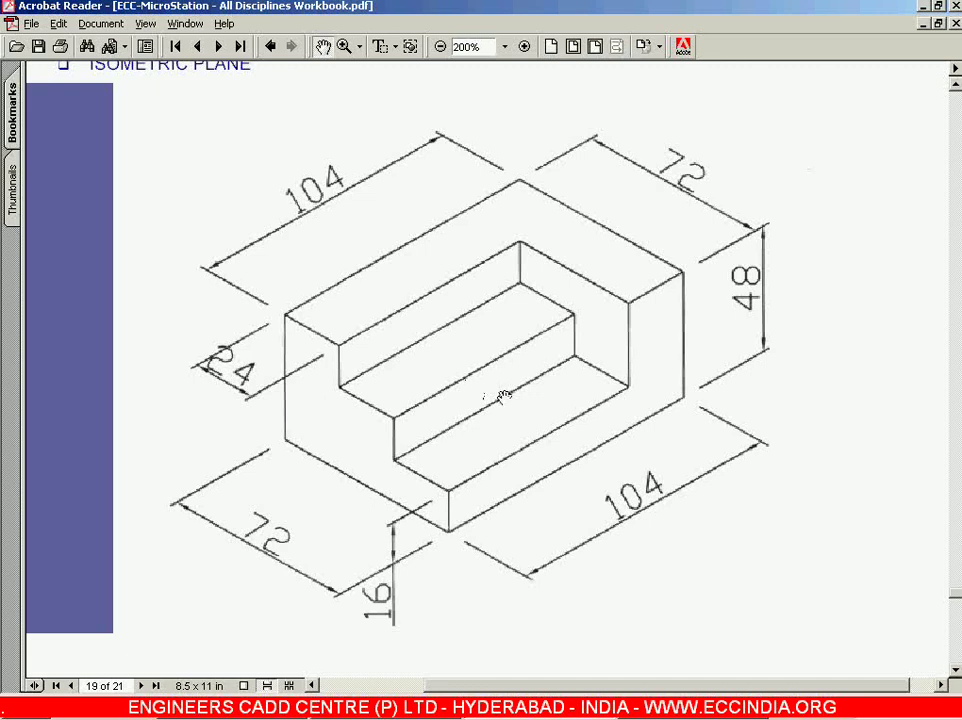
scroll(503, 397, down, 1)
scroll(500, 560, up, 2)
key(alt+Tab)
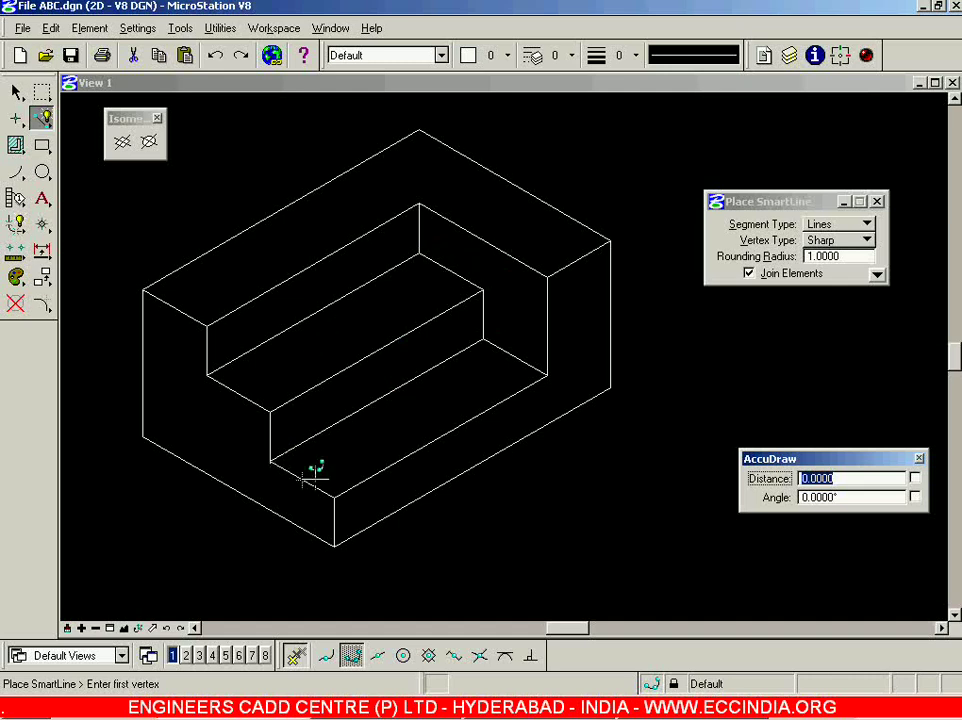
- Select Construct Circular Fillet with radius 10 and Truncate Both
click(16, 92)
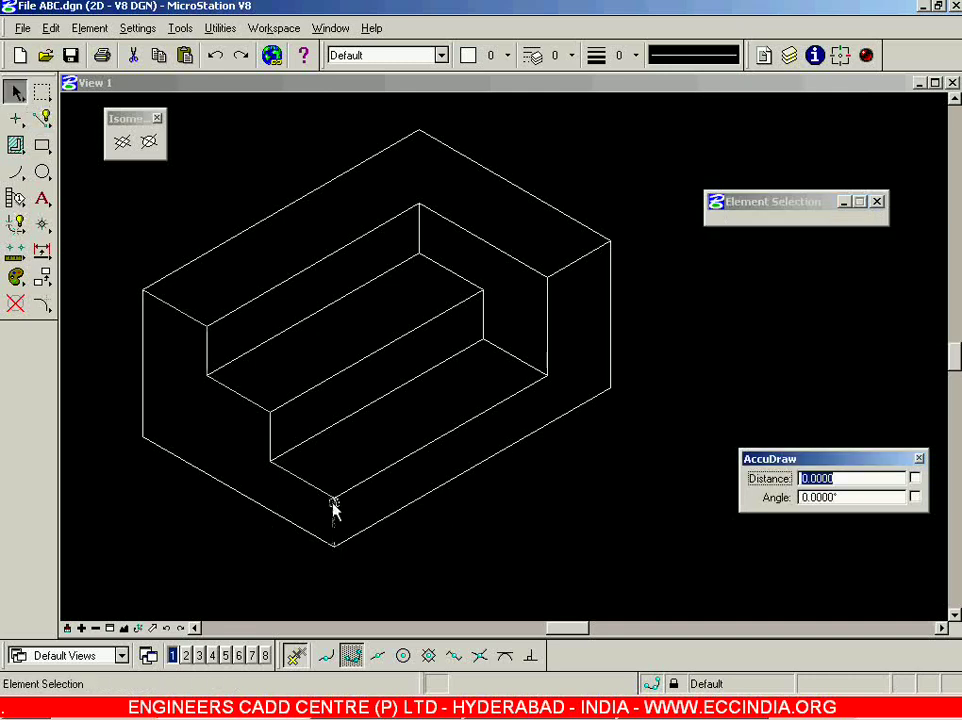
scroll(303, 528, up, 3)
scroll(352, 528, down, 3)
scroll(352, 525, up, 1)
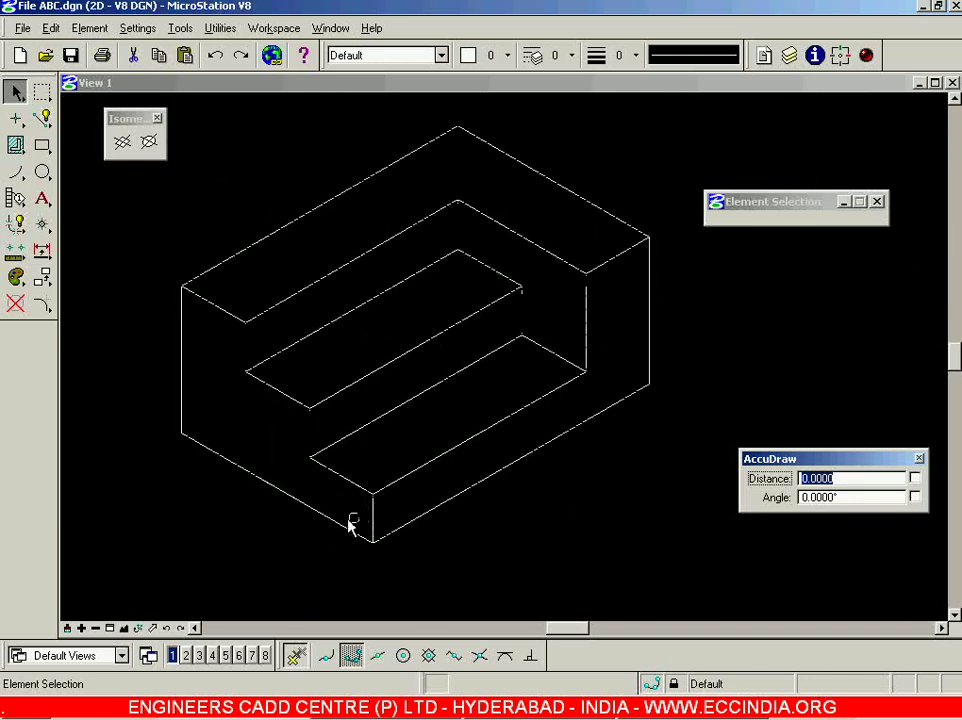
scroll(330, 470, up, 3)
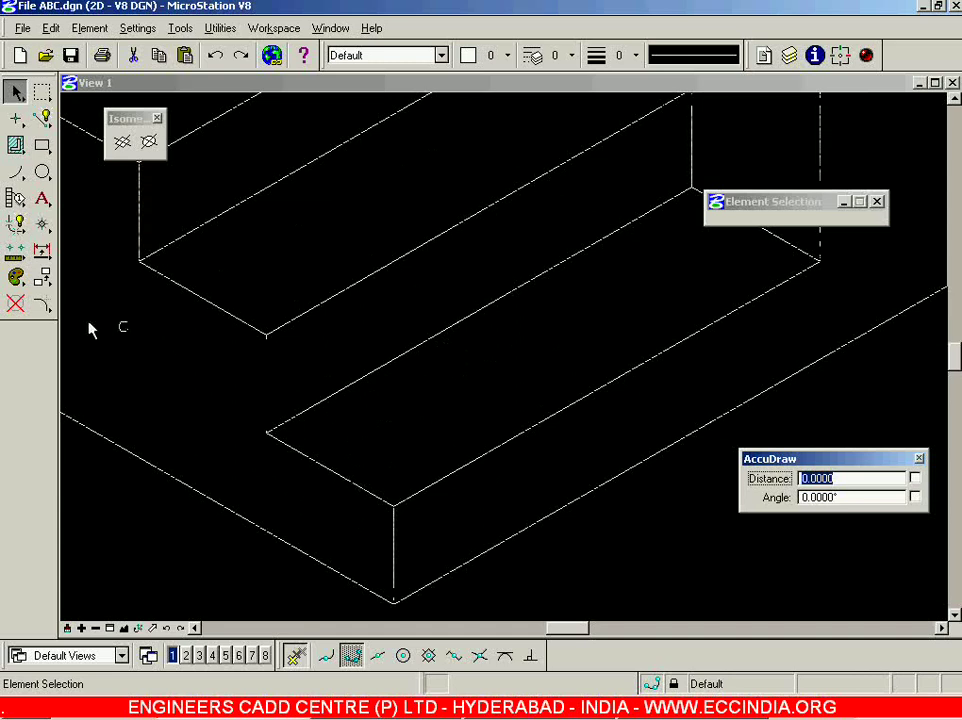
click(42, 304)
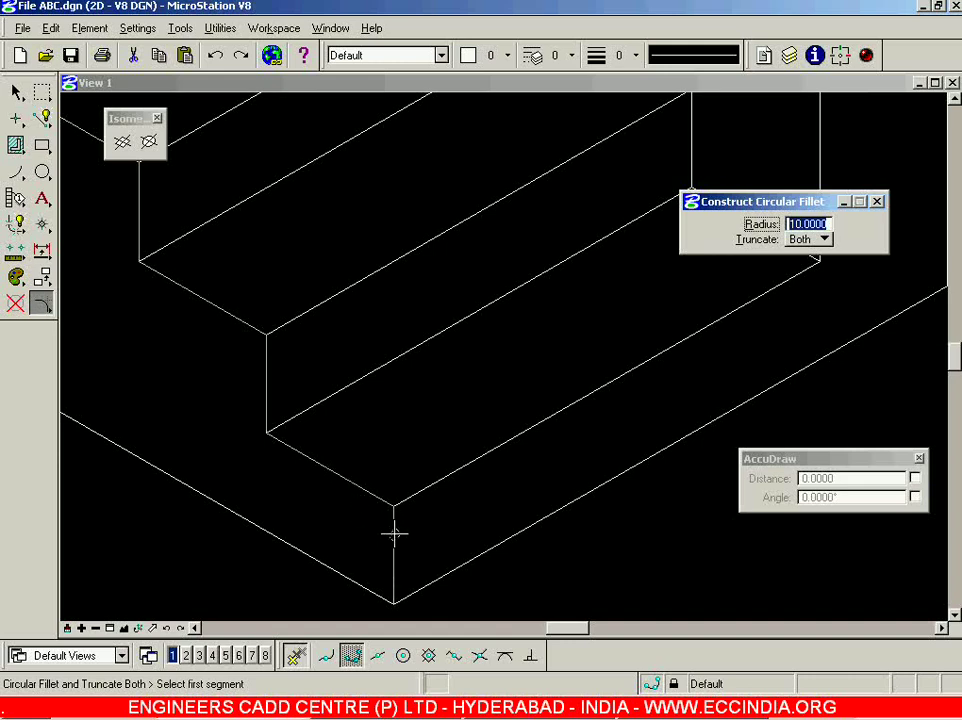
- Fillet the front step corner and the bottom front corner with radius 10
click(360, 490)
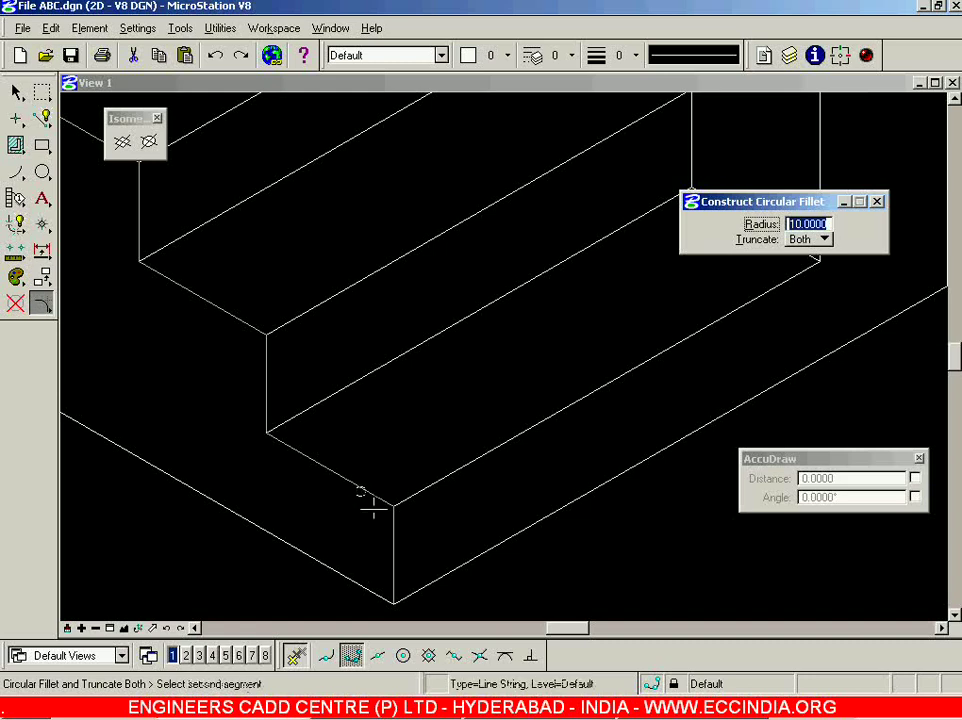
click(395, 537)
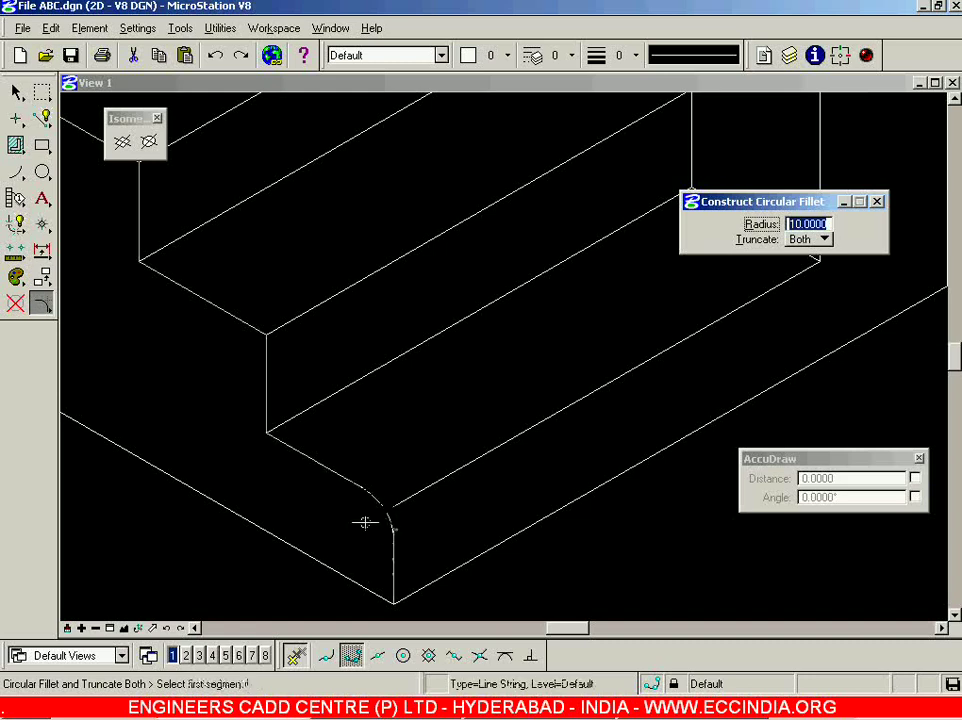
scroll(368, 521, up, 3)
scroll(381, 514, down, 3)
scroll(386, 549, up, 2)
scroll(369, 440, down, 5)
scroll(415, 487, up, 3)
click(388, 397)
click(365, 405)
click(275, 392)
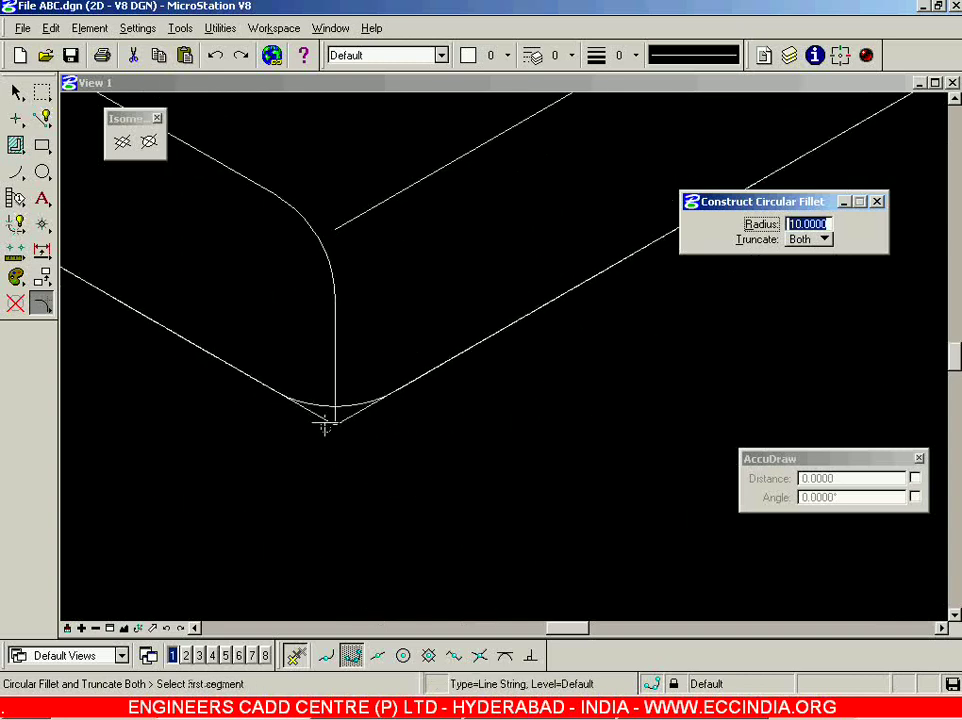
- Fillet the recess back corner and the lower right corner with radius 10
scroll(330, 425, down, 3)
scroll(337, 378, up, 3)
scroll(610, 225, down, 5)
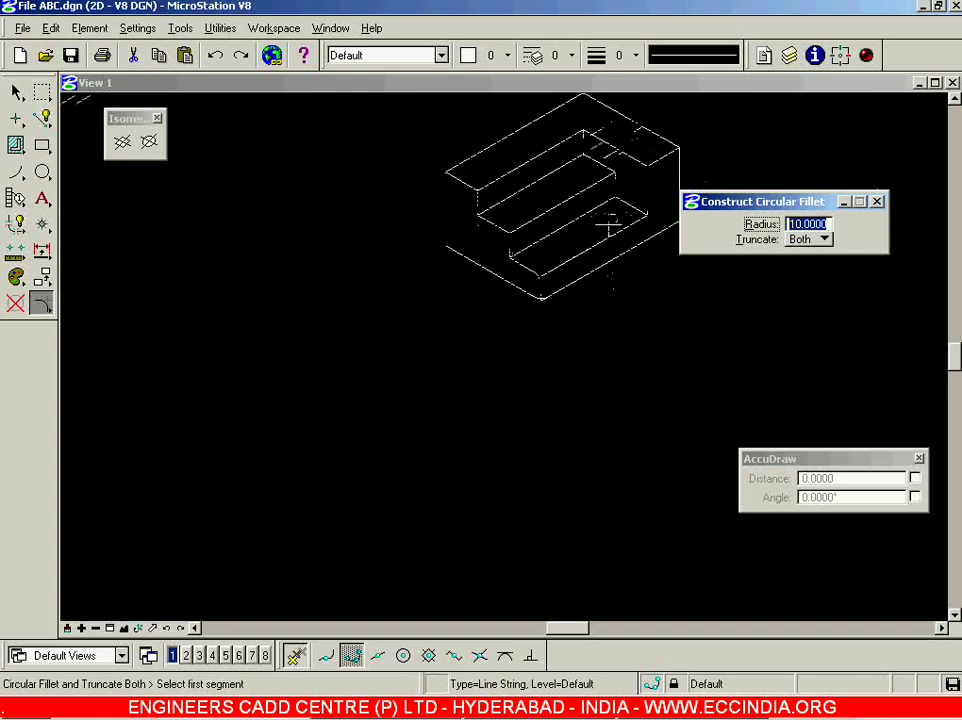
scroll(629, 168, up, 5)
click(545, 186)
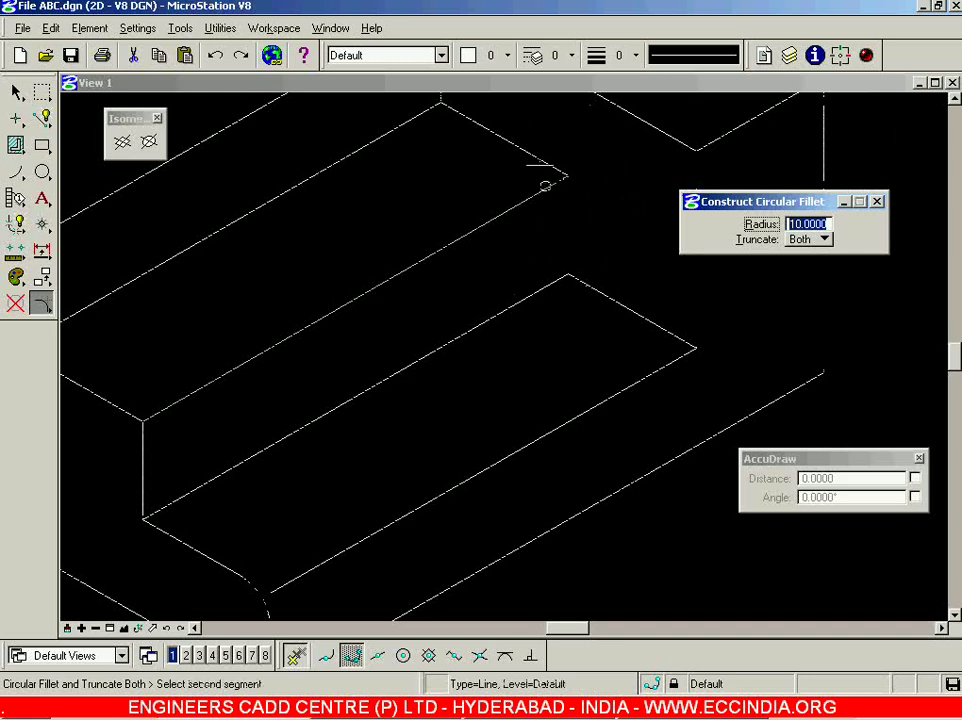
click(532, 160)
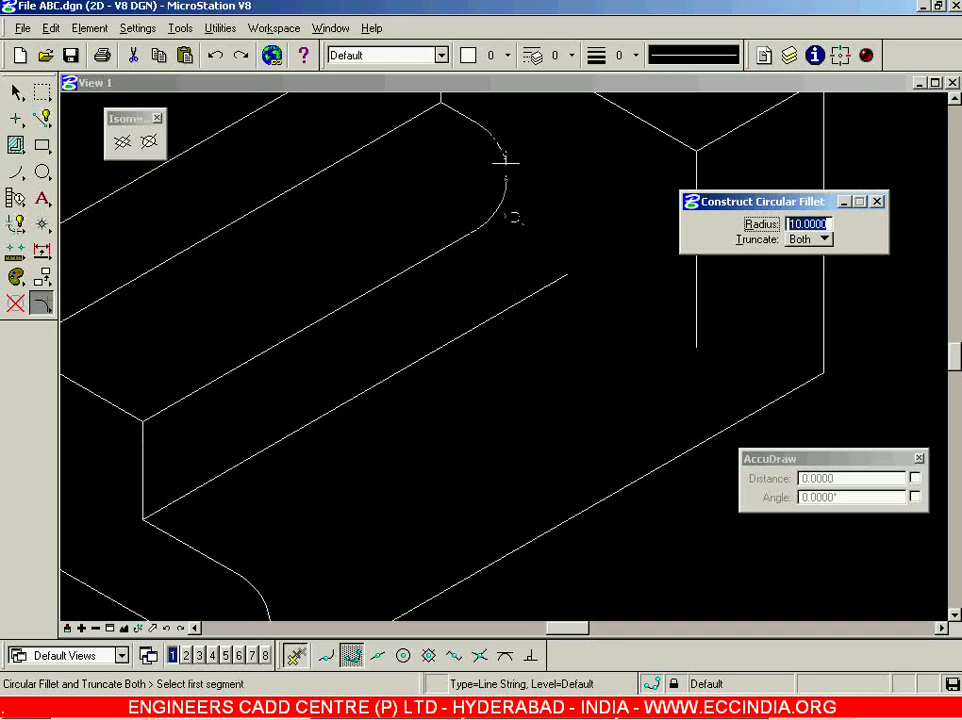
scroll(294, 368, down, 4)
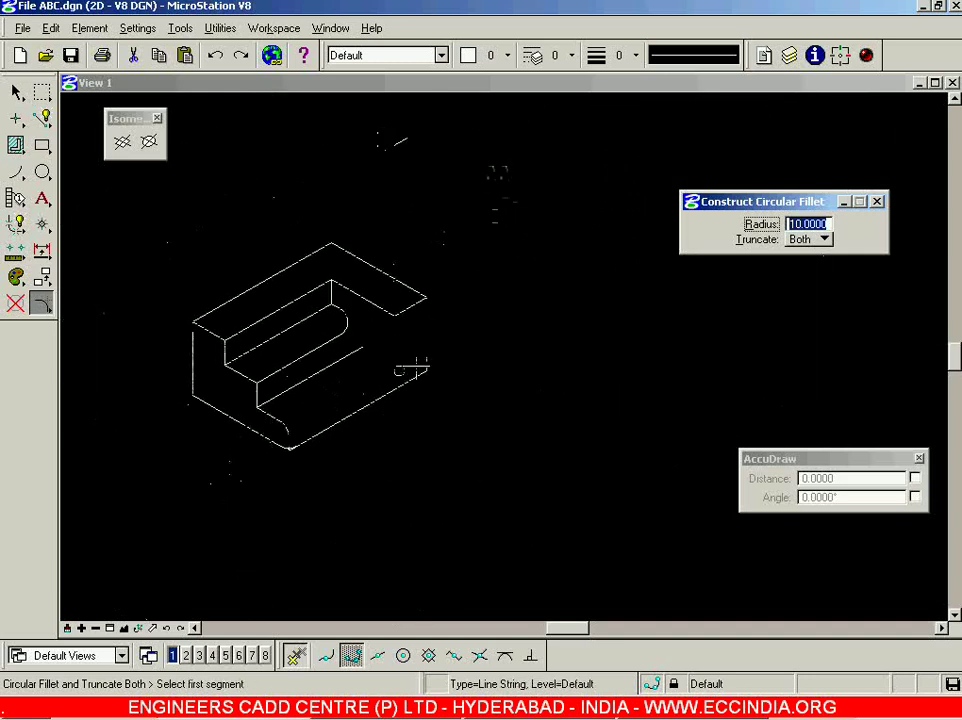
scroll(420, 366, up, 4)
click(434, 362)
click(408, 400)
scroll(434, 374, up, 3)
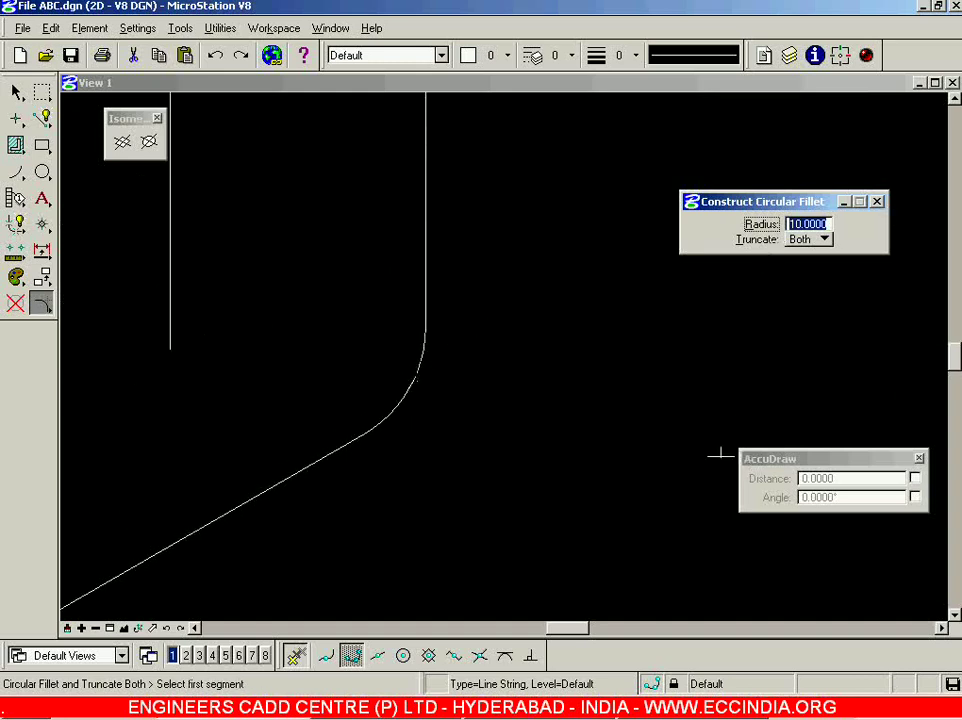
key(alt+Tab)
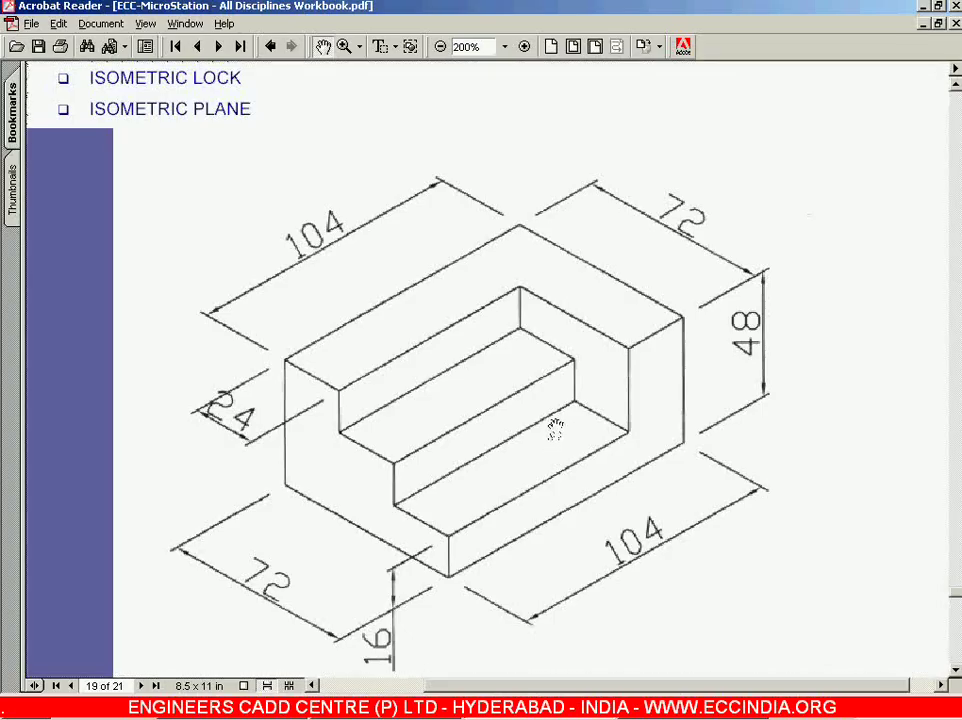
key(alt+Tab)
scroll(177, 388, down, 2)
scroll(66, 307, up, 3)
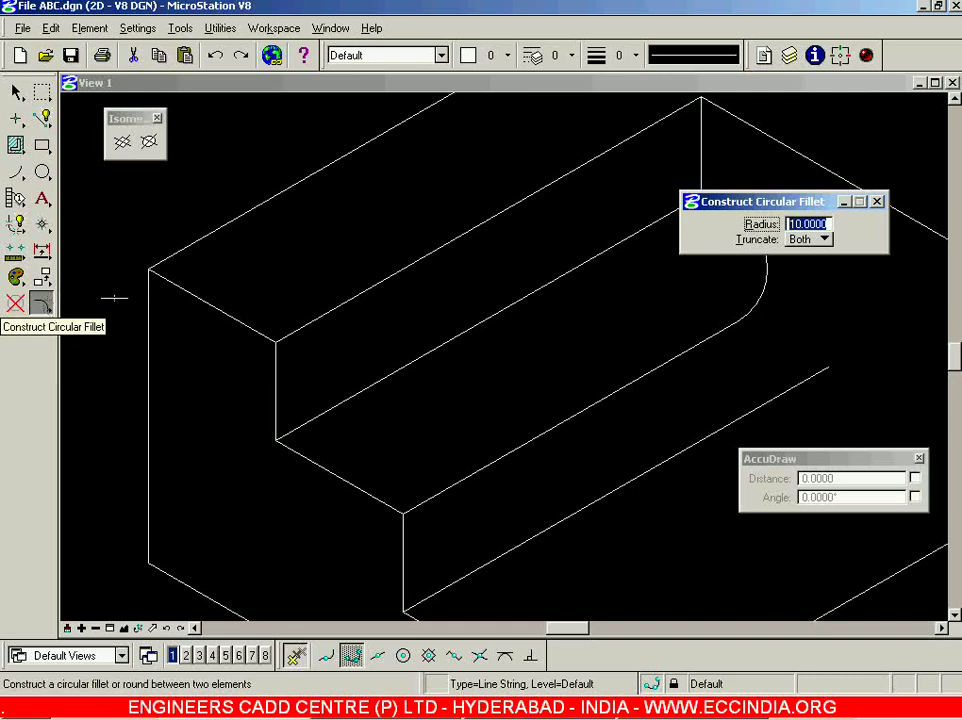
- Tear off the Modify and Manipulate tool boxes, then close both
scroll(258, 311, down, 4)
scroll(275, 350, up, 3)
scroll(277, 352, up, 3)
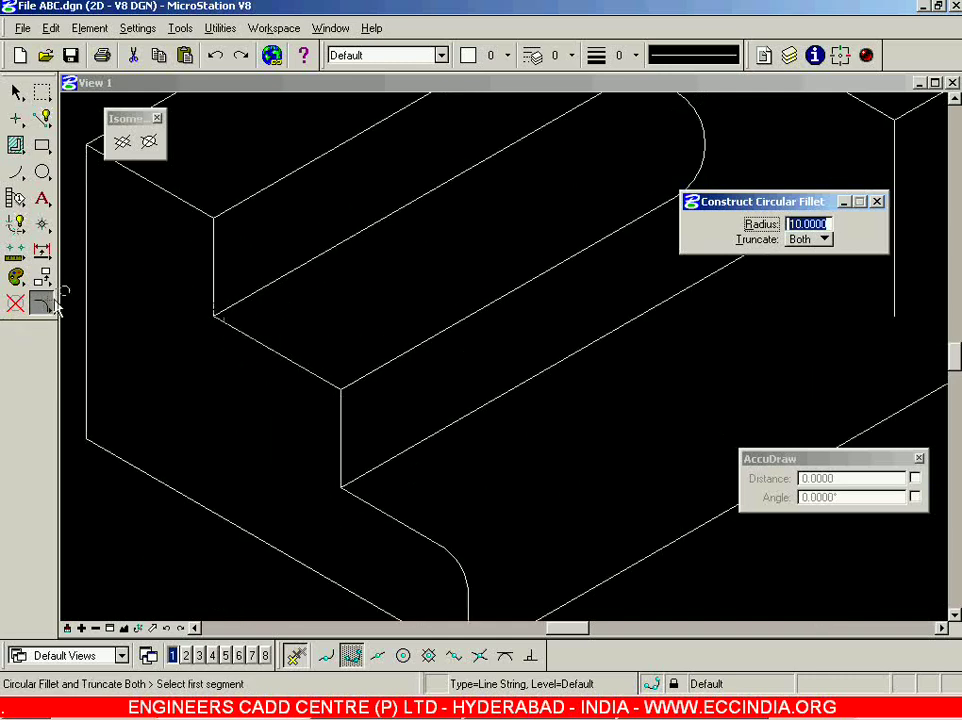
drag(43, 305, 447, 270)
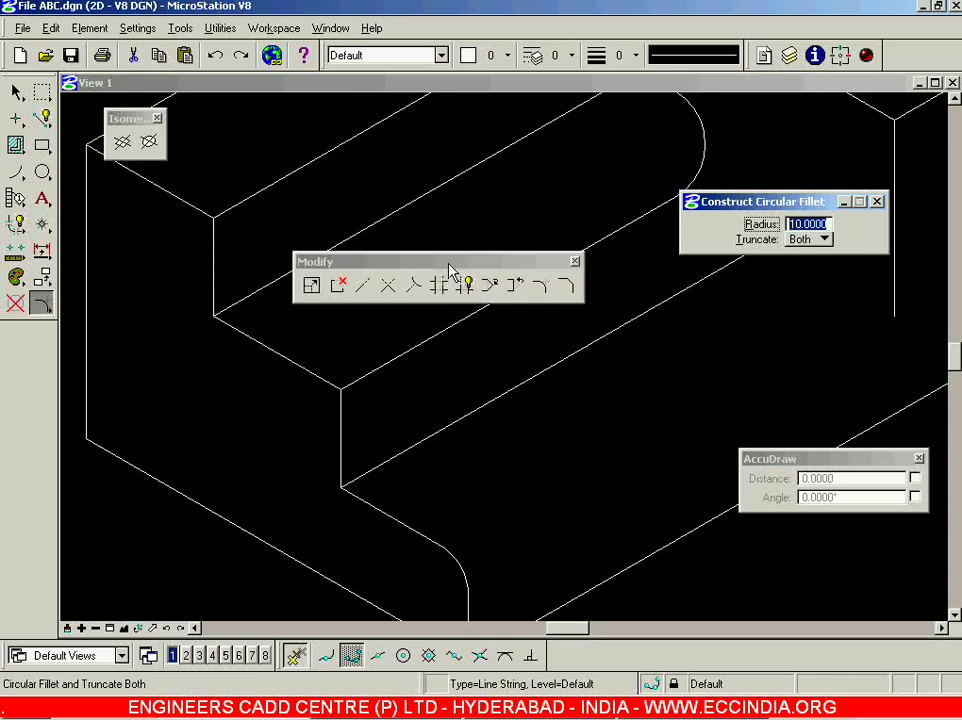
click(42, 277)
drag(557, 378, 560, 378)
scroll(573, 172, down, 5)
scroll(600, 148, up, 4)
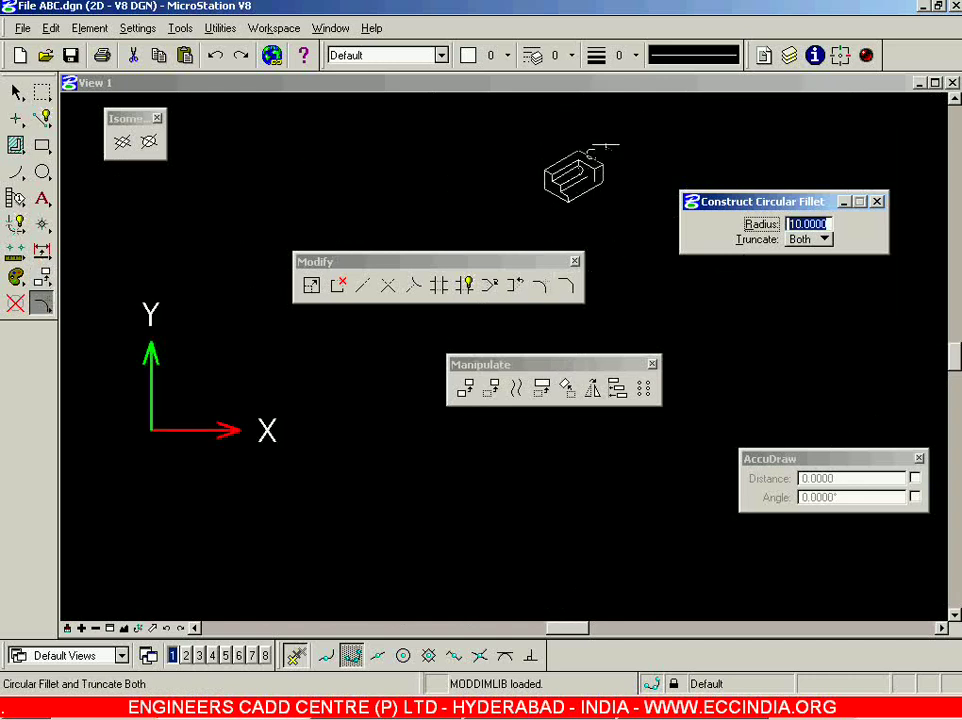
click(575, 261)
click(652, 364)
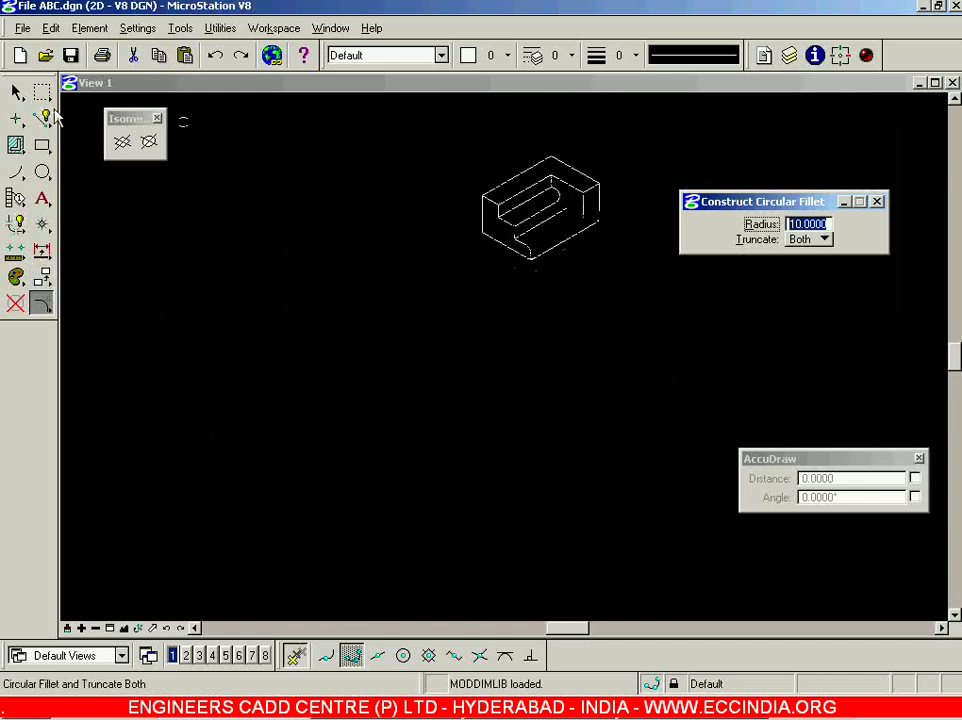
- Switch to Element Selection and clear the selection in the drawing
click(16, 91)
click(455, 339)
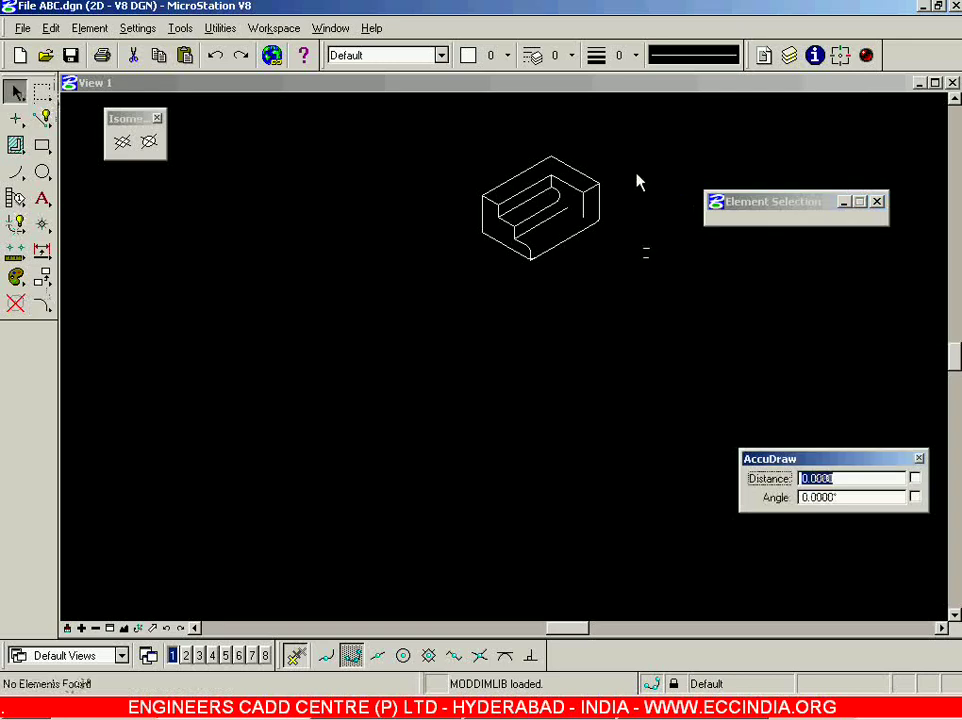
scroll(569, 176, up, 2)
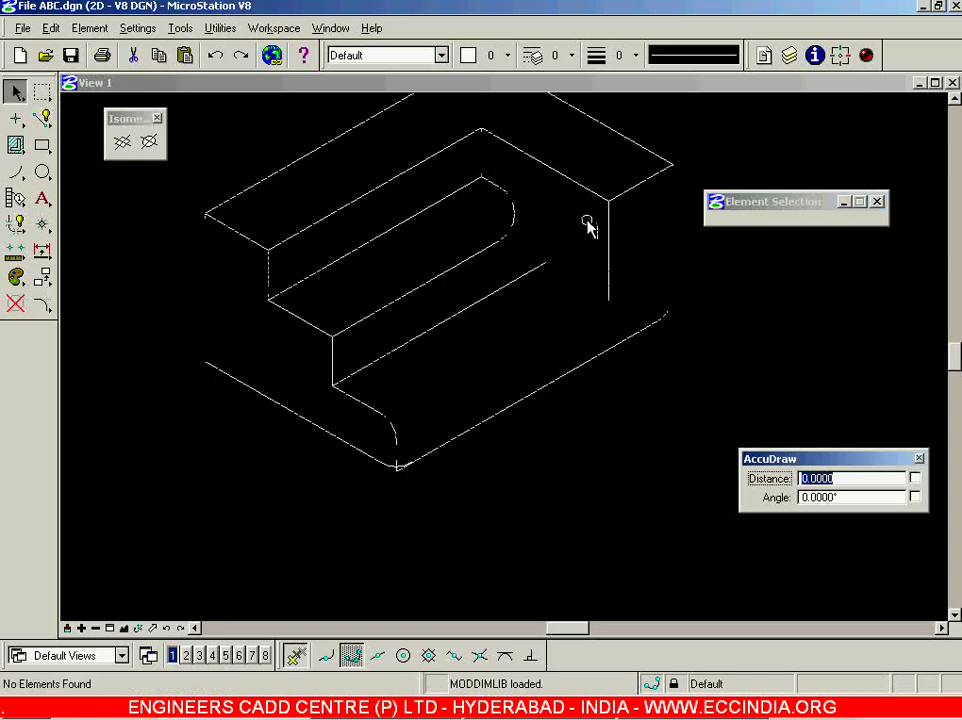